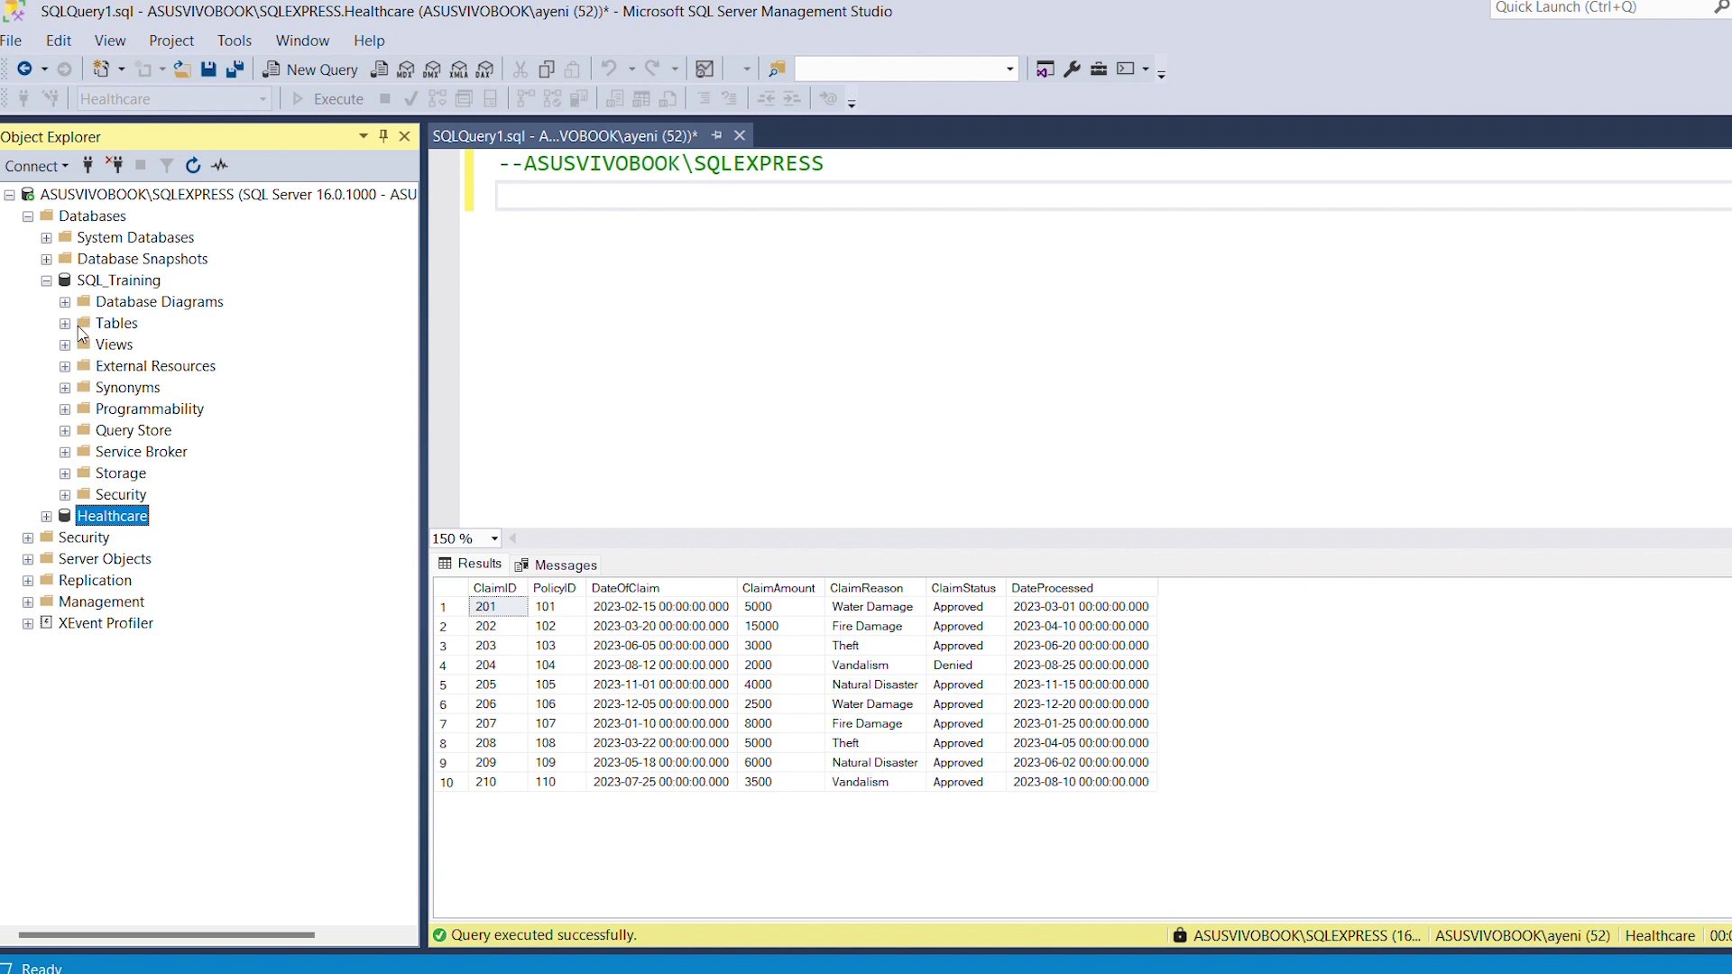
- Collapse SQL_Training, expand Healthcare > Tables and select dbo.cvdprevent_categories_rel
left_click(64, 323)
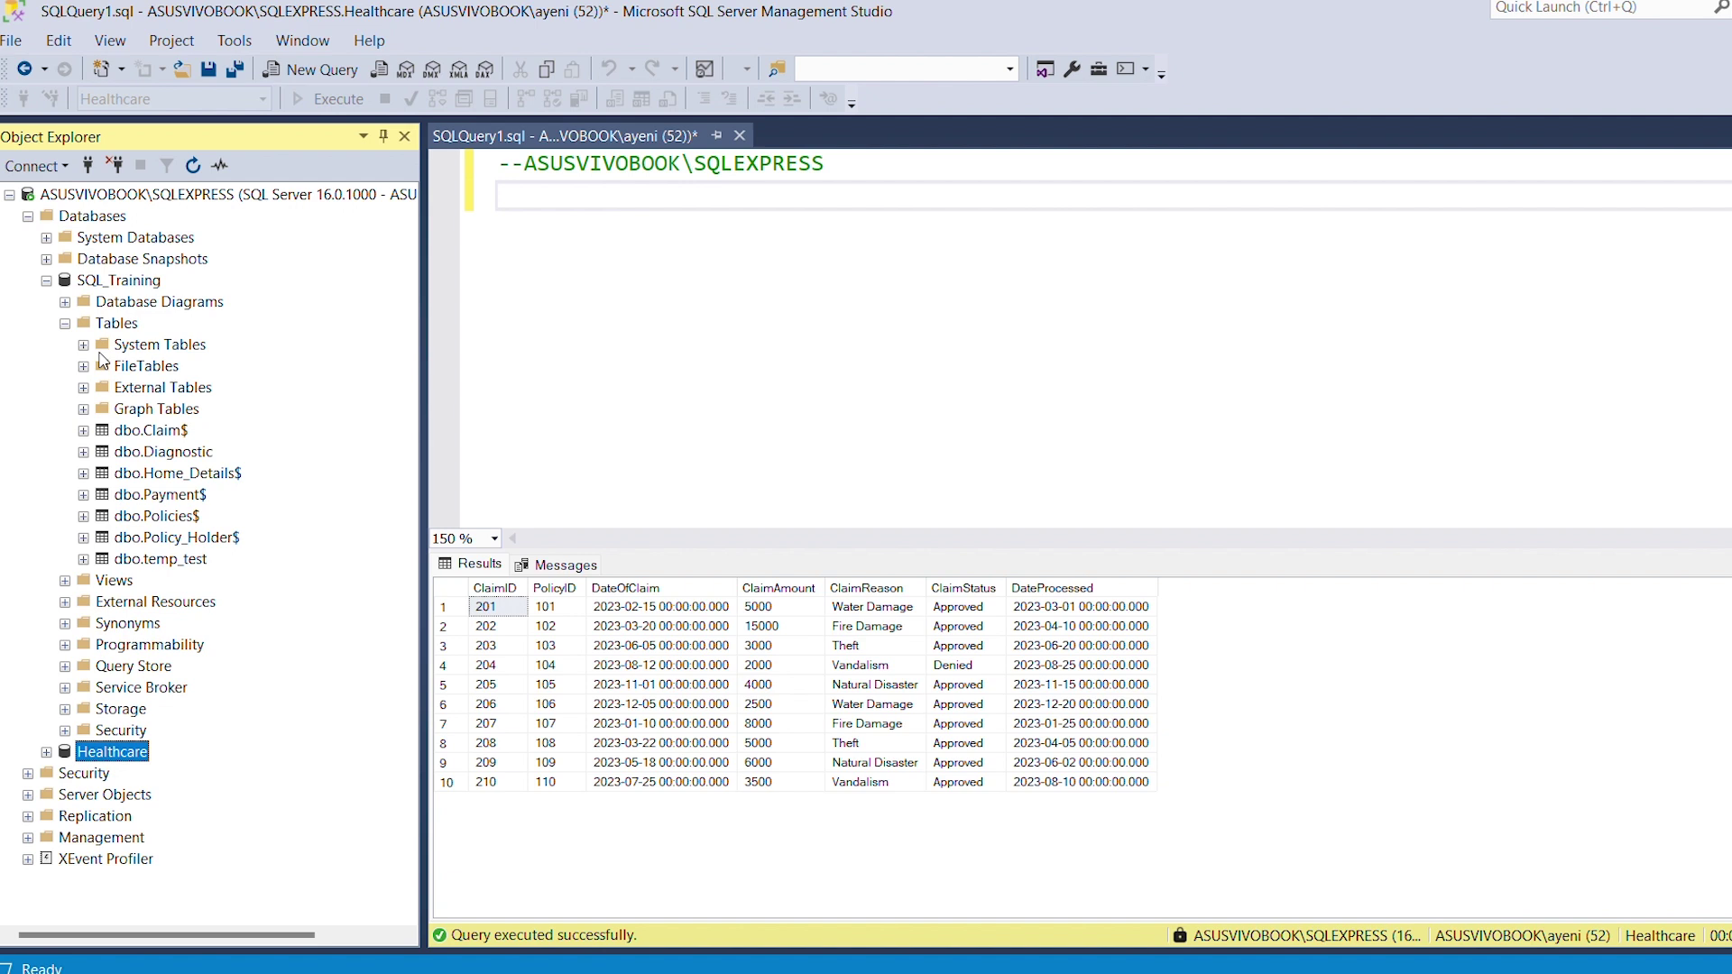
left_click(65, 323)
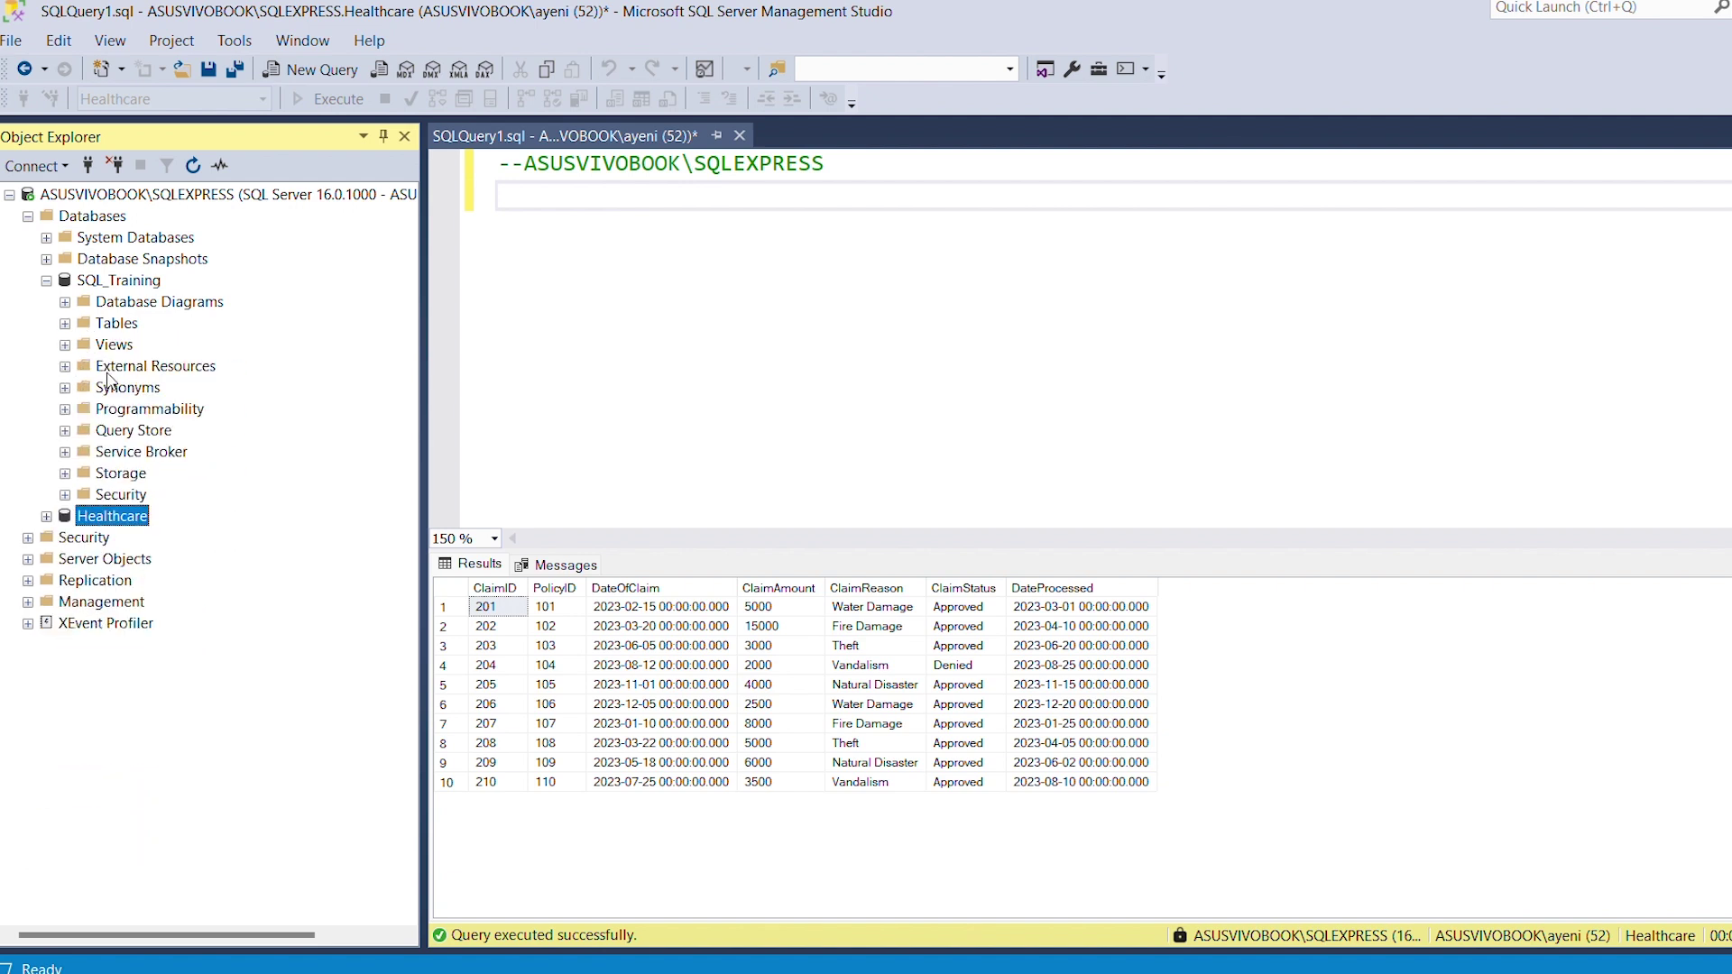
left_click(46, 516)
left_click(46, 280)
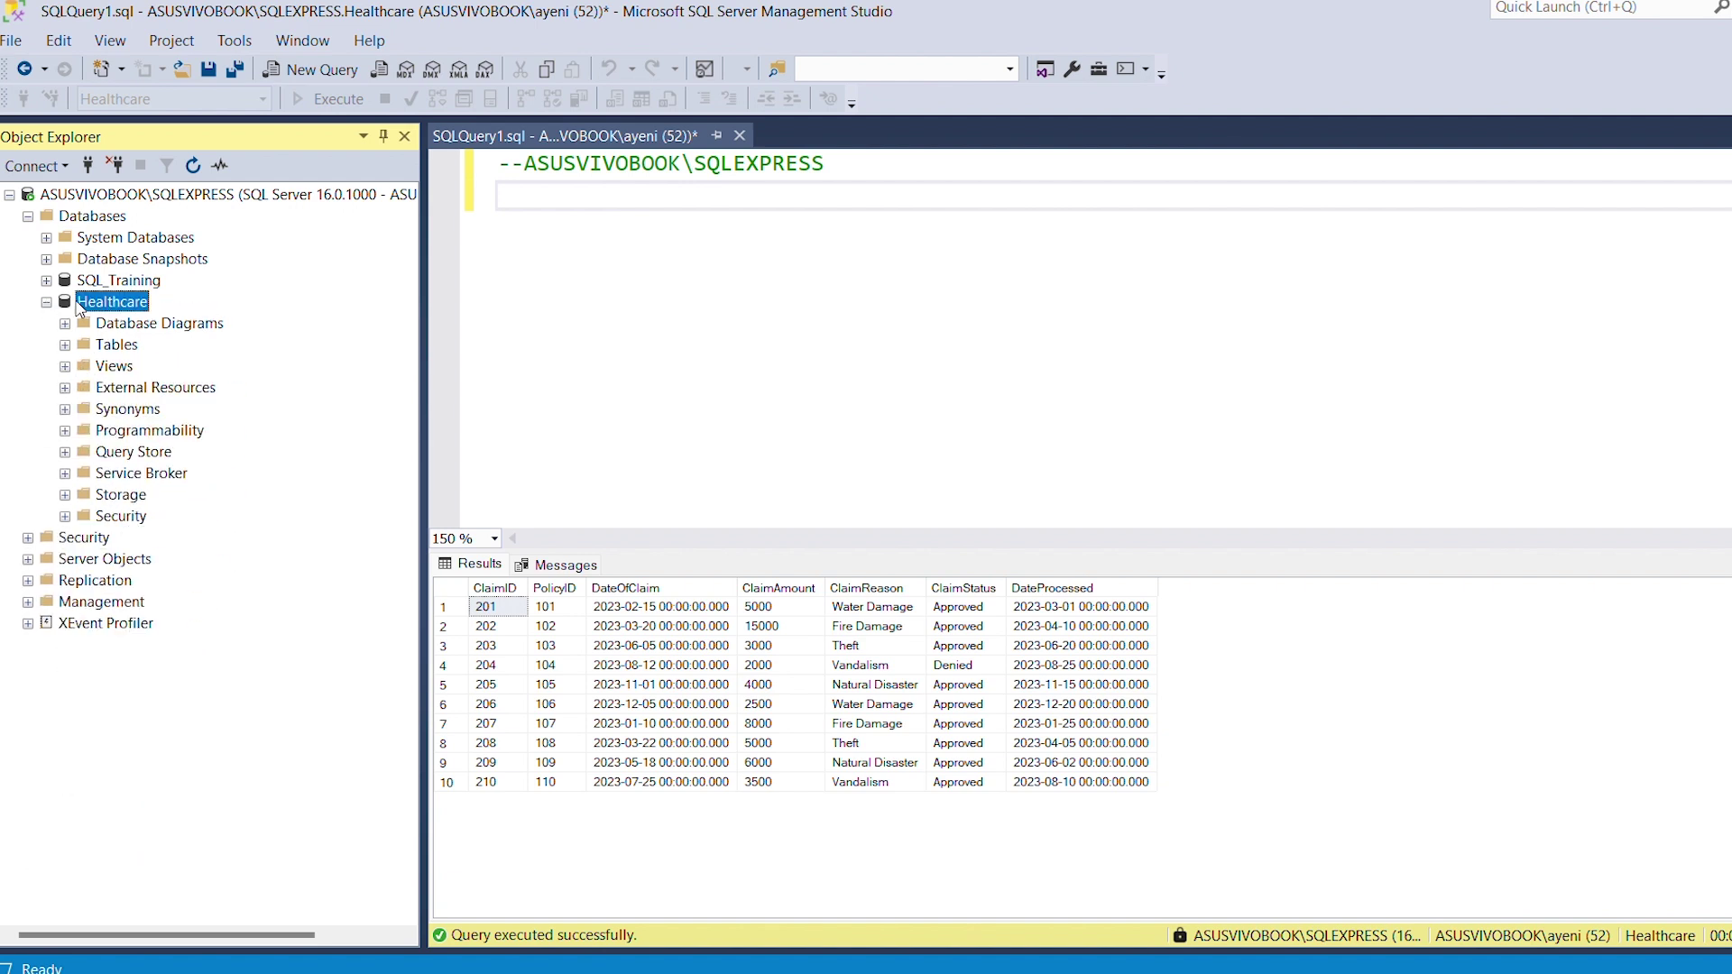
left_click(65, 344)
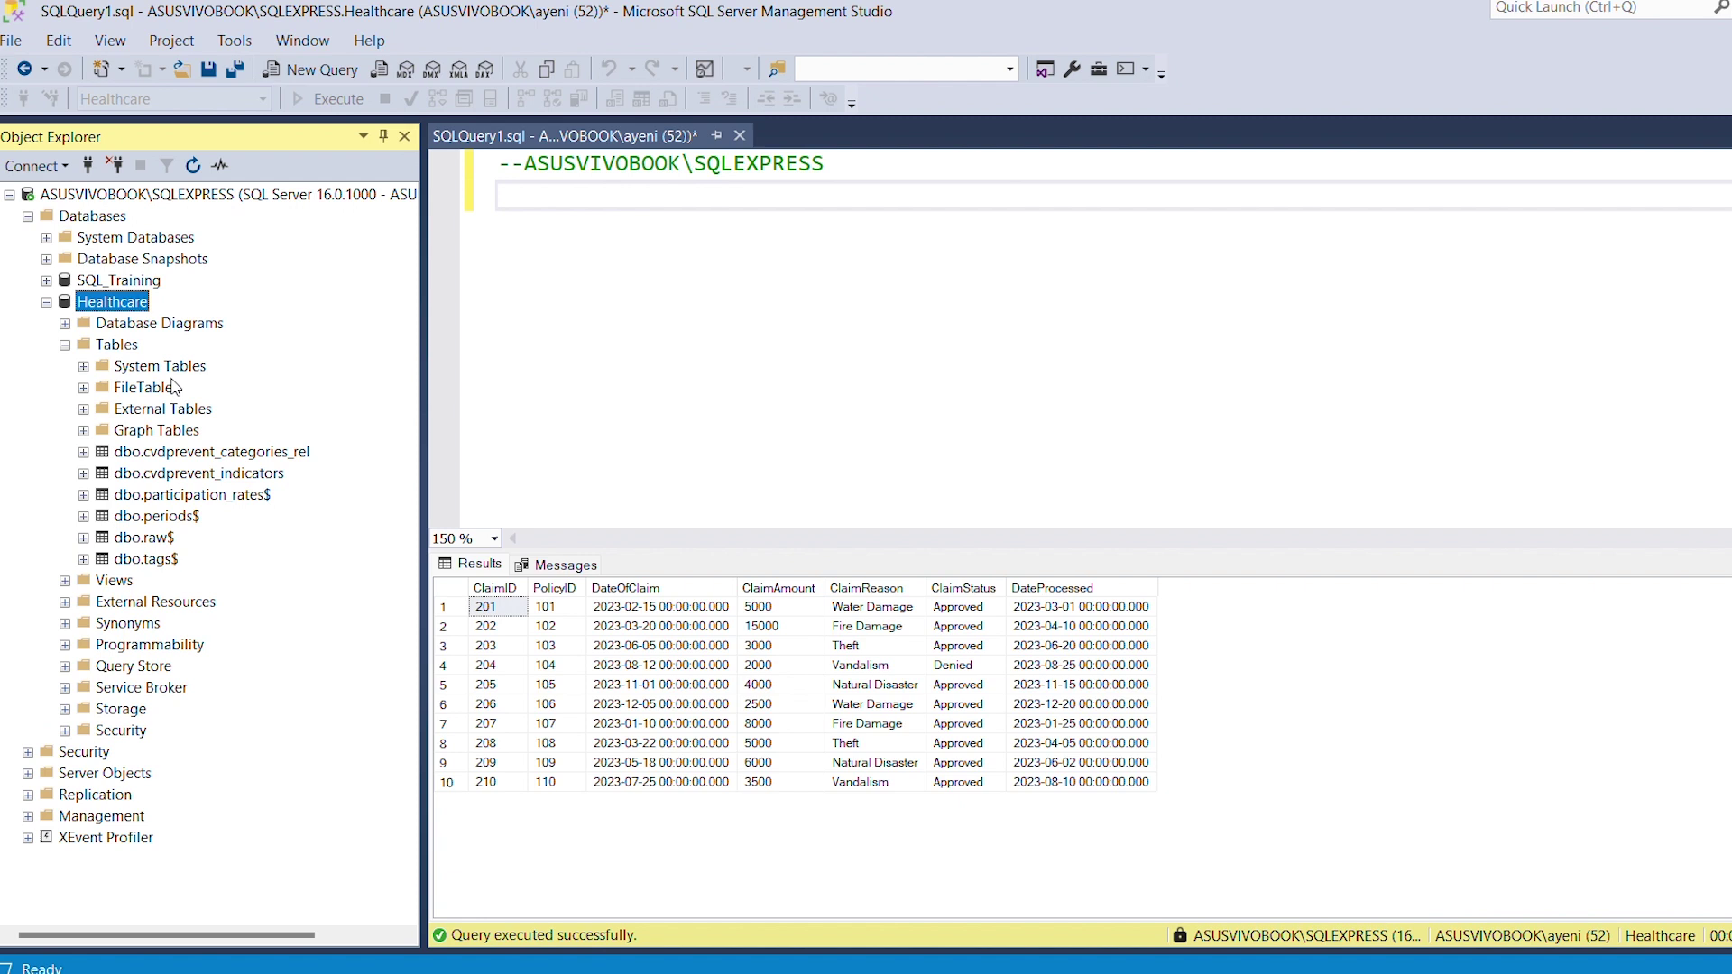
left_click(206, 455)
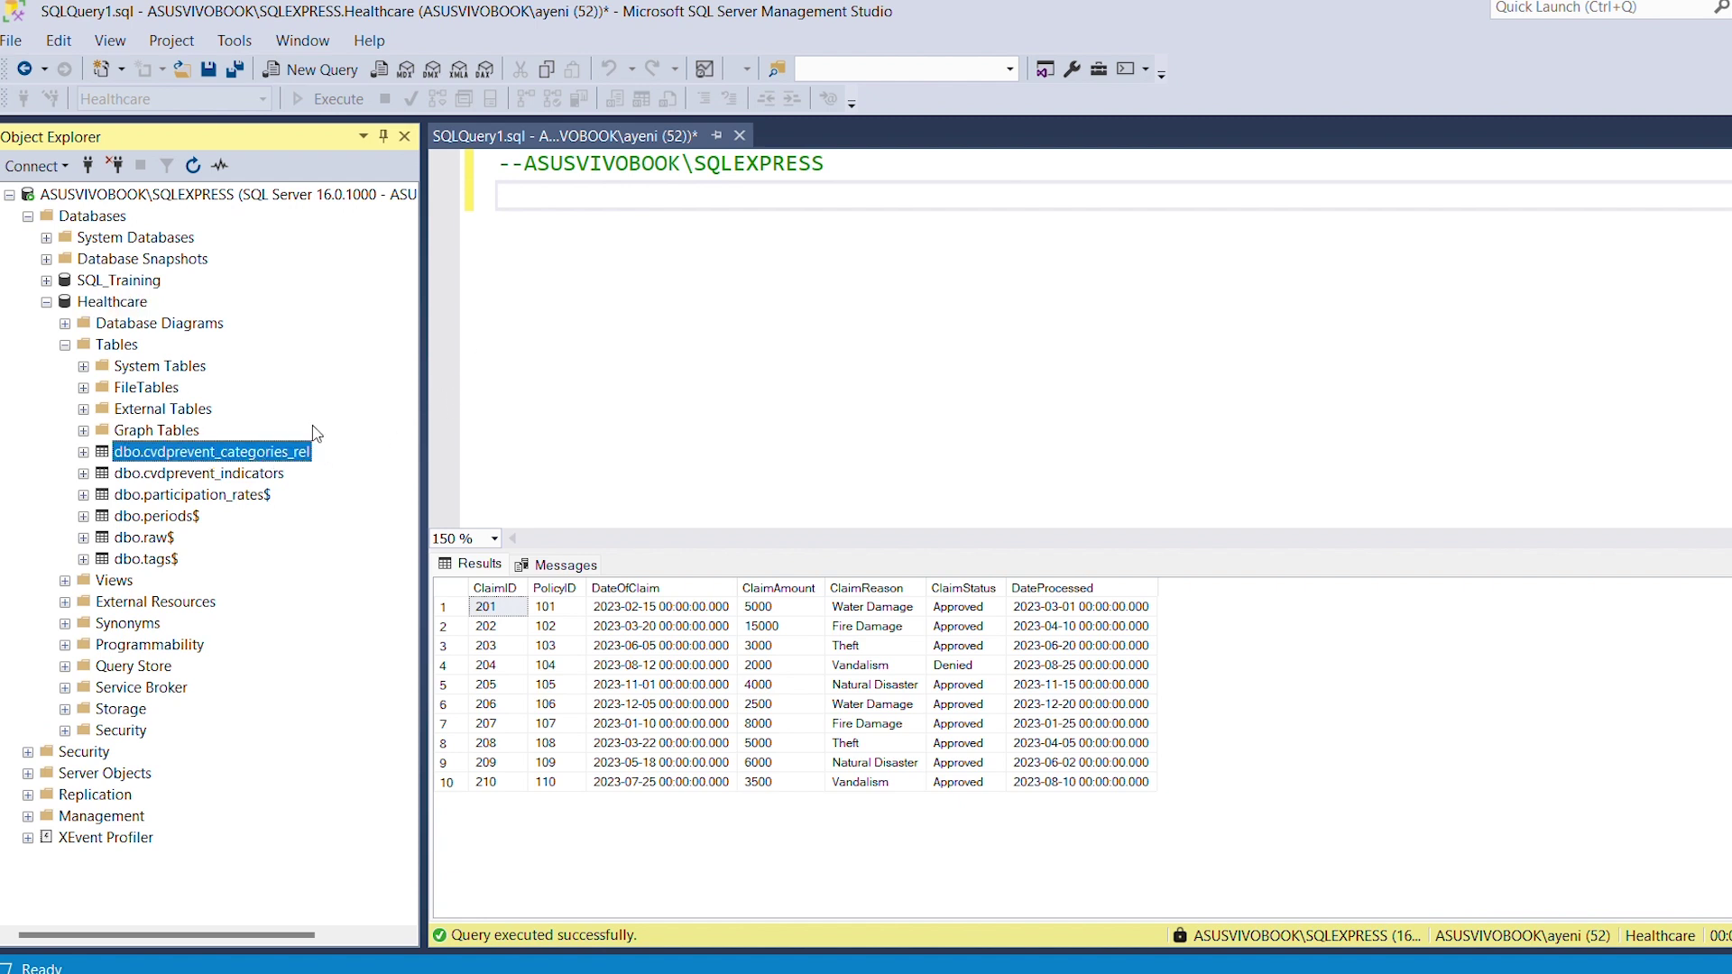
- Build the table reference Healthcare.dbo.cvdprevent_categories_rel in the query editor by dragging in names
left_click_drag(241, 457, 654, 343)
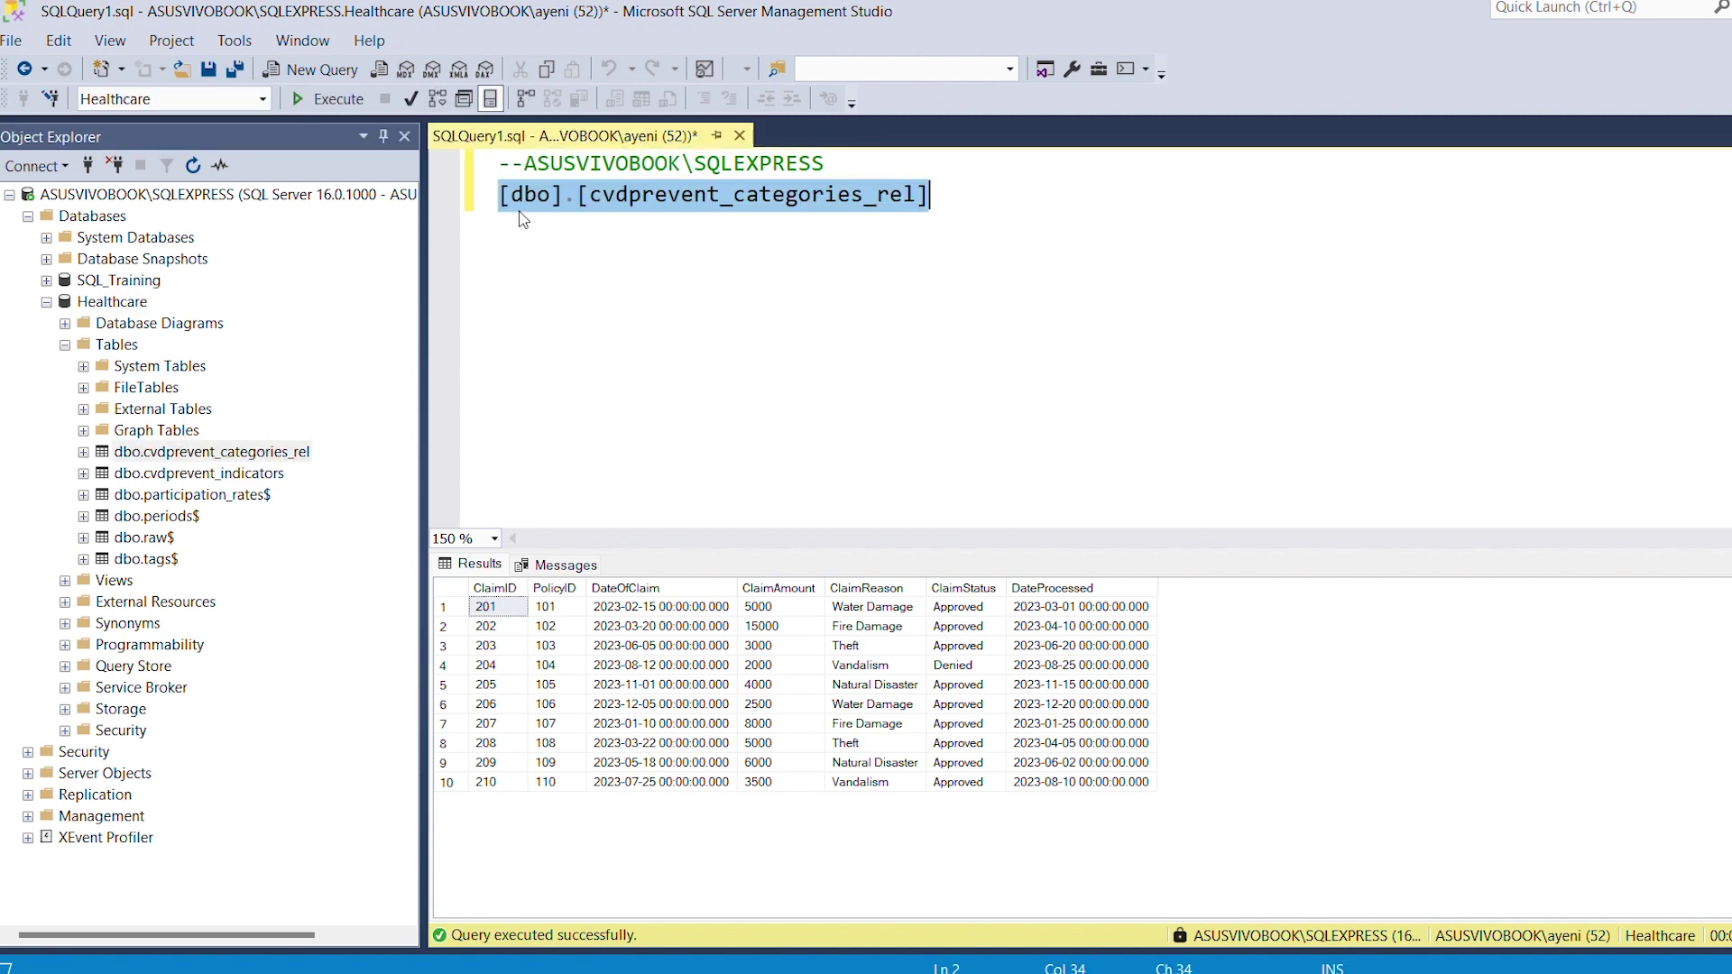
left_click(106, 304)
mouse_move(212, 451)
left_mouse_down()
mouse_move(442, 225)
mouse_move(504, 201)
left_mouse_up()
left_click(656, 196)
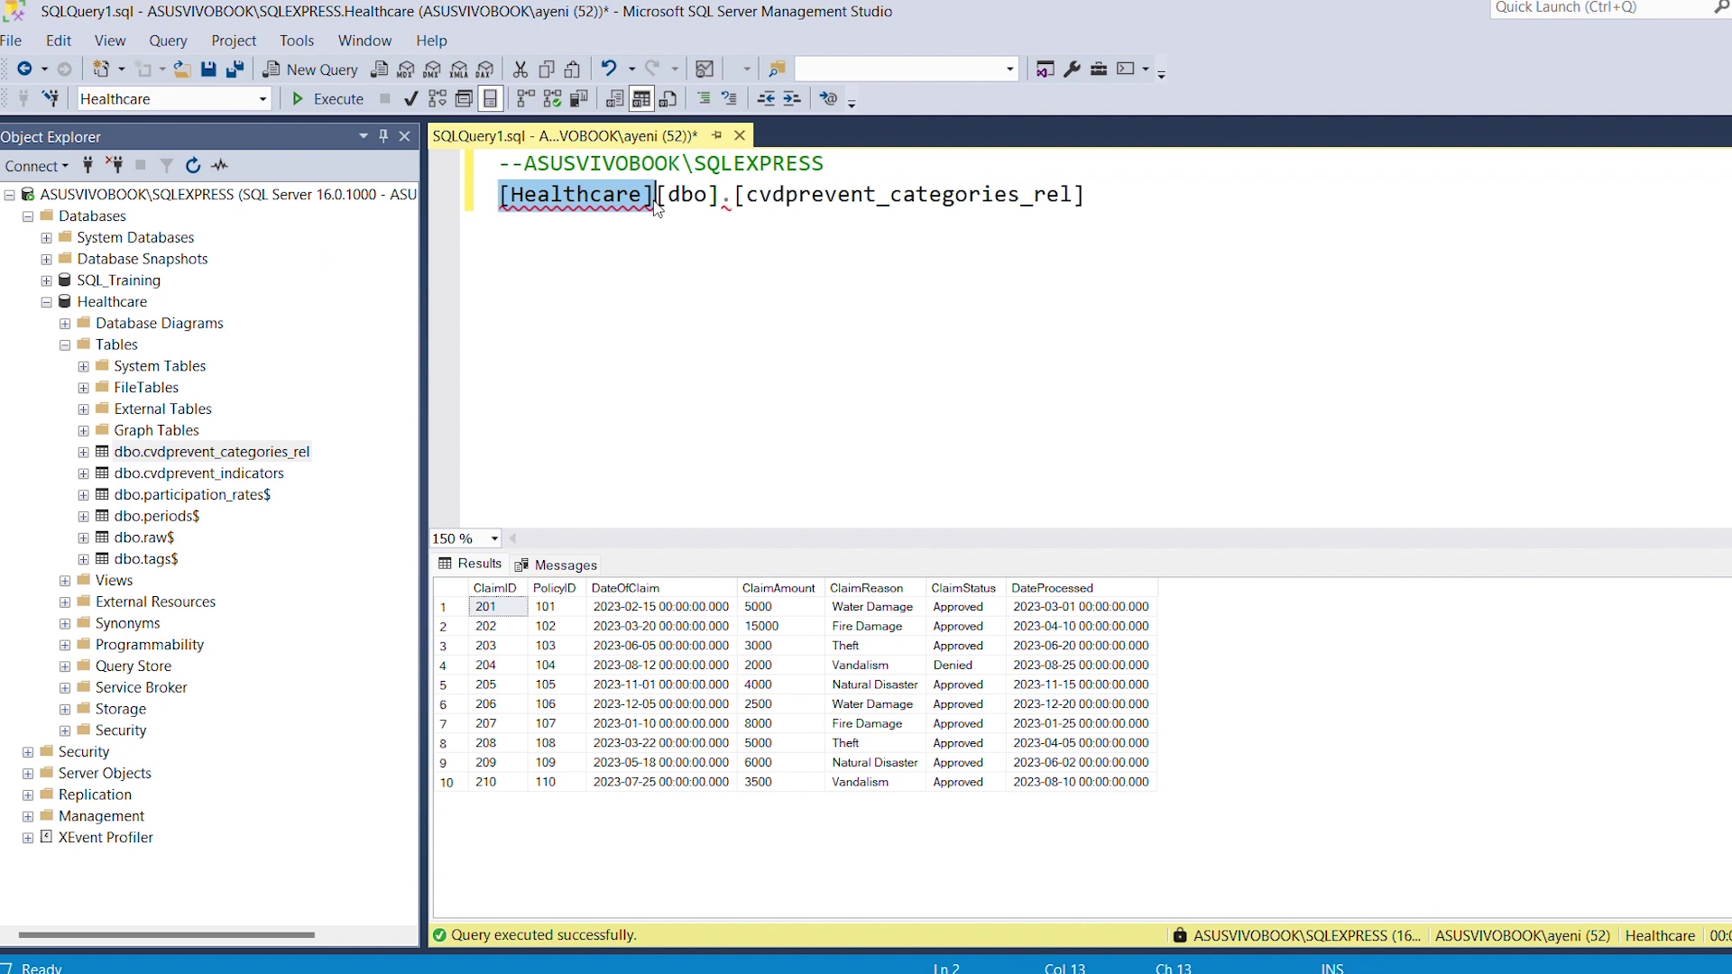
type(".")
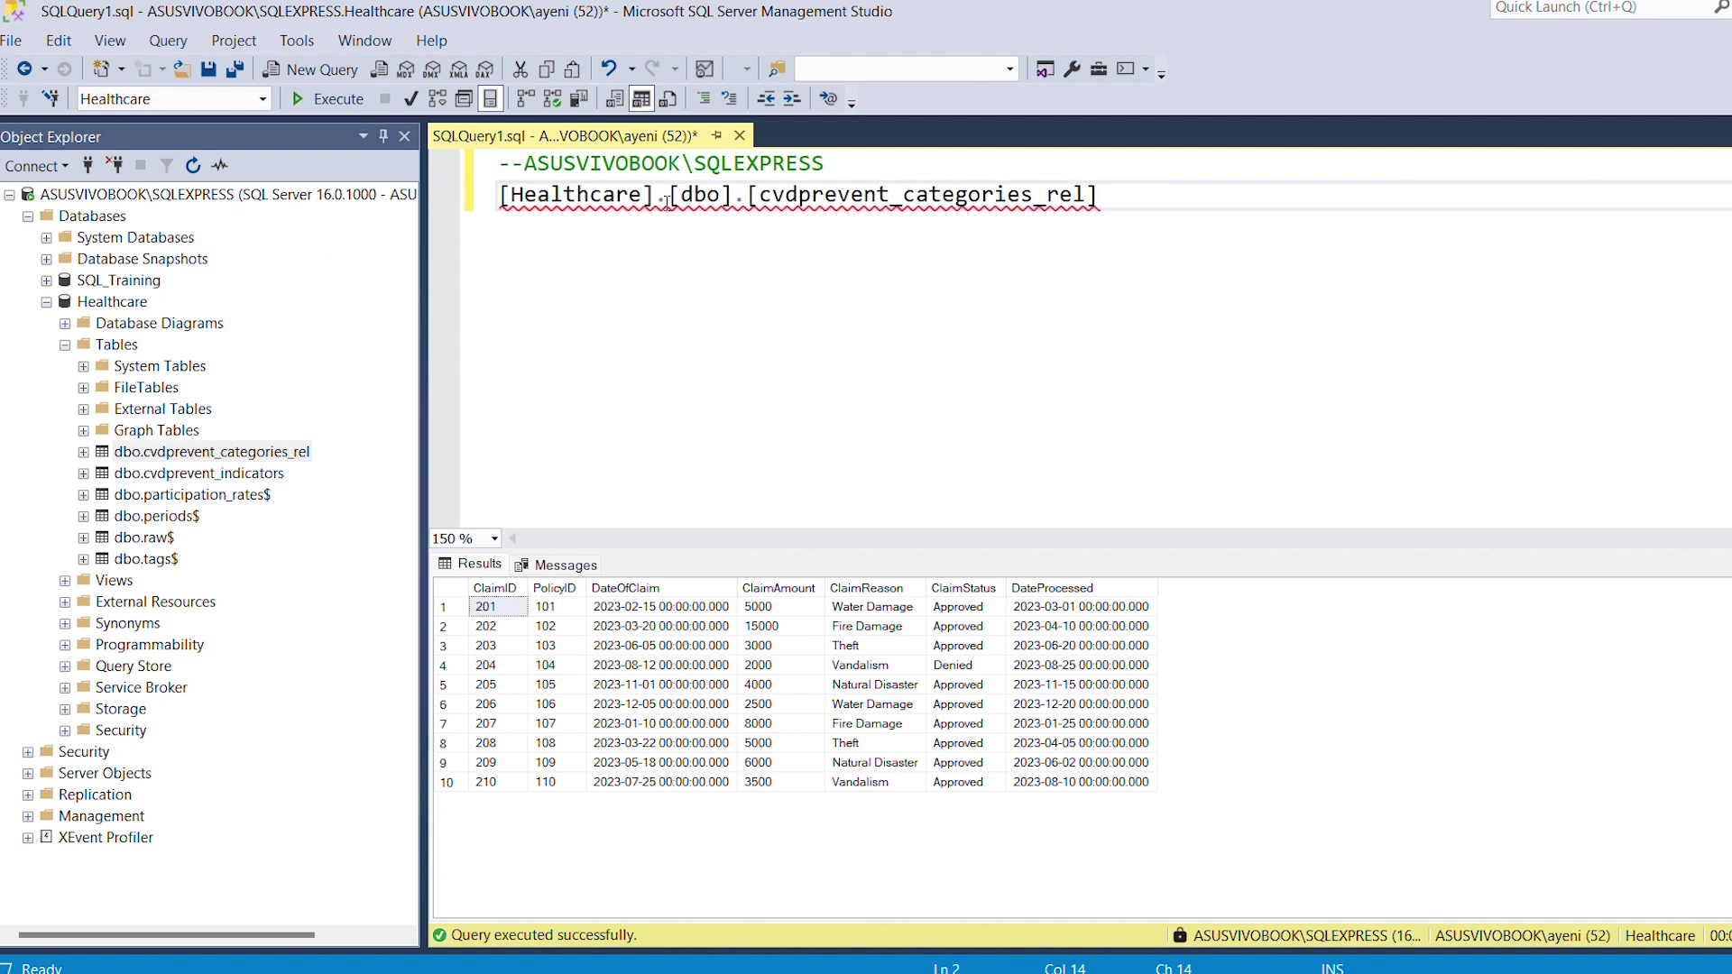
left_click(502, 197)
key("Return")
key("Return")
- Add 'select top 10 *' and 'from' around the table reference, then run the query with F5
left_click(540, 228)
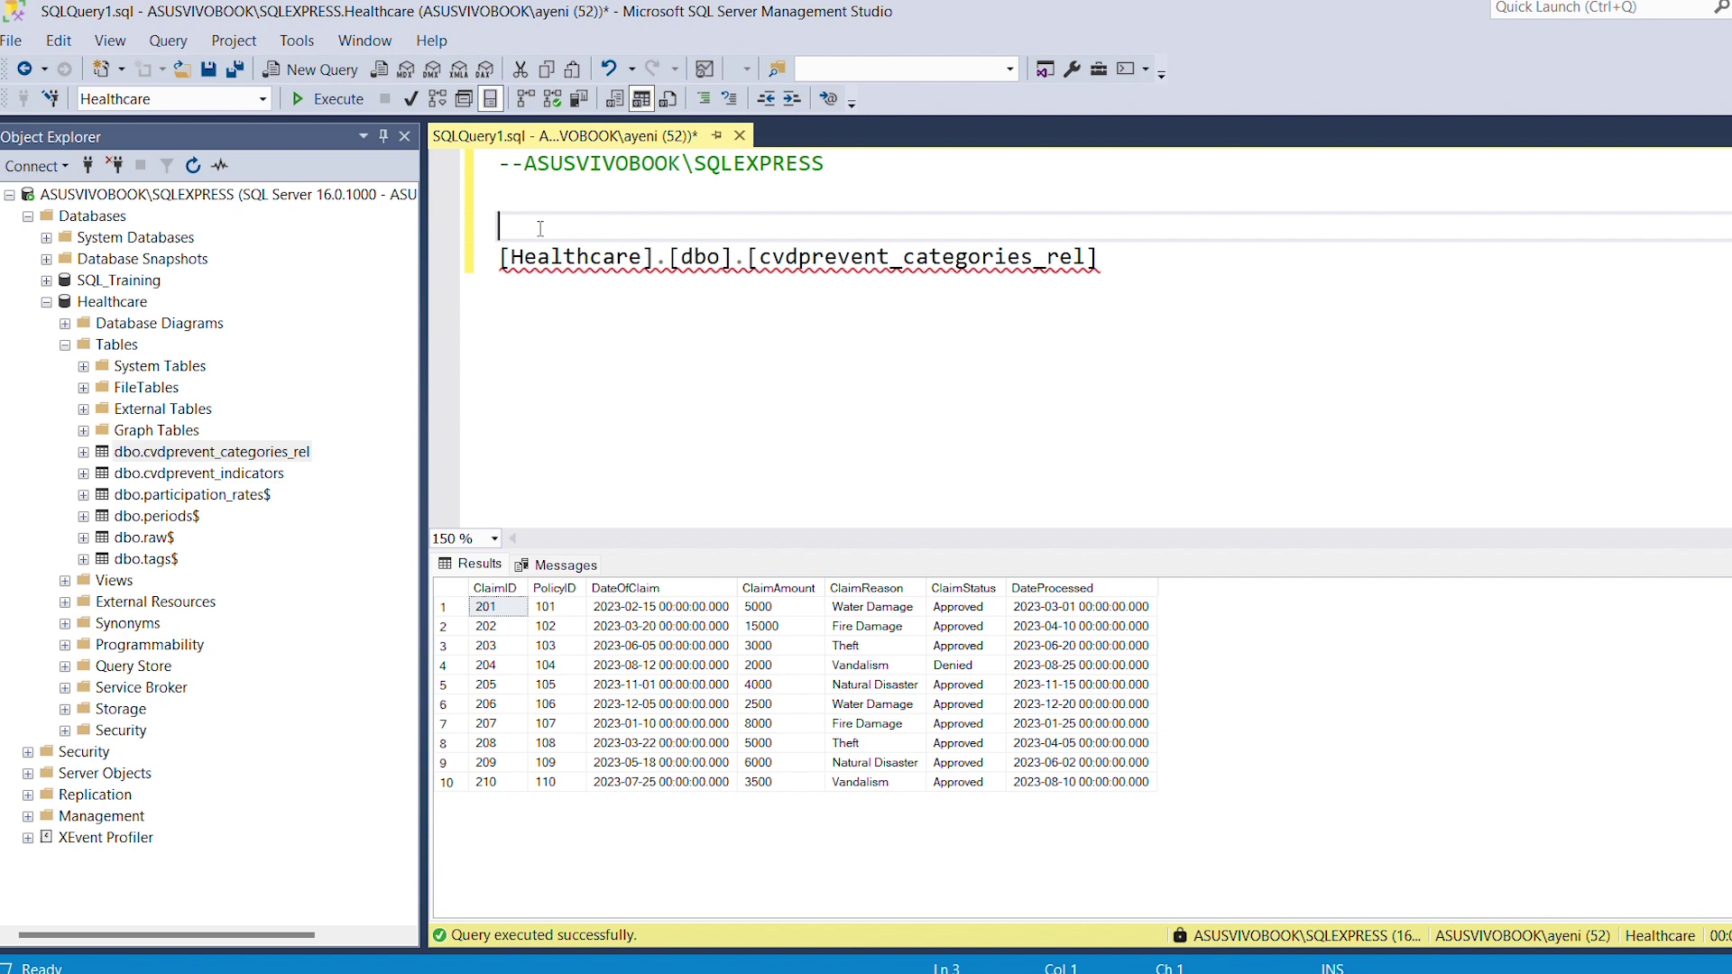
type("select")
type(" 1")
type("top 10")
left_click(499, 257)
type("from")
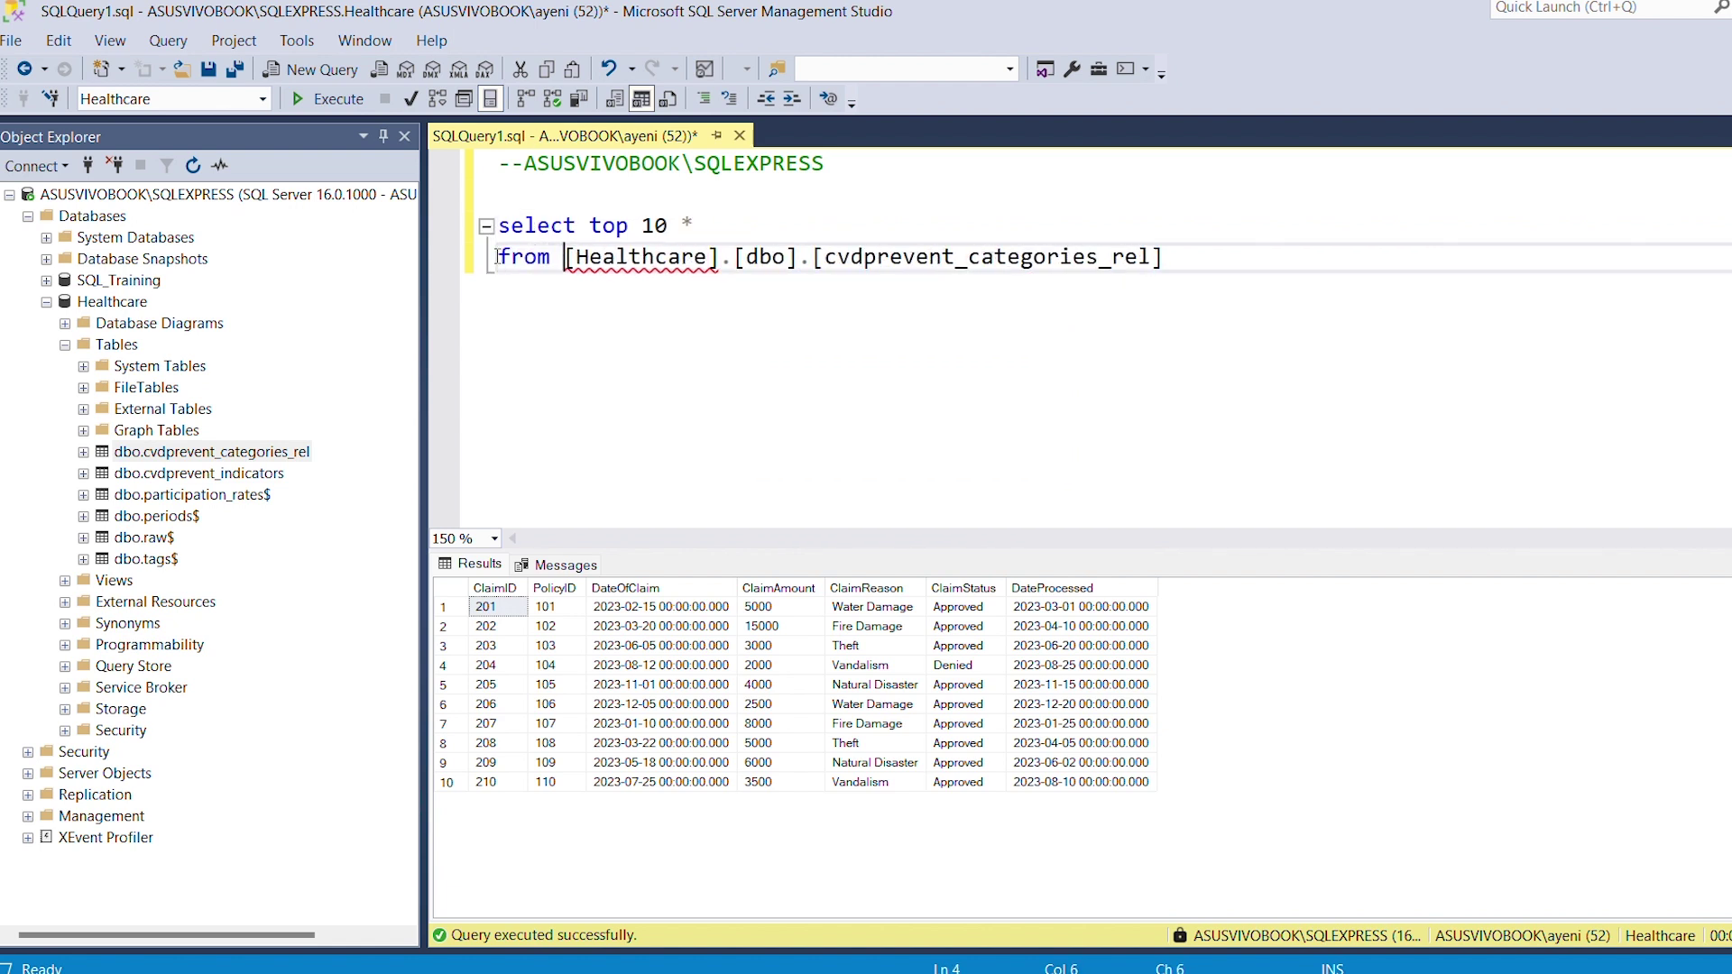
left_click_drag(1164, 257, 485, 226)
key("F5")
left_click(788, 258)
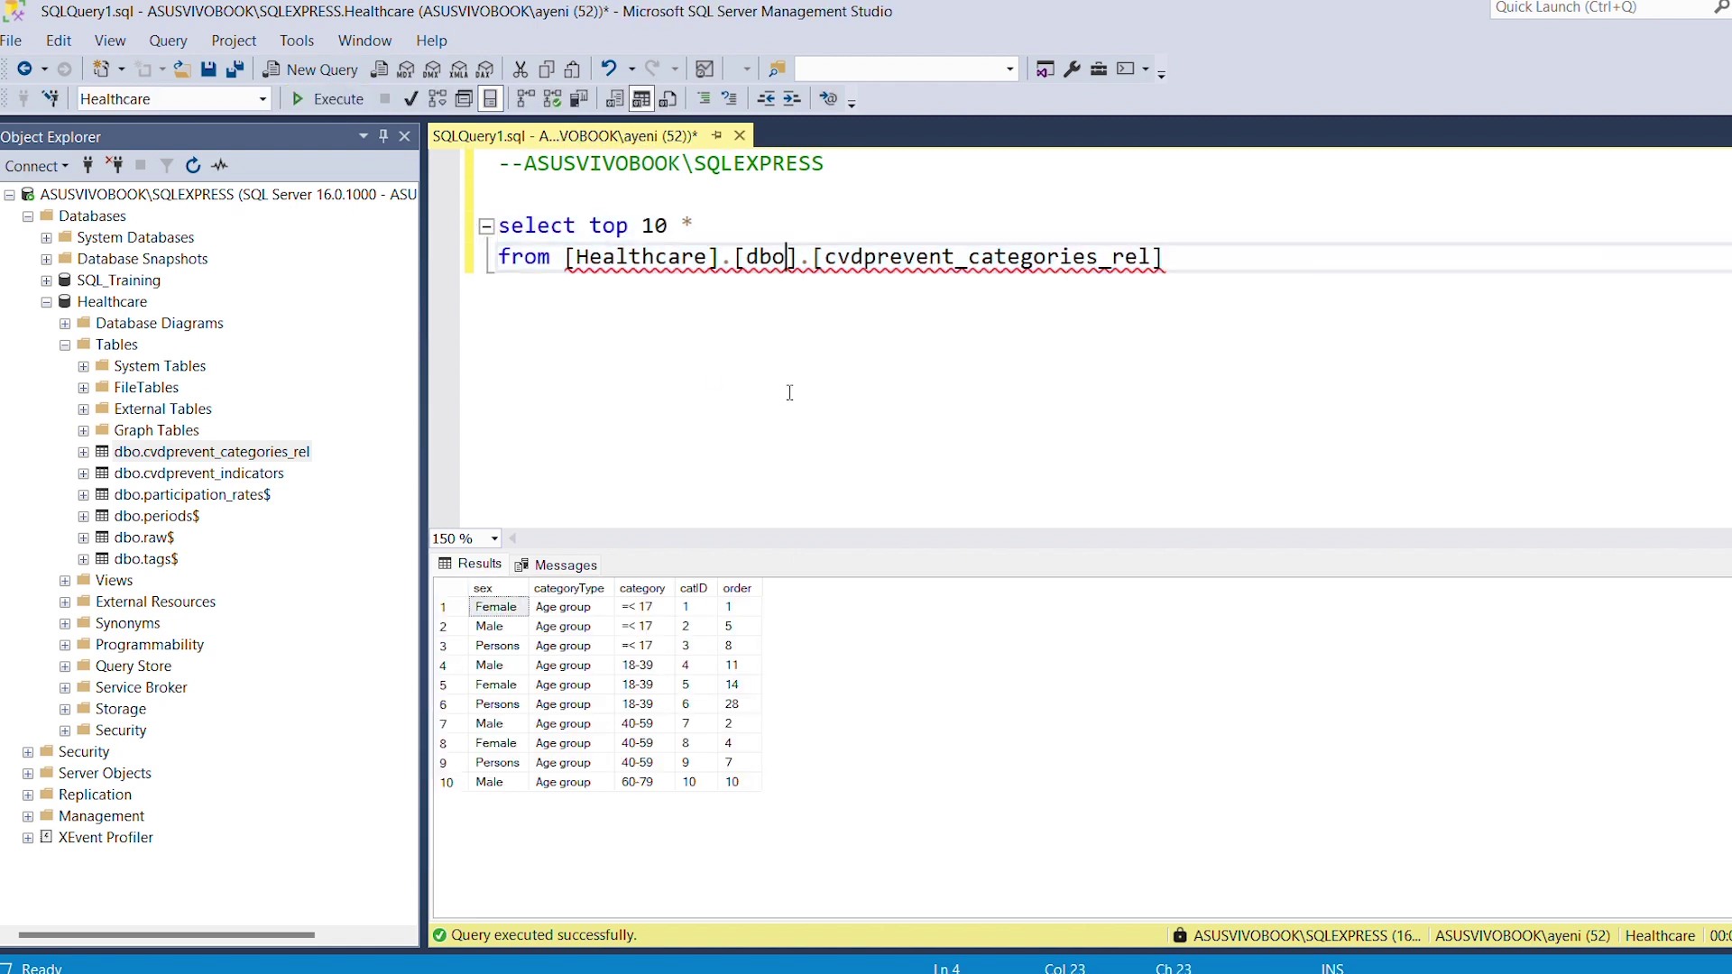
left_click(1170, 261)
left_click_drag(1184, 270, 488, 237)
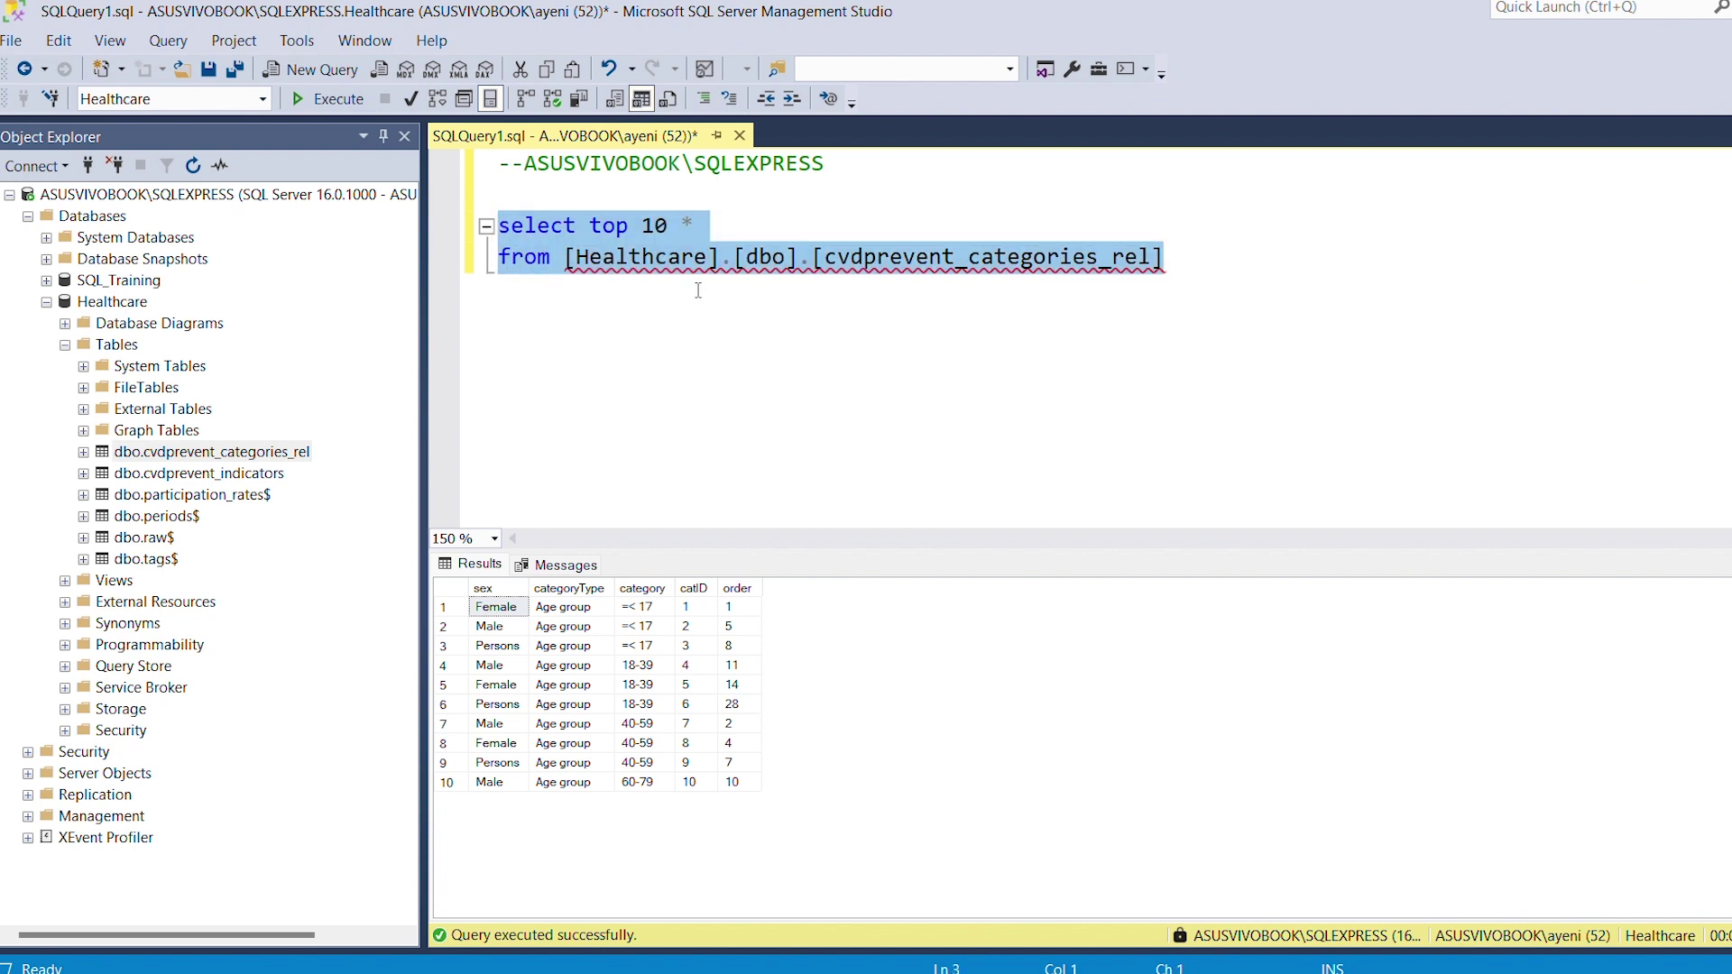
- Clear the query selection and switch to the blank Book1 workbook in Excel
mouse_move(632, 268)
left_click(699, 258)
mouse_move(1309, 918)
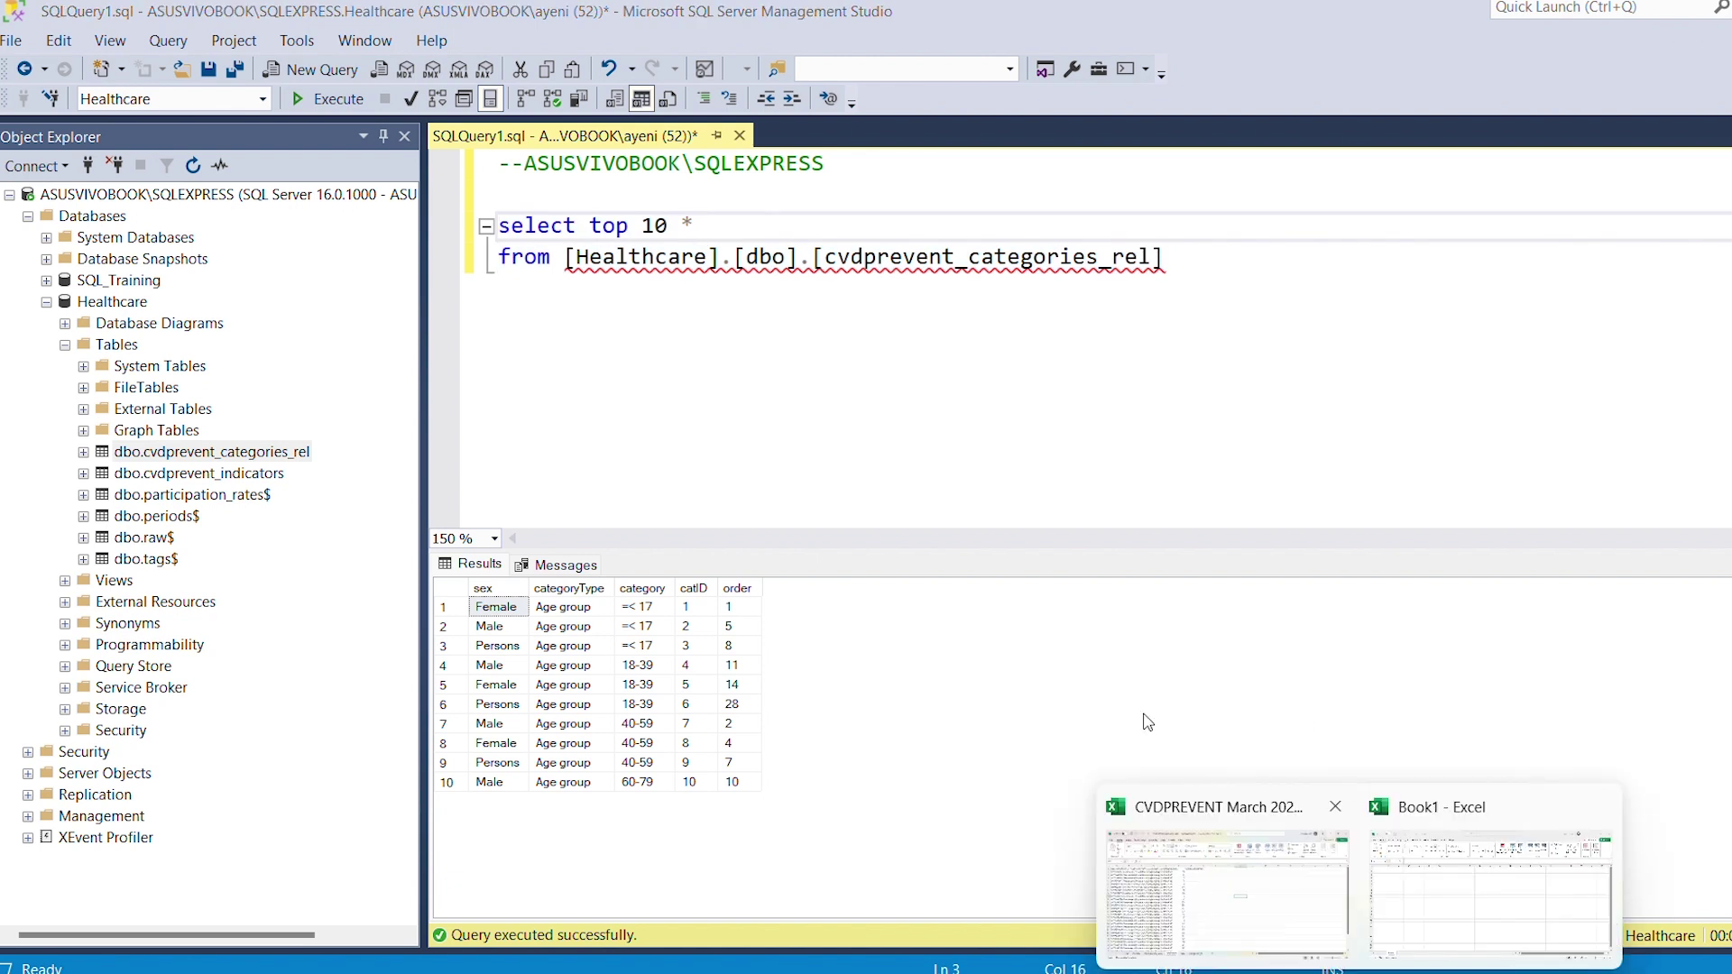
left_click(1476, 918)
left_click(280, 305)
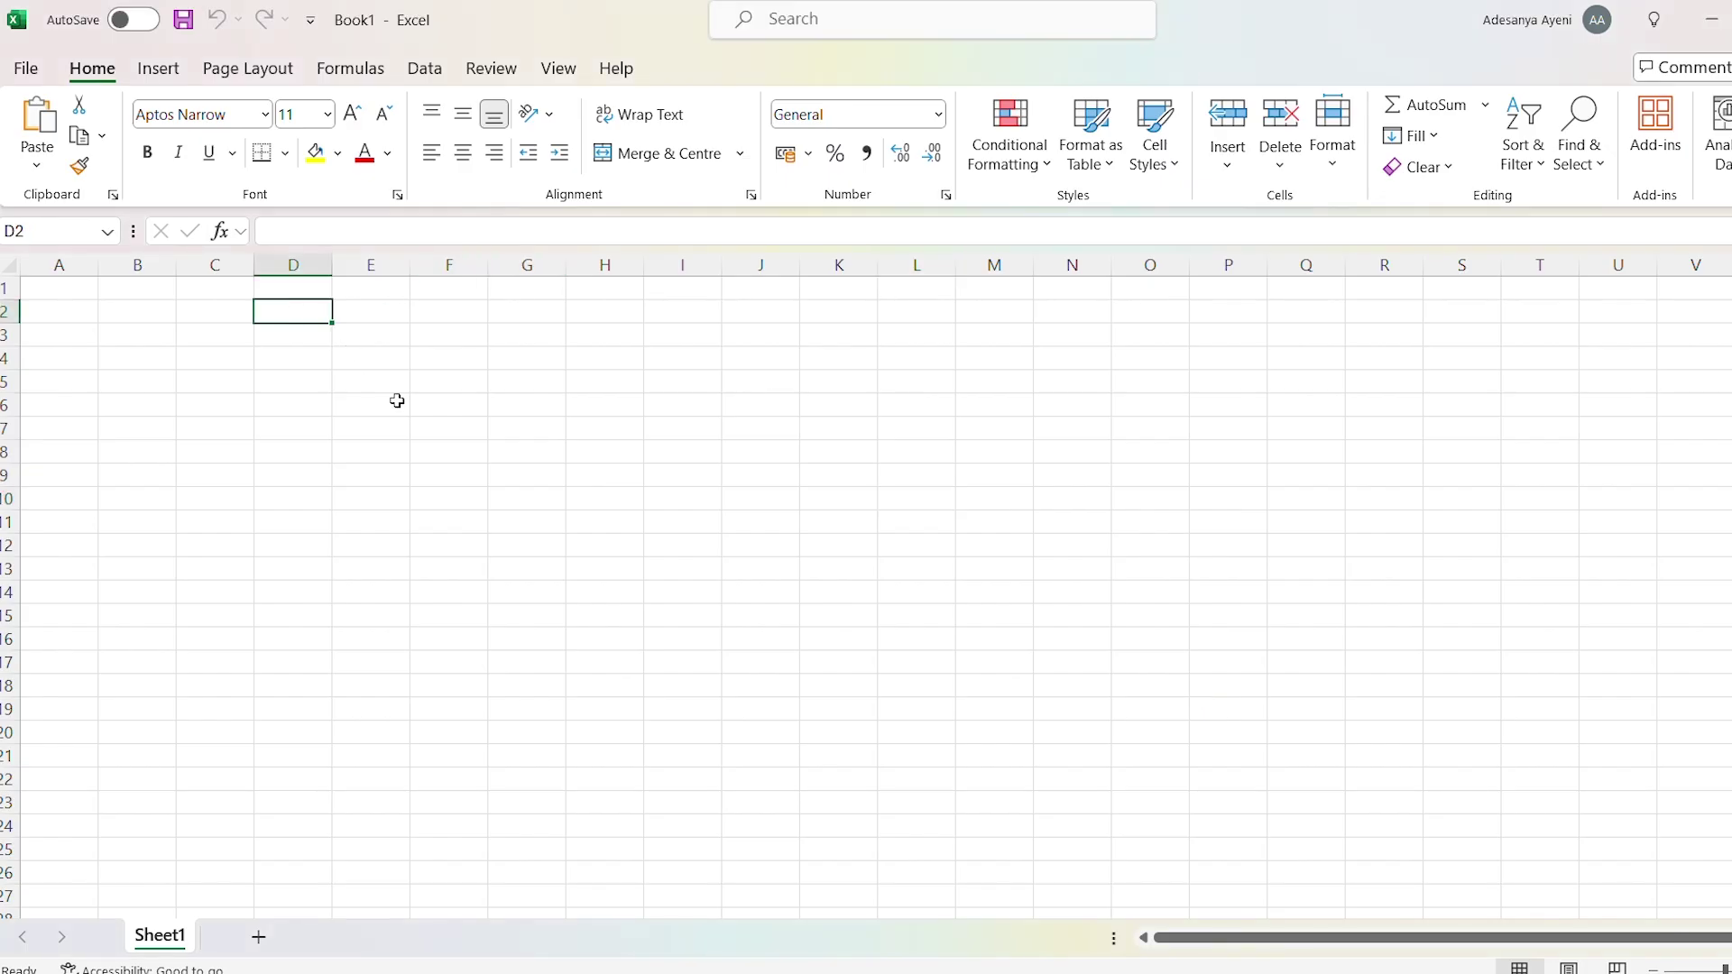
left_click(432, 422)
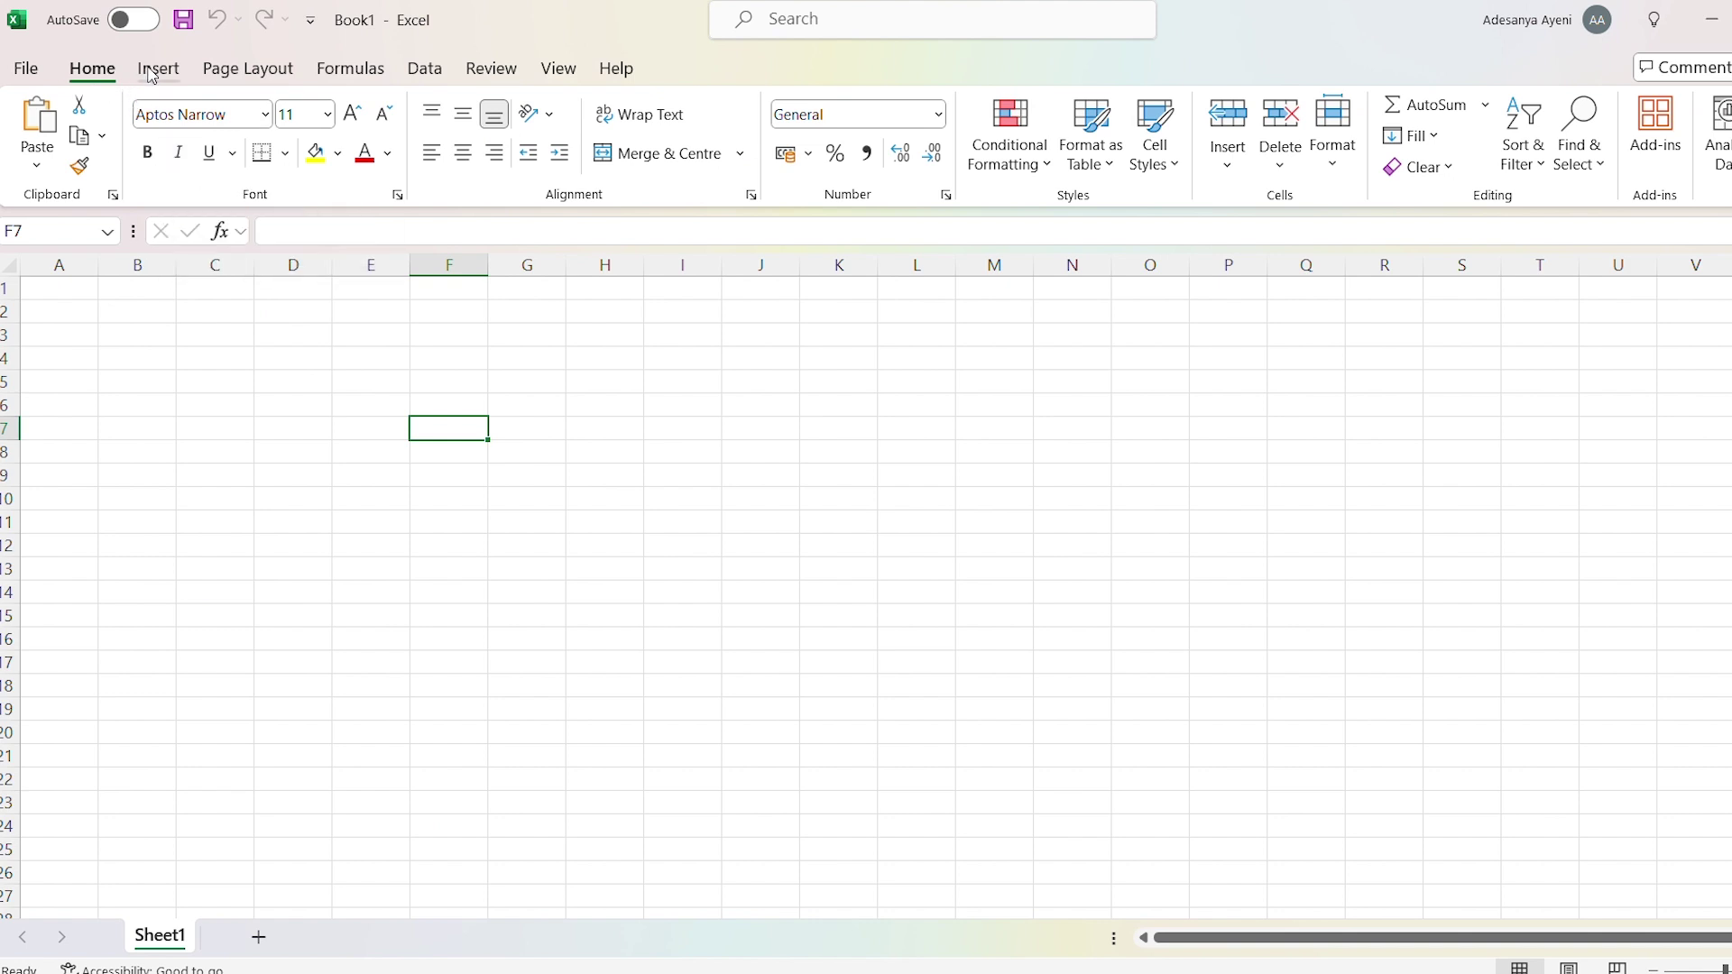
- Start a Get Data > From Database > From SQL Server Database connection
left_click(425, 72)
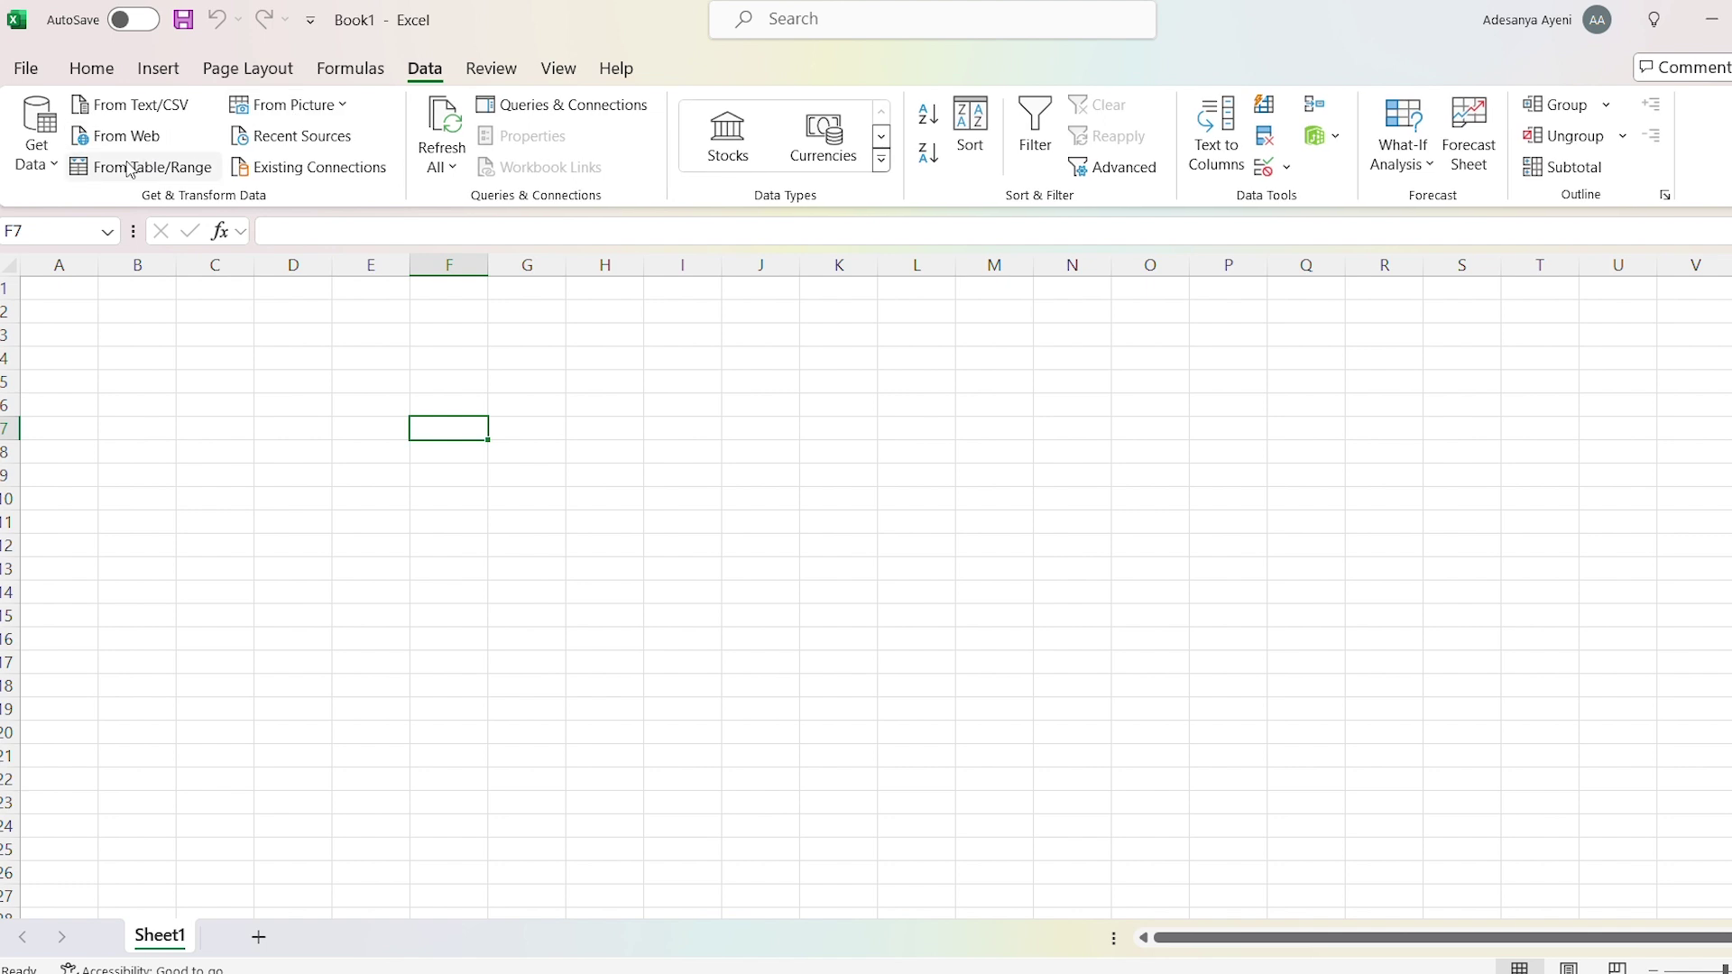
left_click(40, 162)
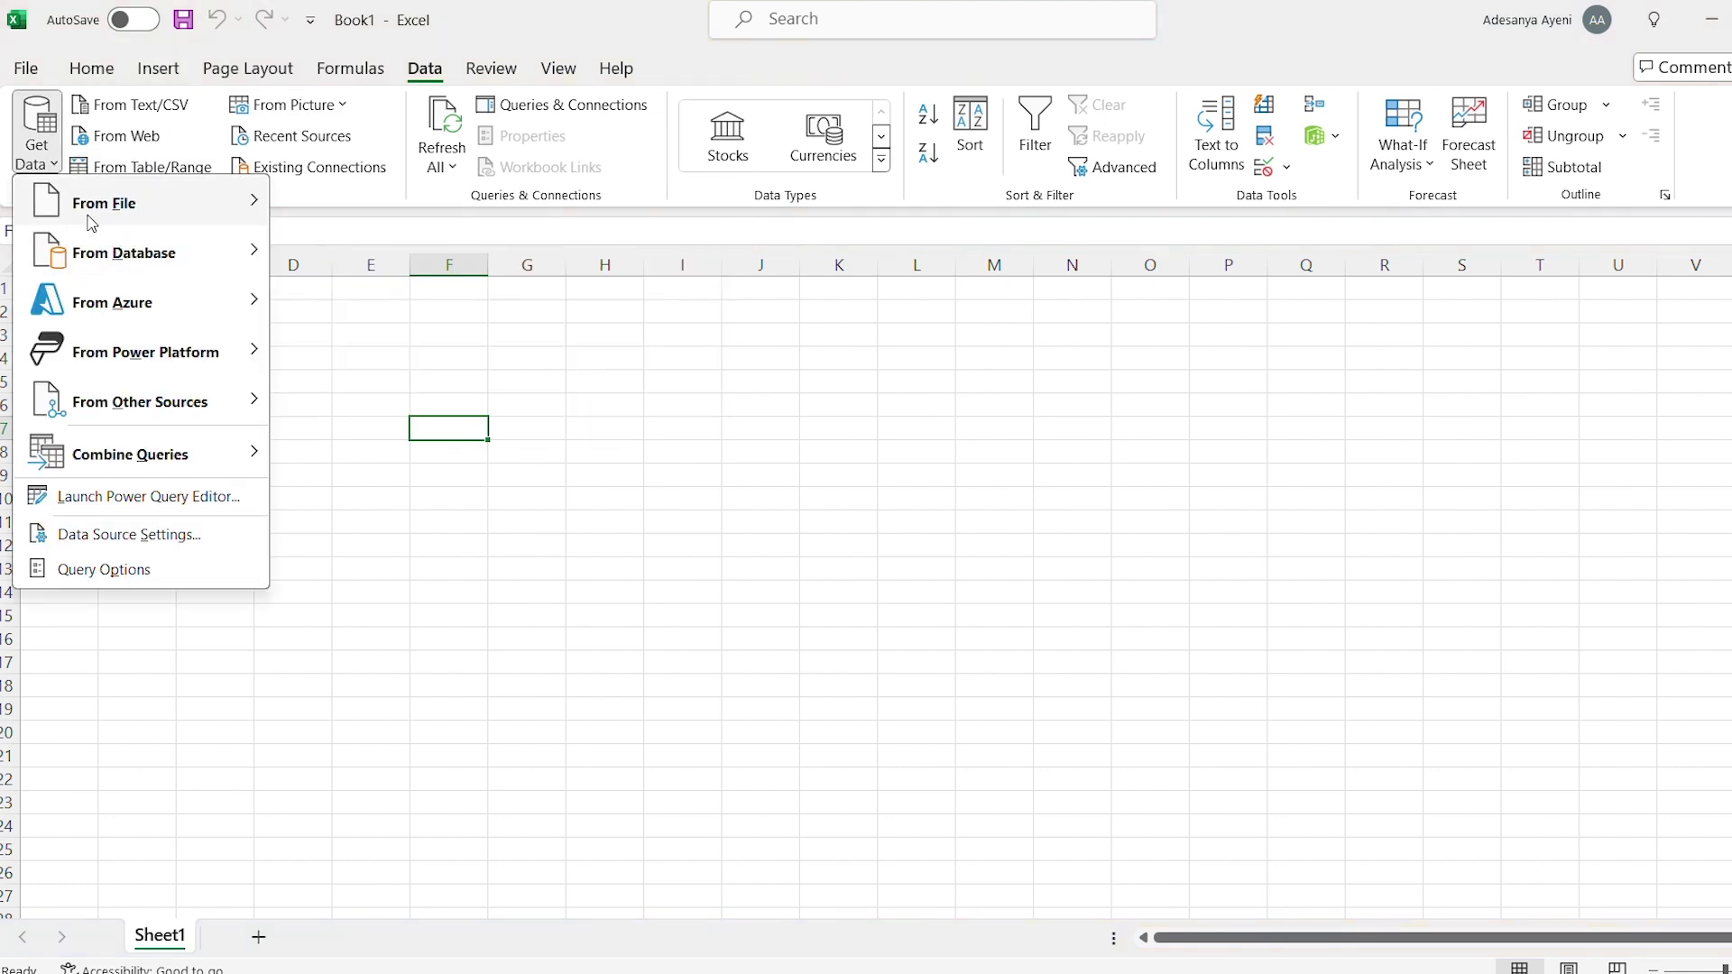
mouse_move(188, 249)
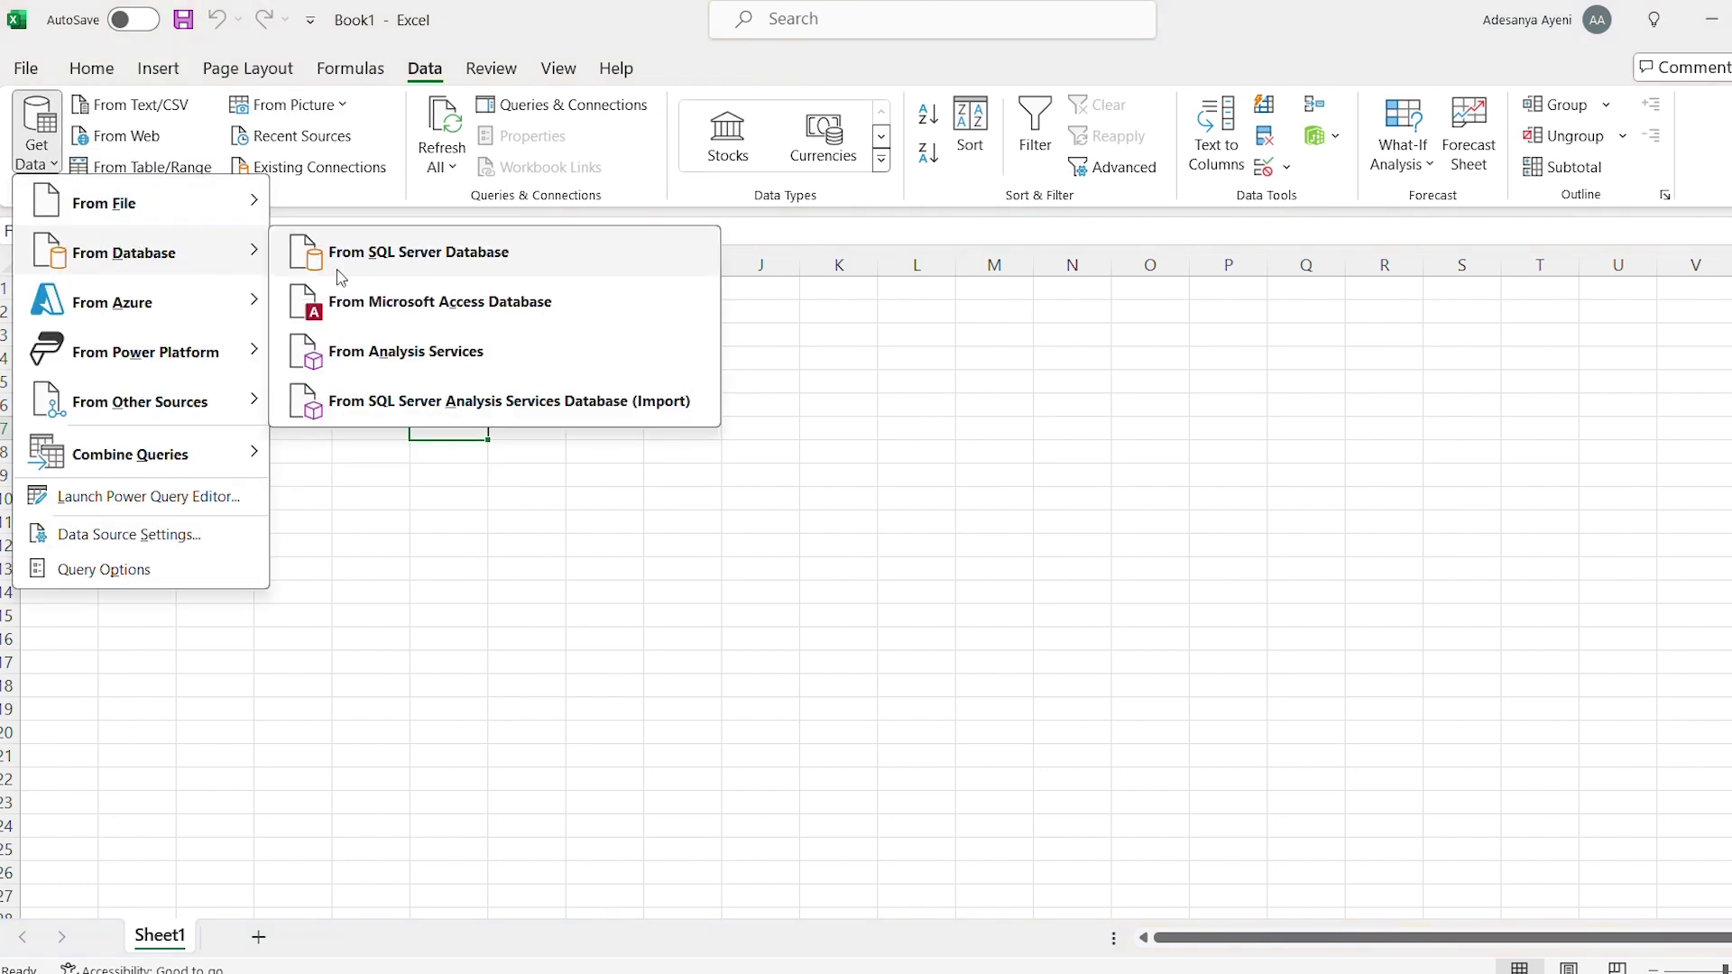
left_click(386, 259)
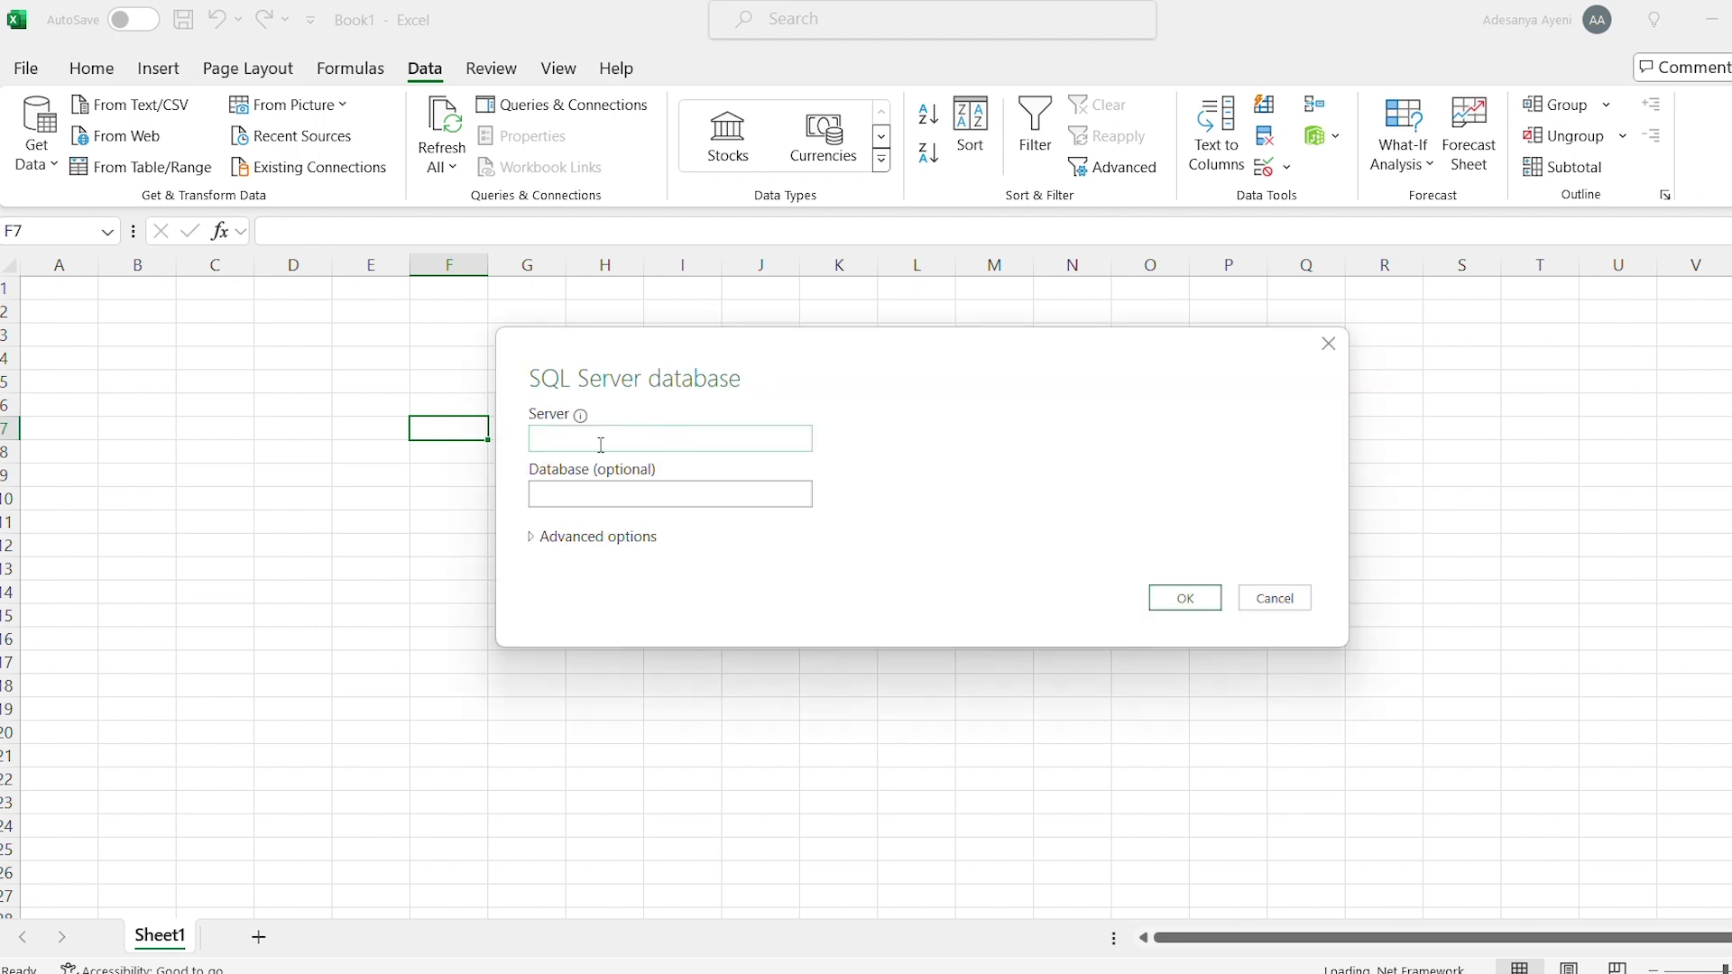
left_click(597, 443)
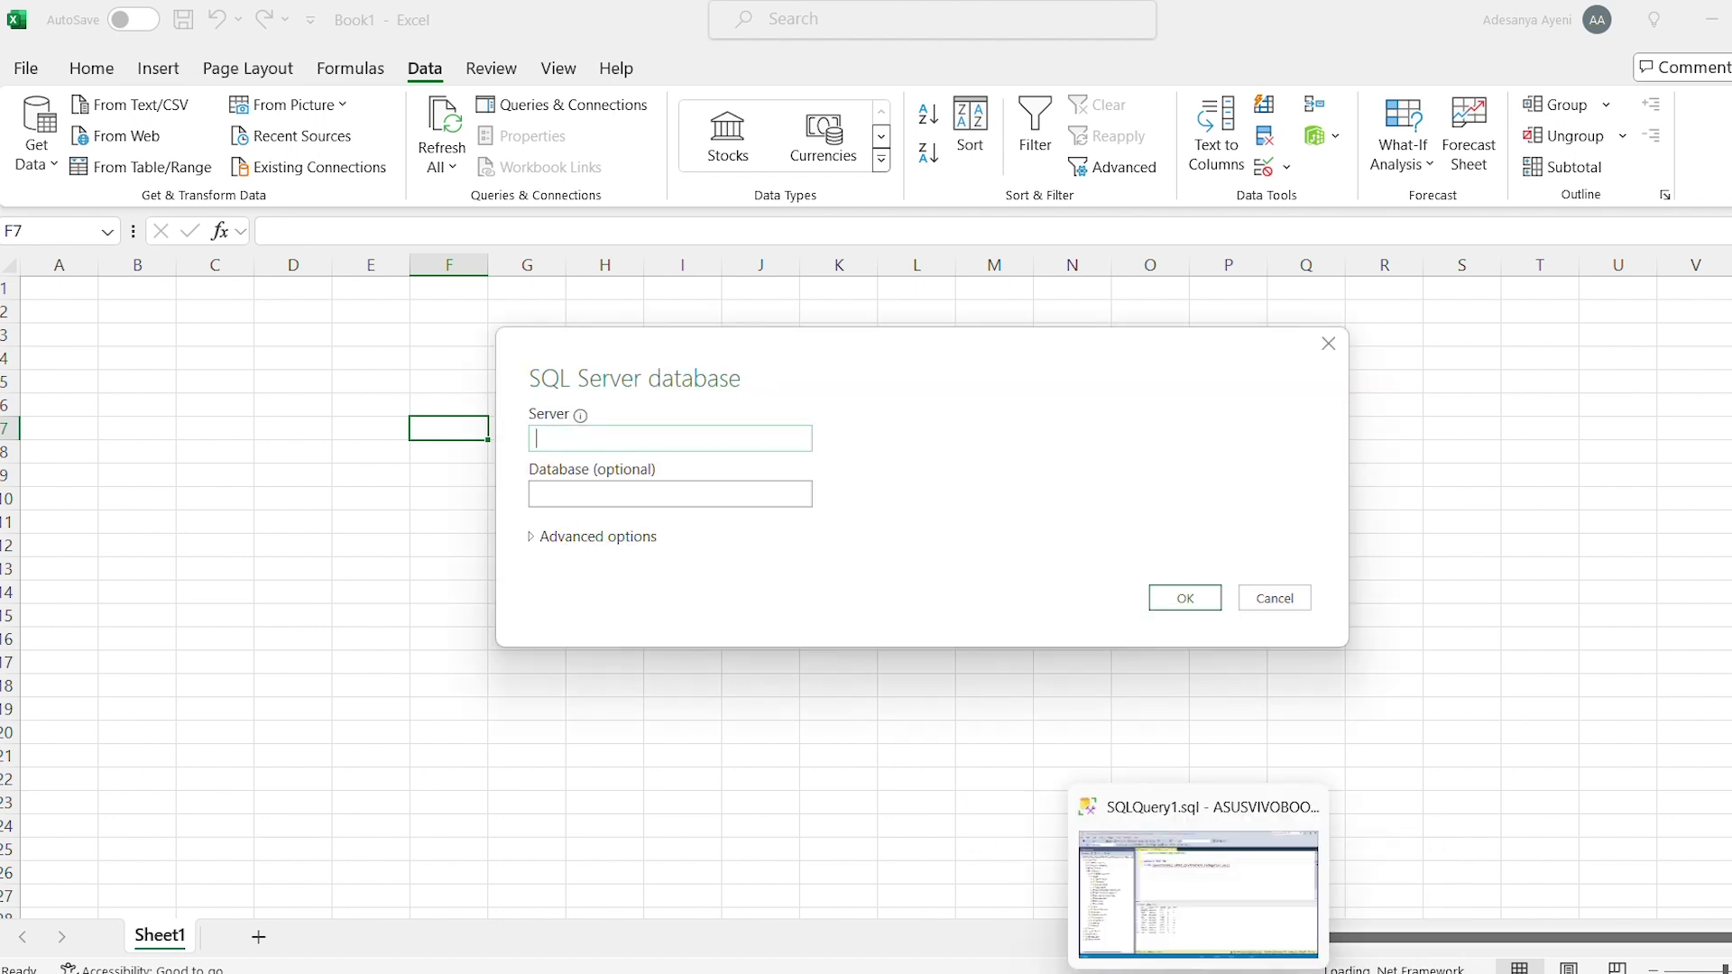
- Read the server name ASUSVIVOBOOK\SQLEXPRESS from the SSMS Connect to Server dialog, then close it
left_click(1199, 967)
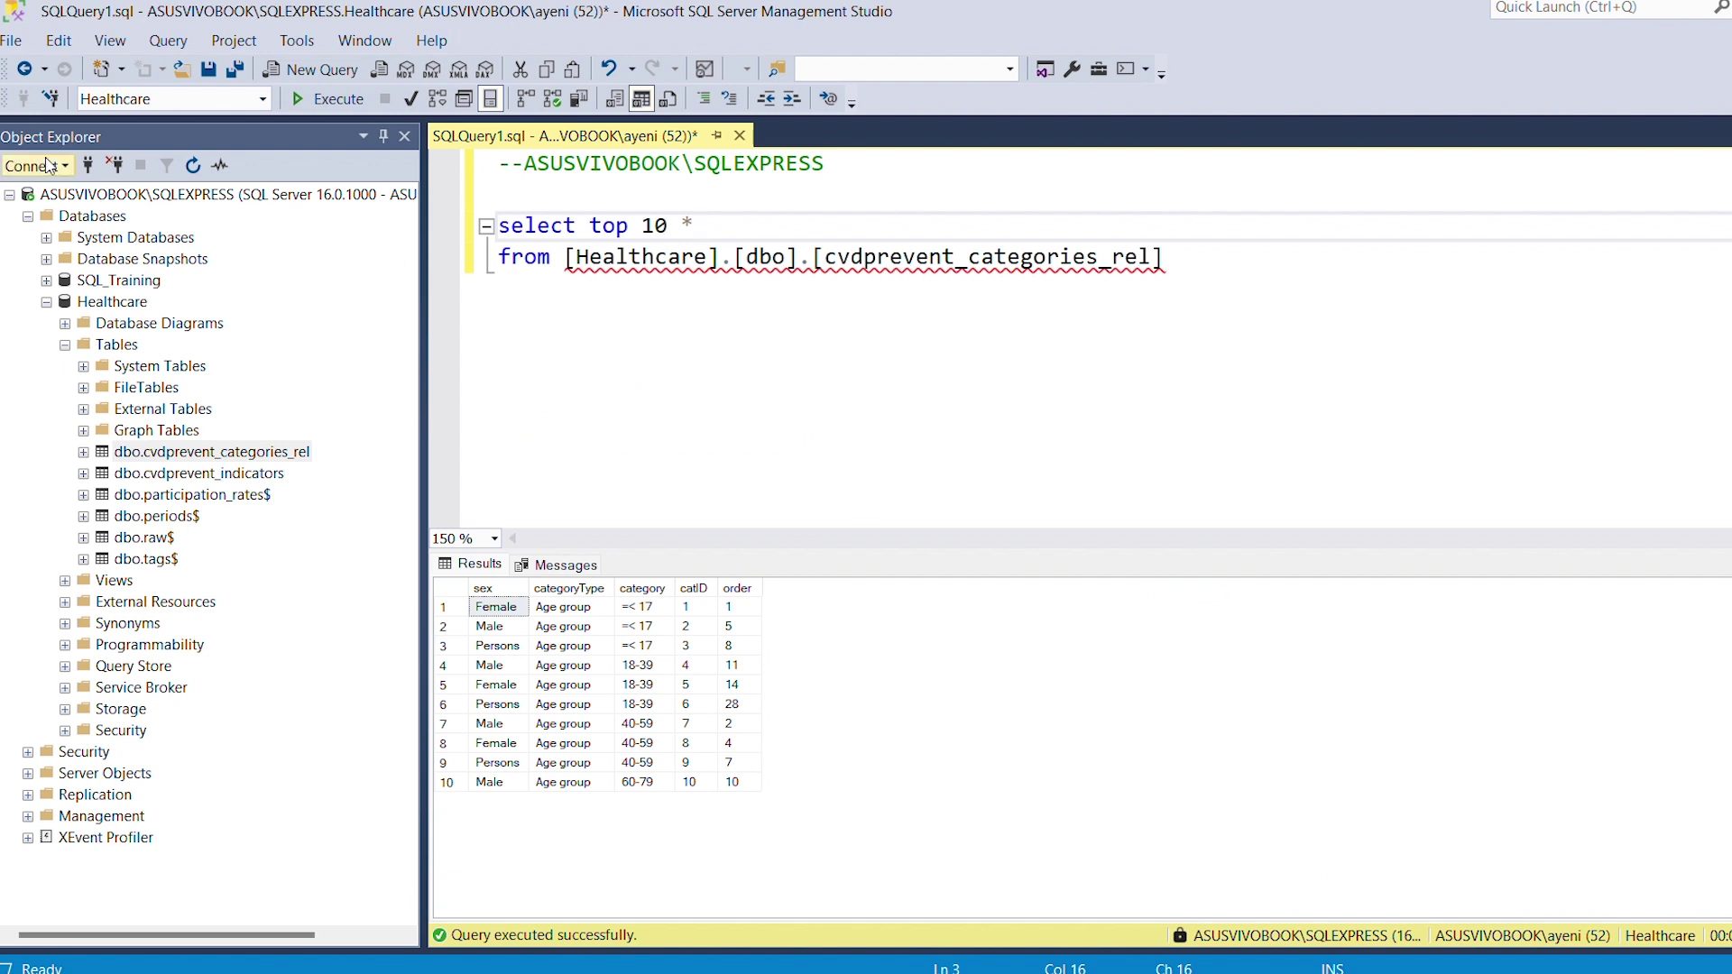
left_click(36, 166)
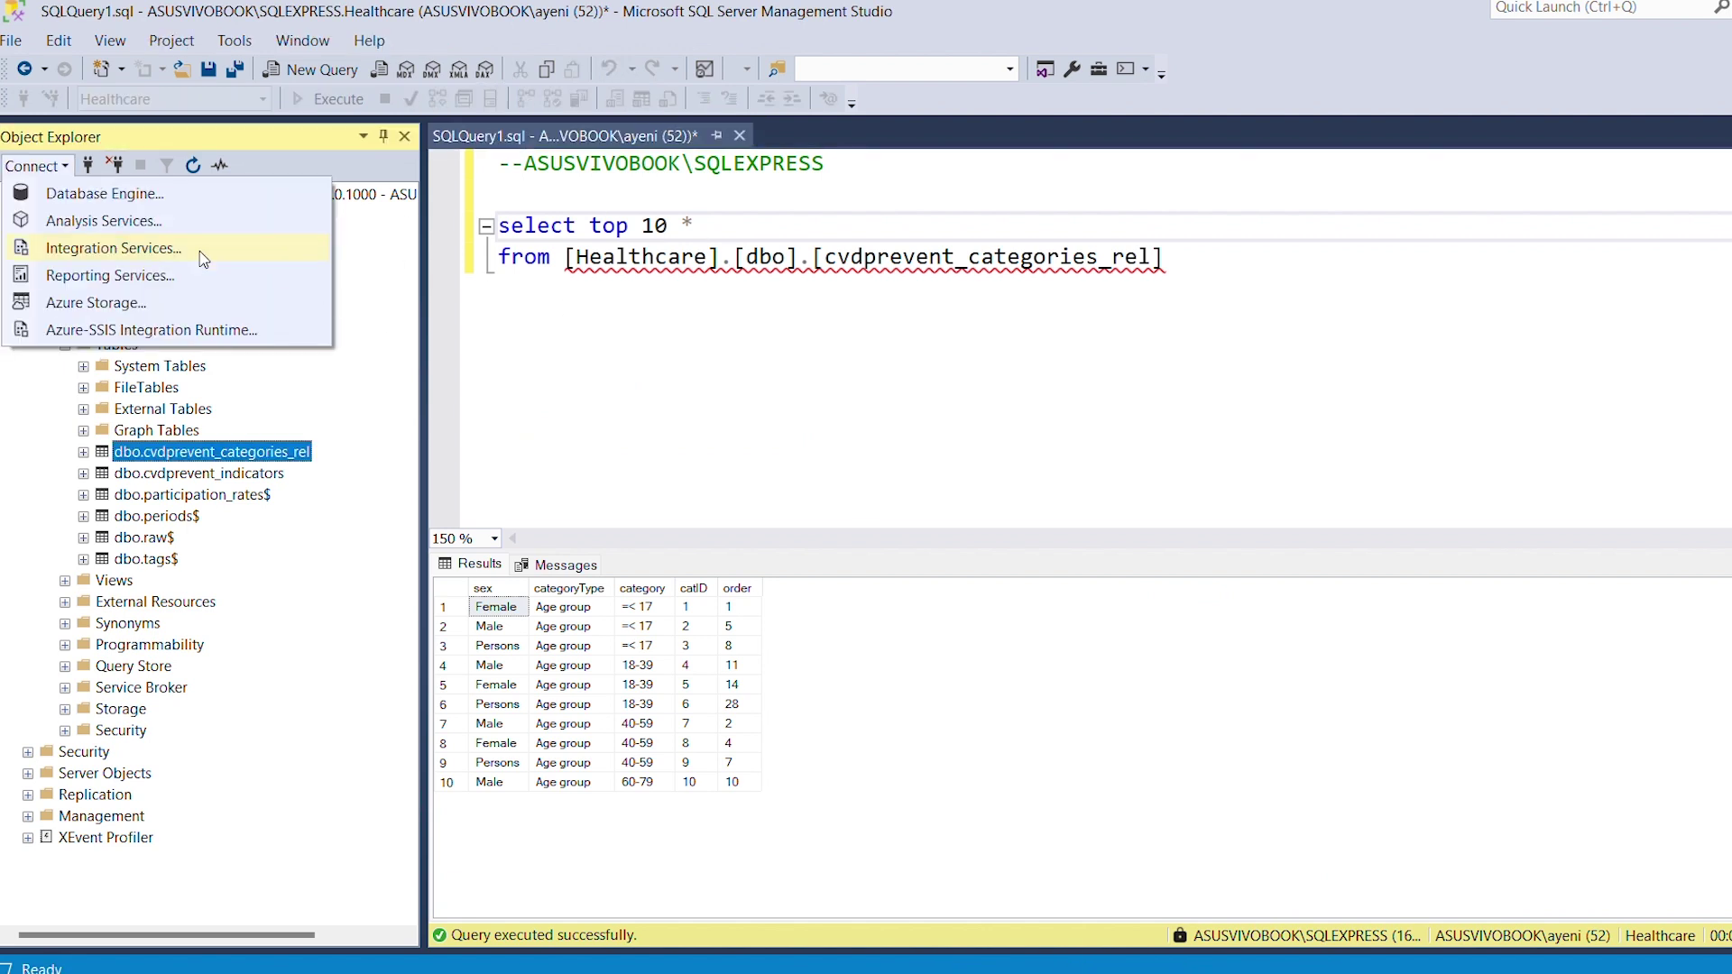
left_click(135, 189)
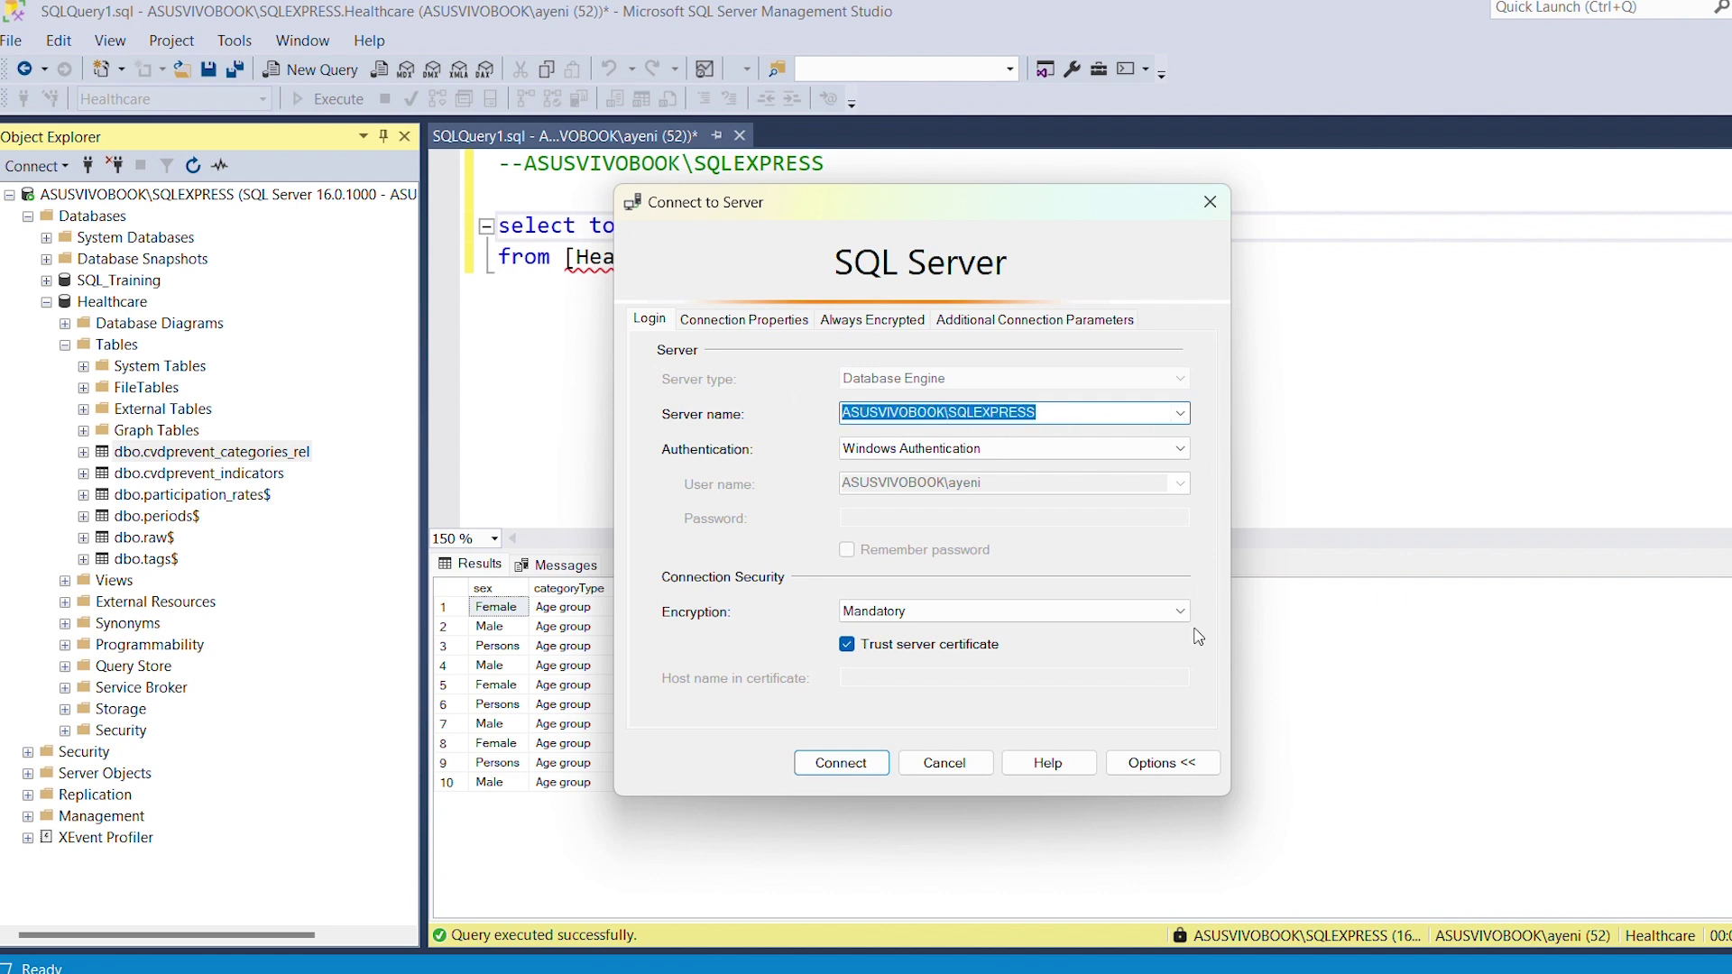
left_click(1210, 201)
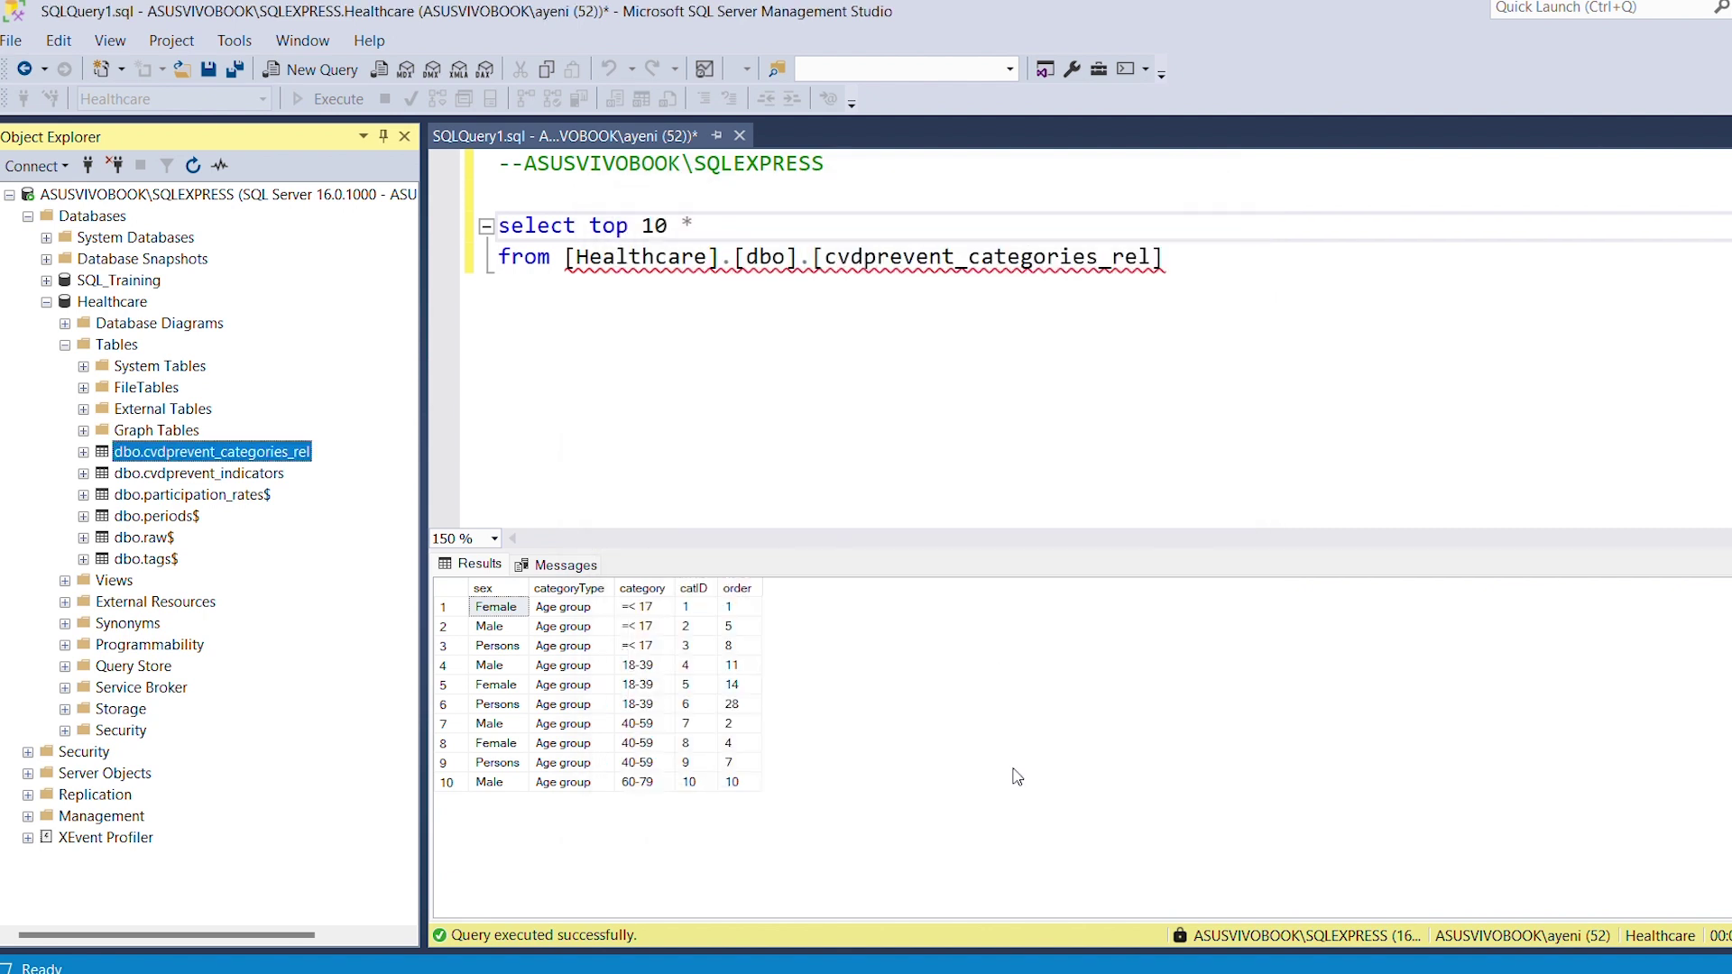
- Paste ASUSVIVOBOOK\SQLEXPRESS as the server in Excel's SQL Server database dialog
mouse_move(1223, 938)
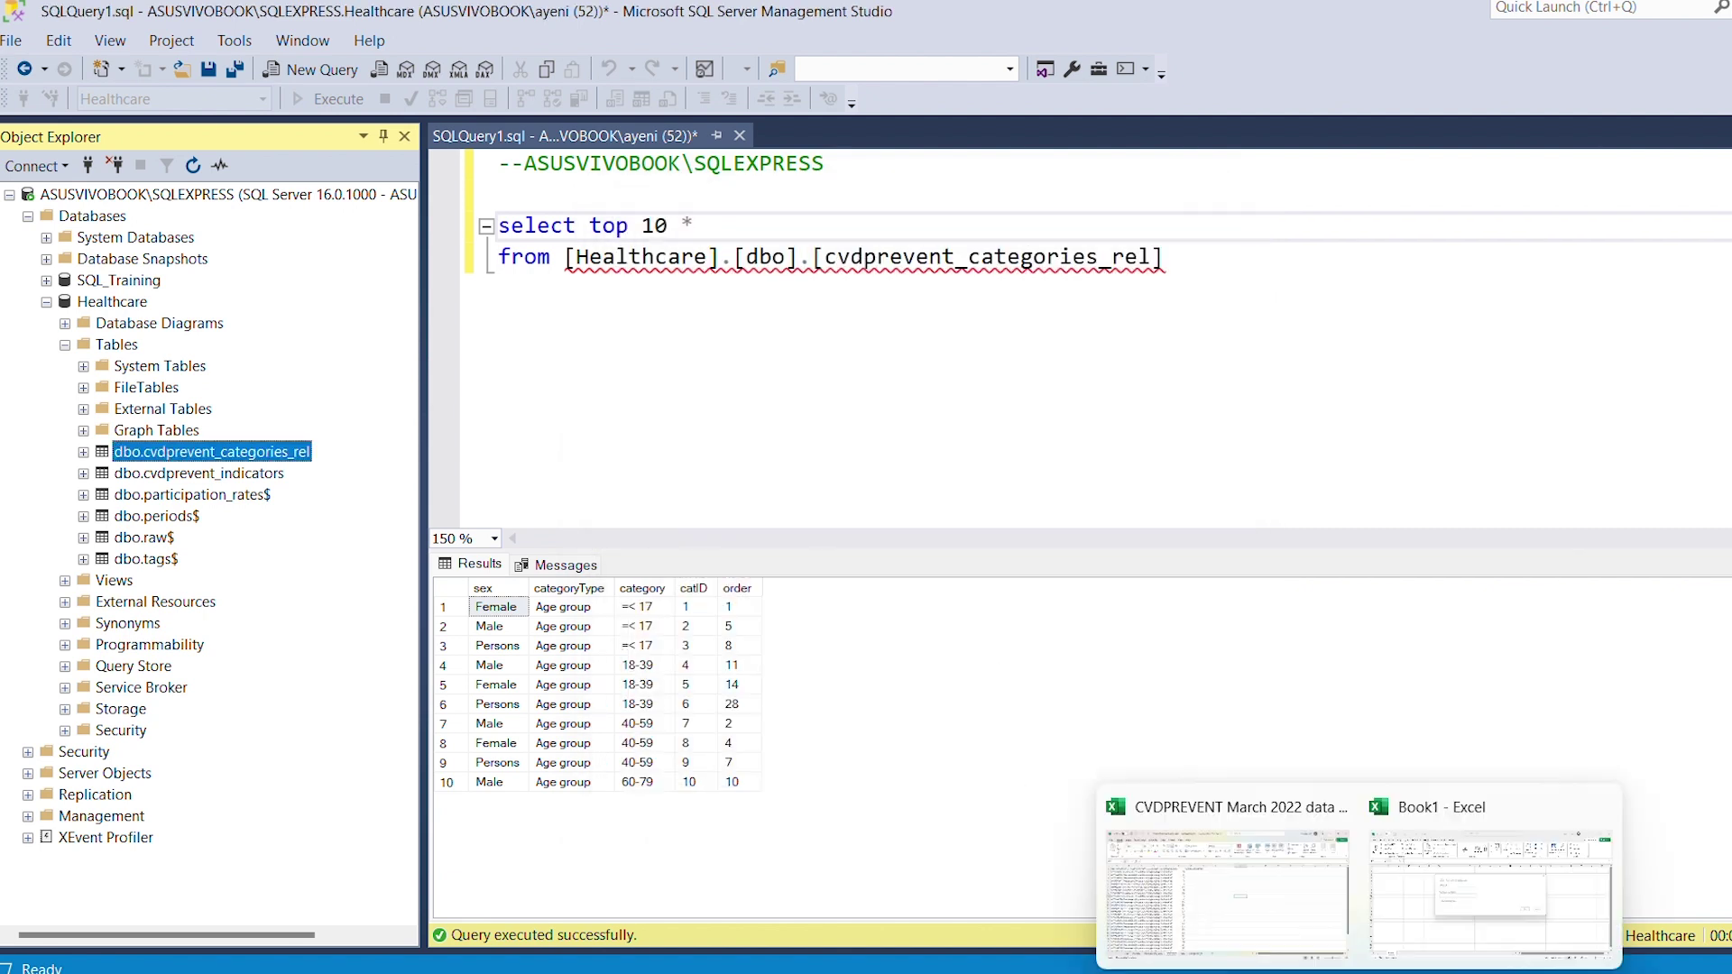
left_click(1457, 930)
left_click(647, 434)
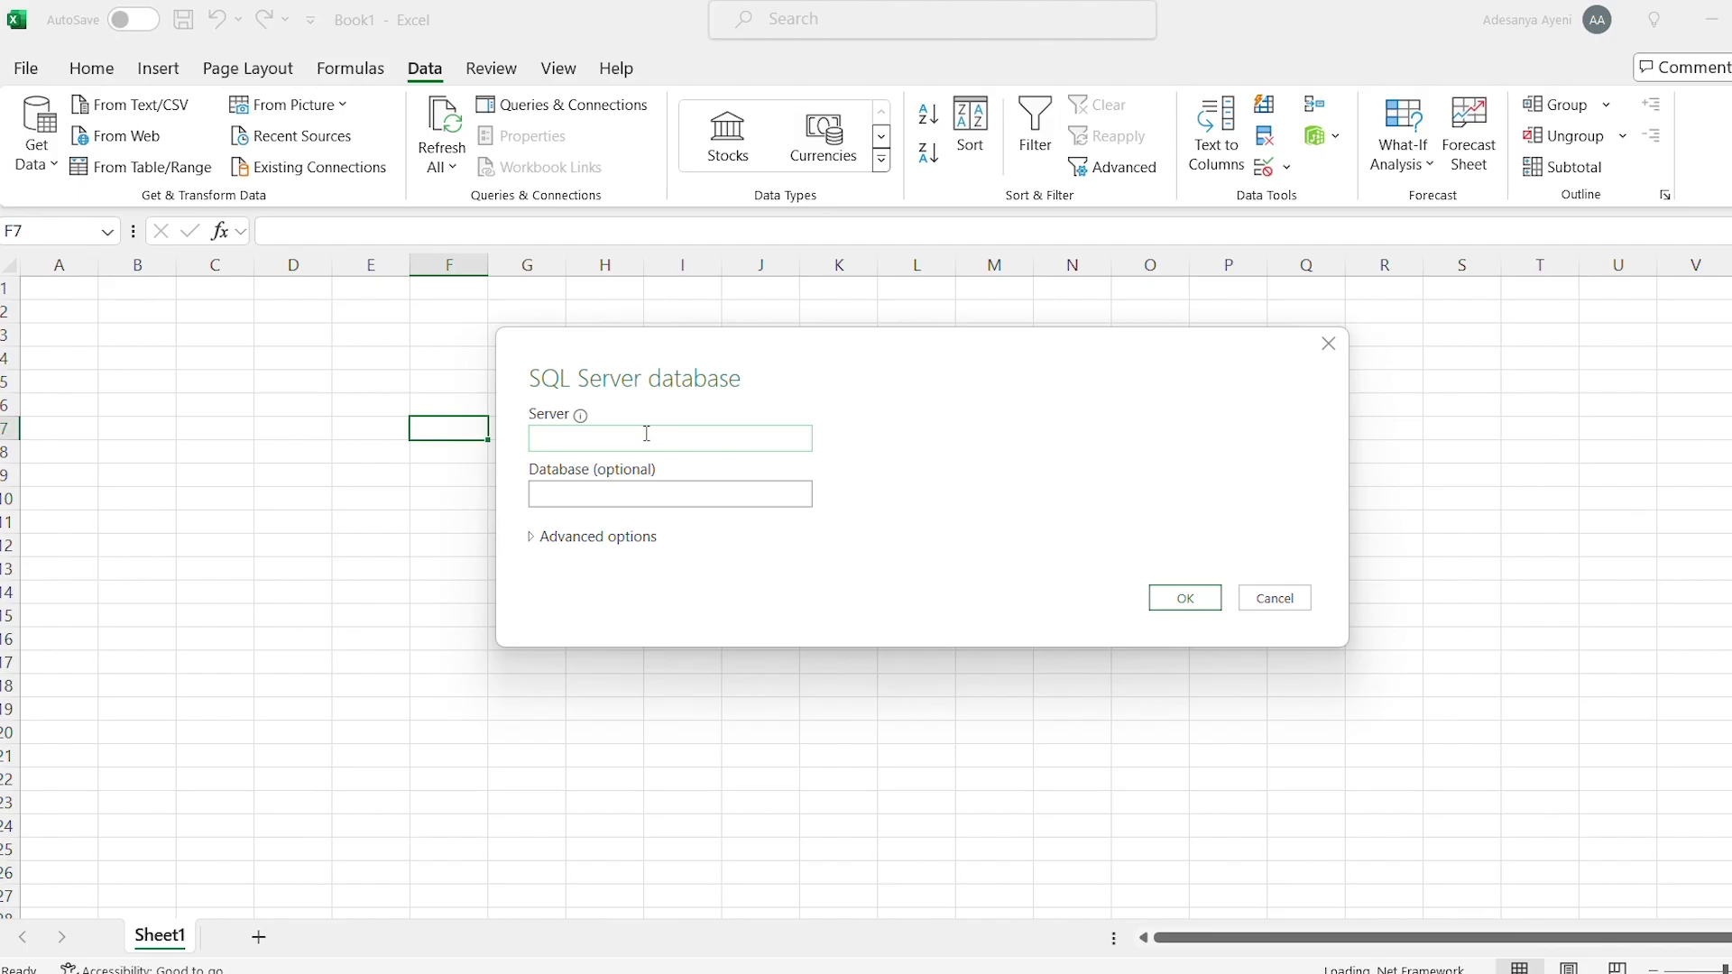
type("ASUSVIVOBOOK\\SQLEXPRESS")
left_click(619, 491)
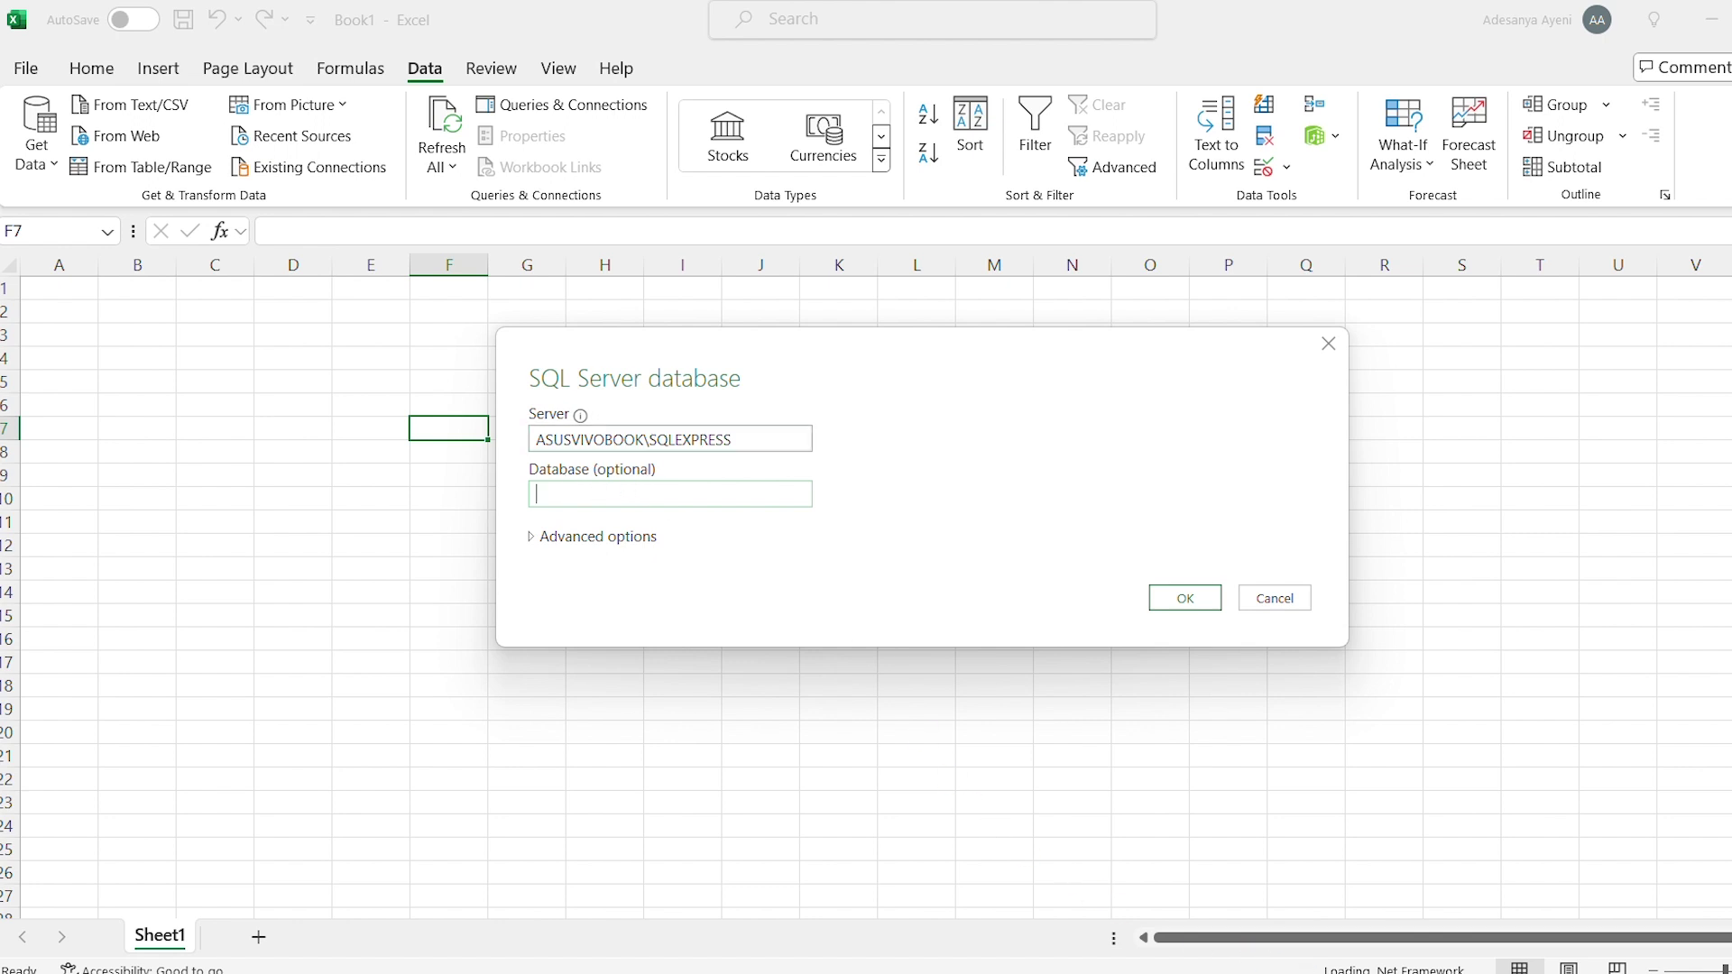
- Enter Healthcare as the database and expand the Advanced options
mouse_move(1358, 972)
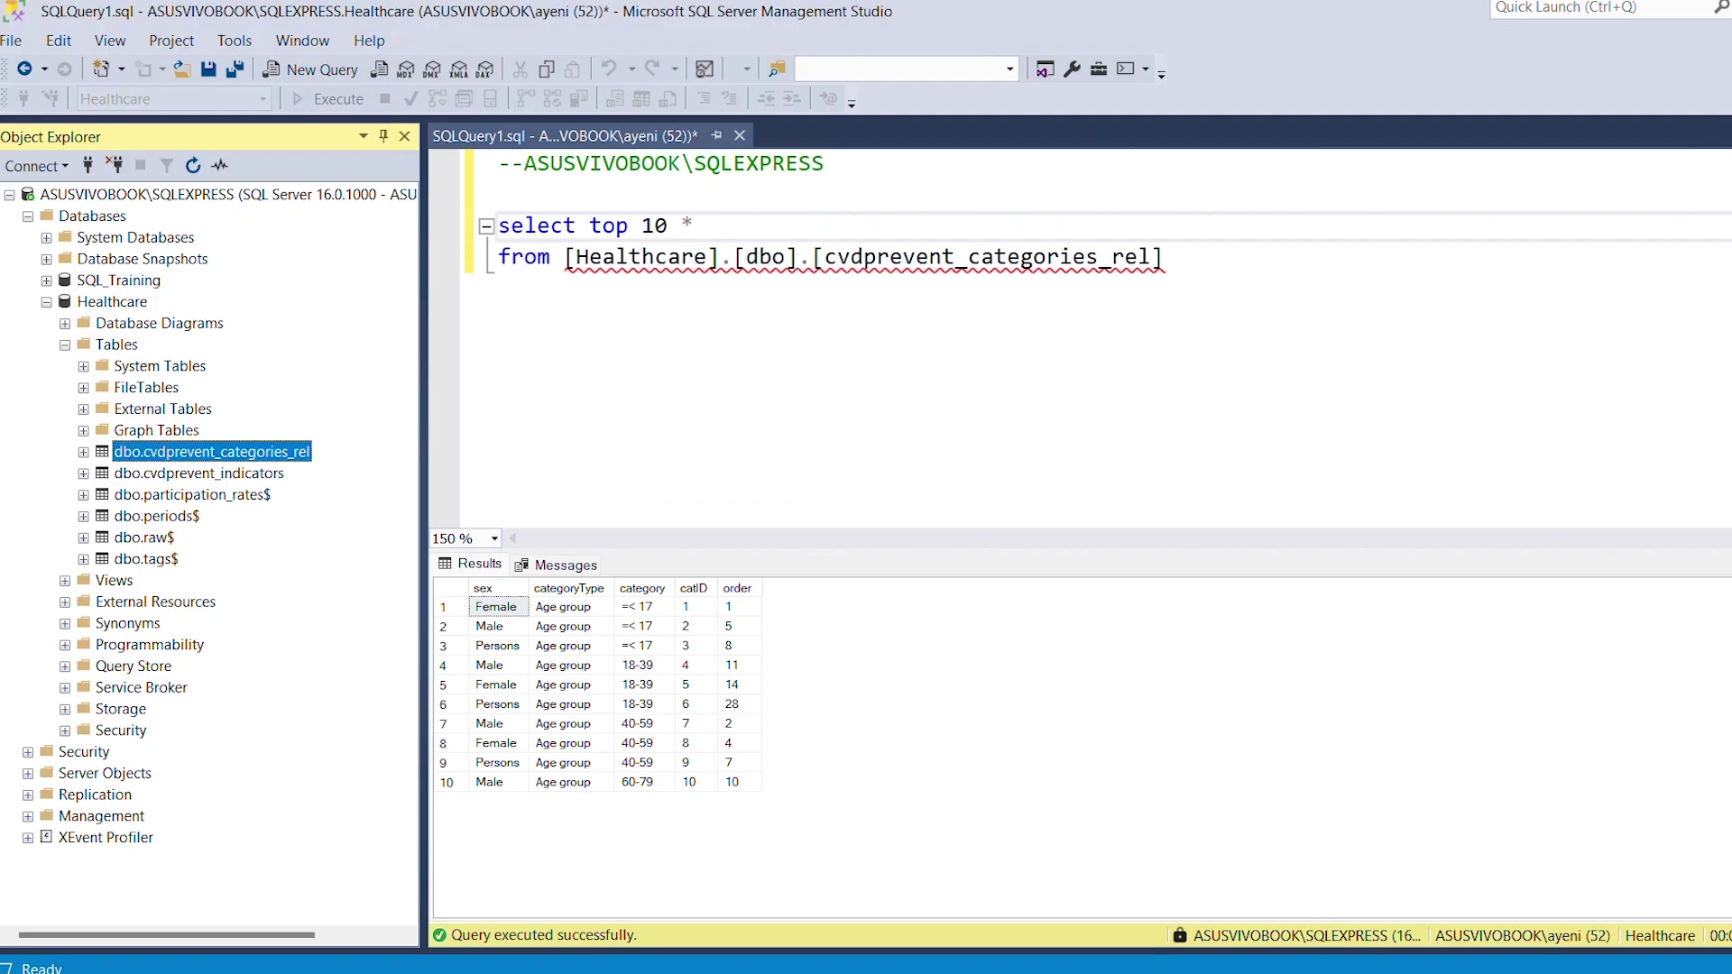
mouse_move(1362, 970)
left_click(1403, 925)
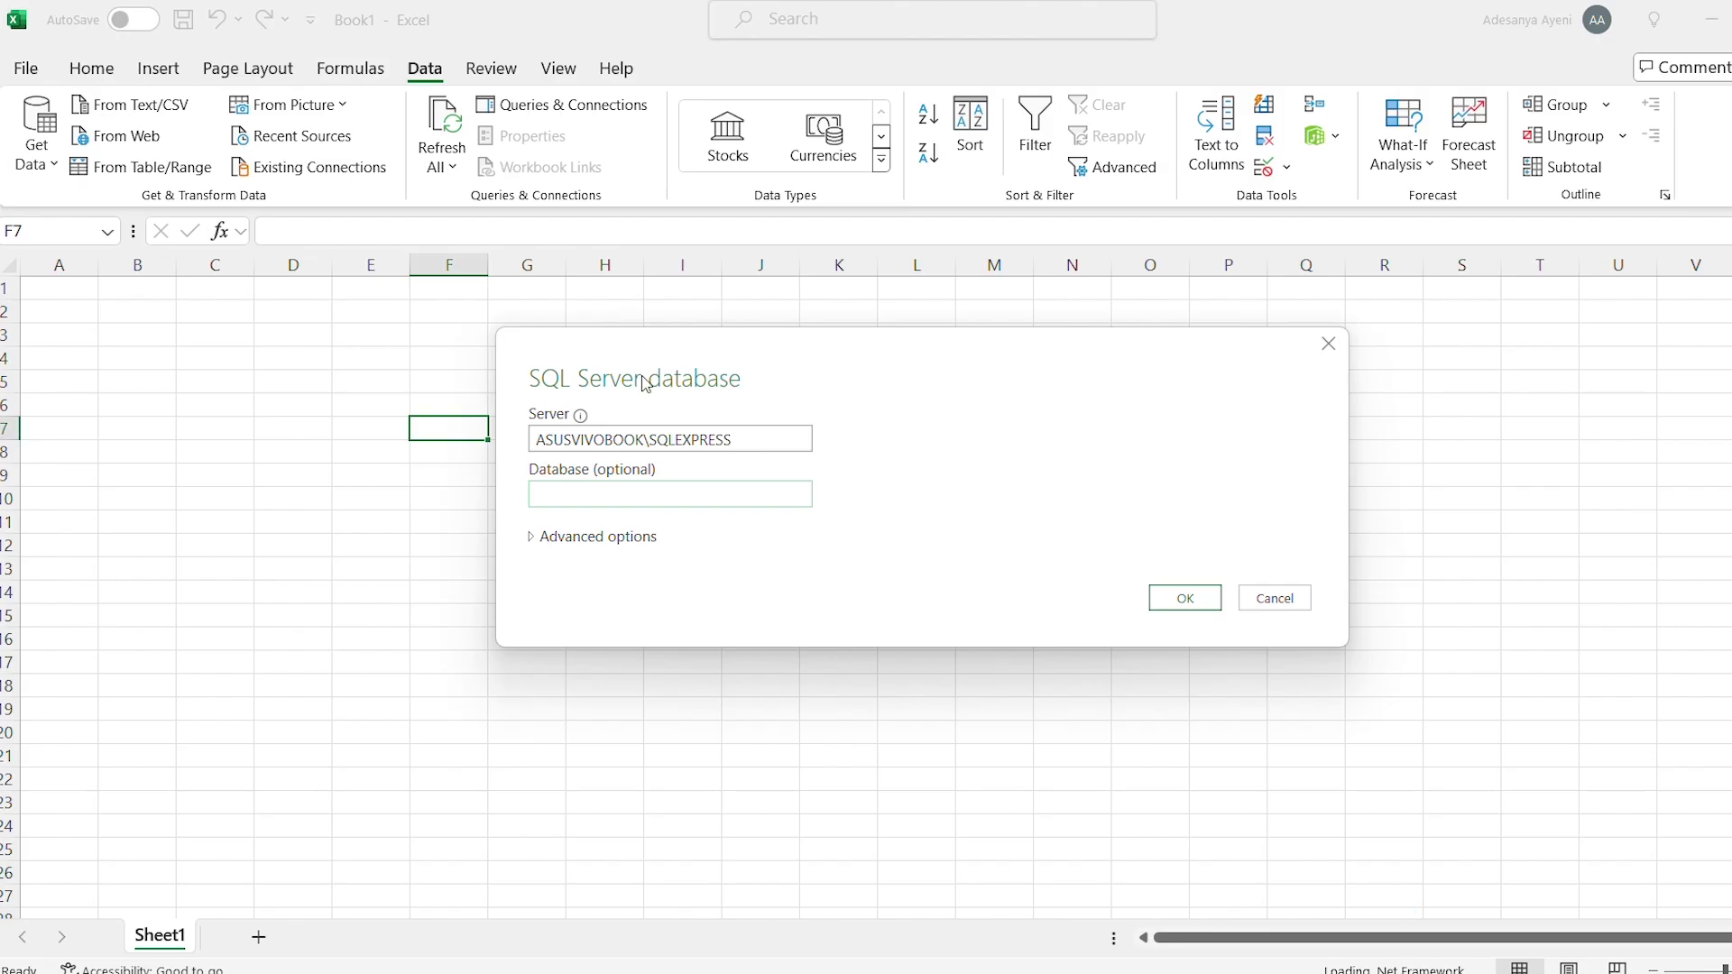
left_click(574, 494)
type("Healthcare")
left_click(534, 539)
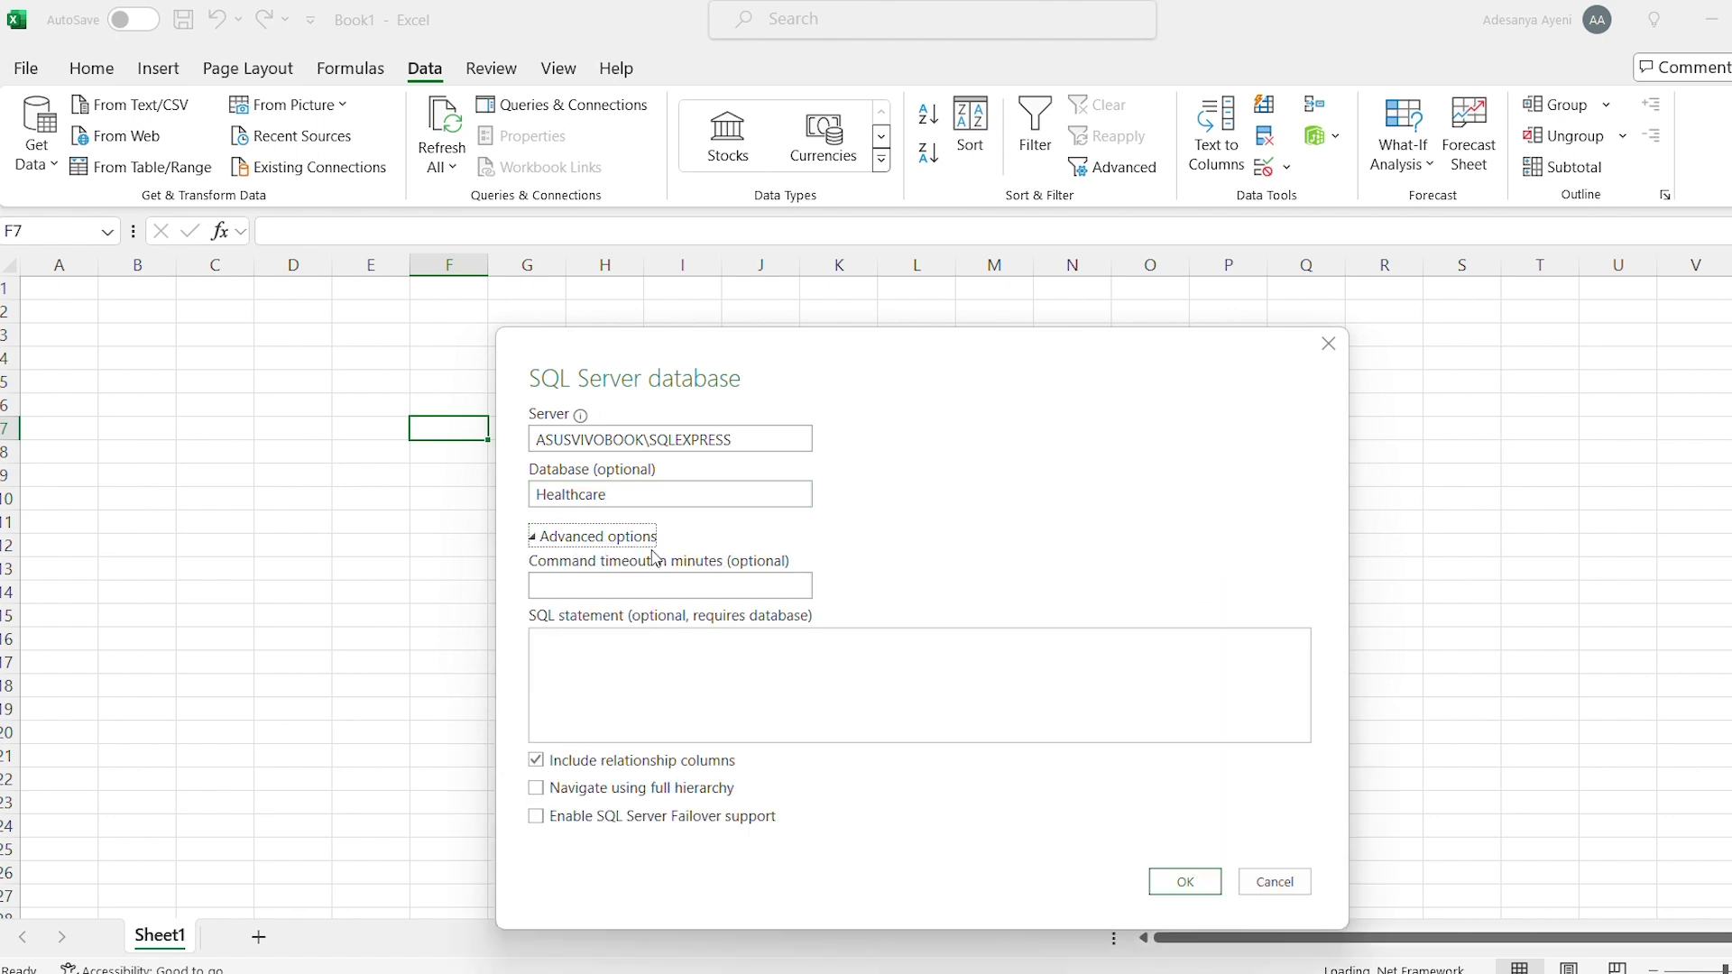
mouse_move(1299, 971)
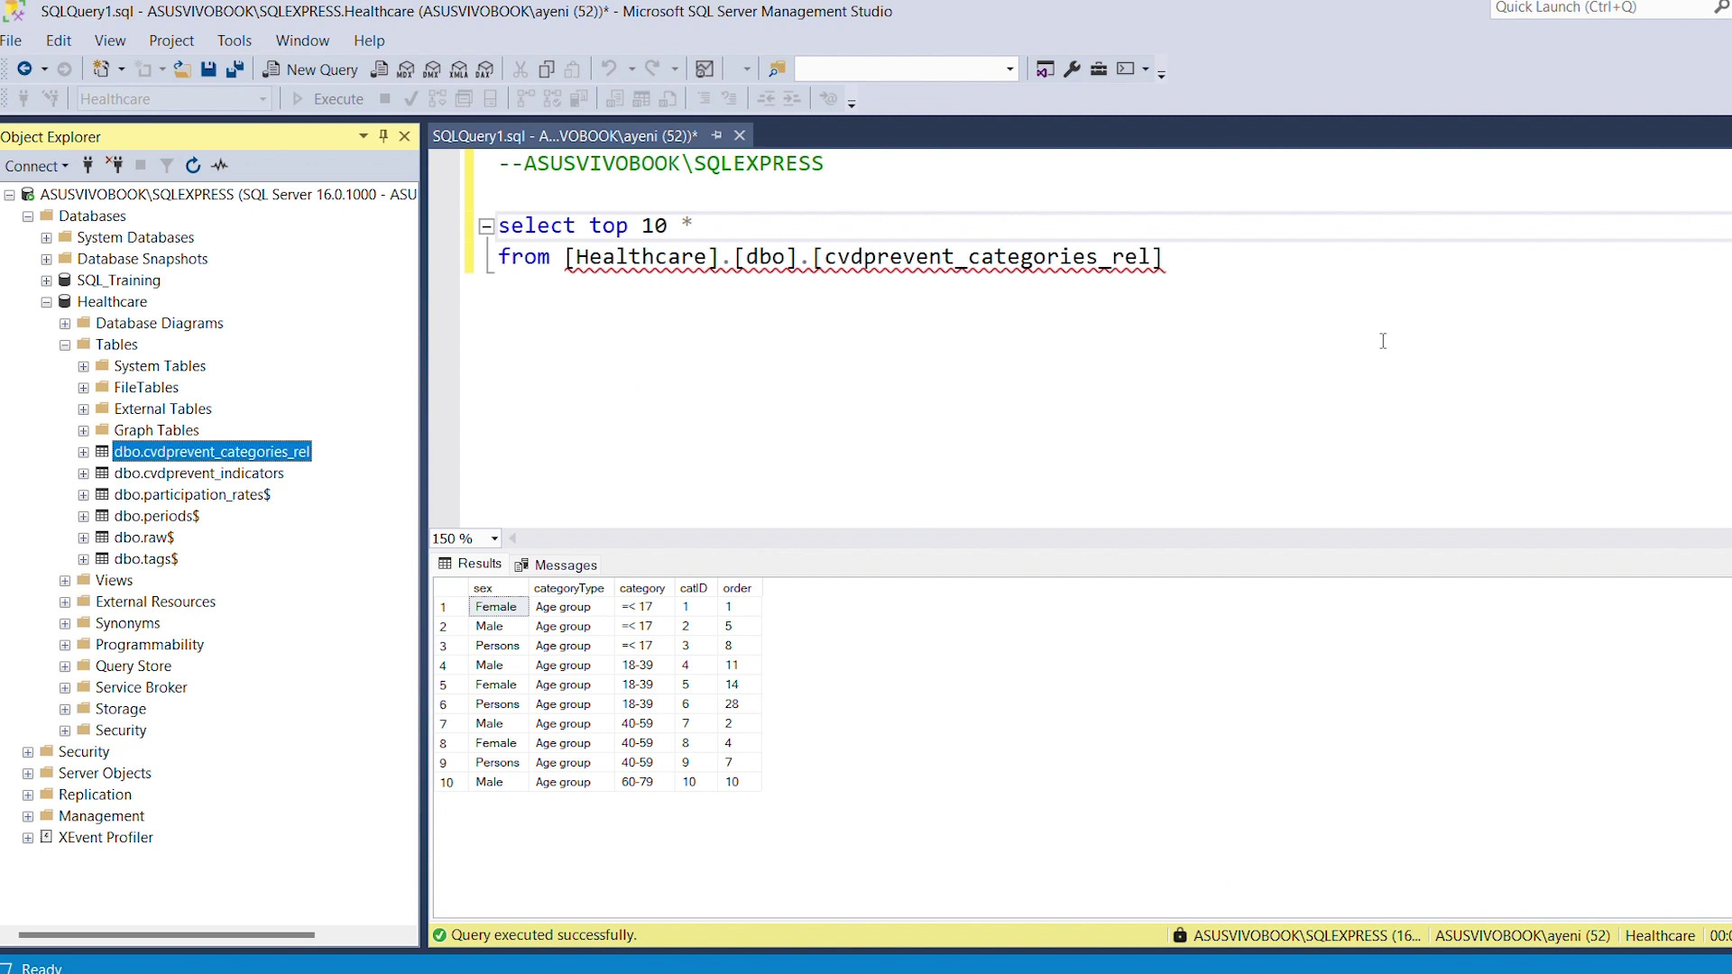
- Copy the select top 10 query from SSMS into the SQL statement box and preview the rows
left_click_drag(1172, 259, 451, 231)
key("ctrl+c")
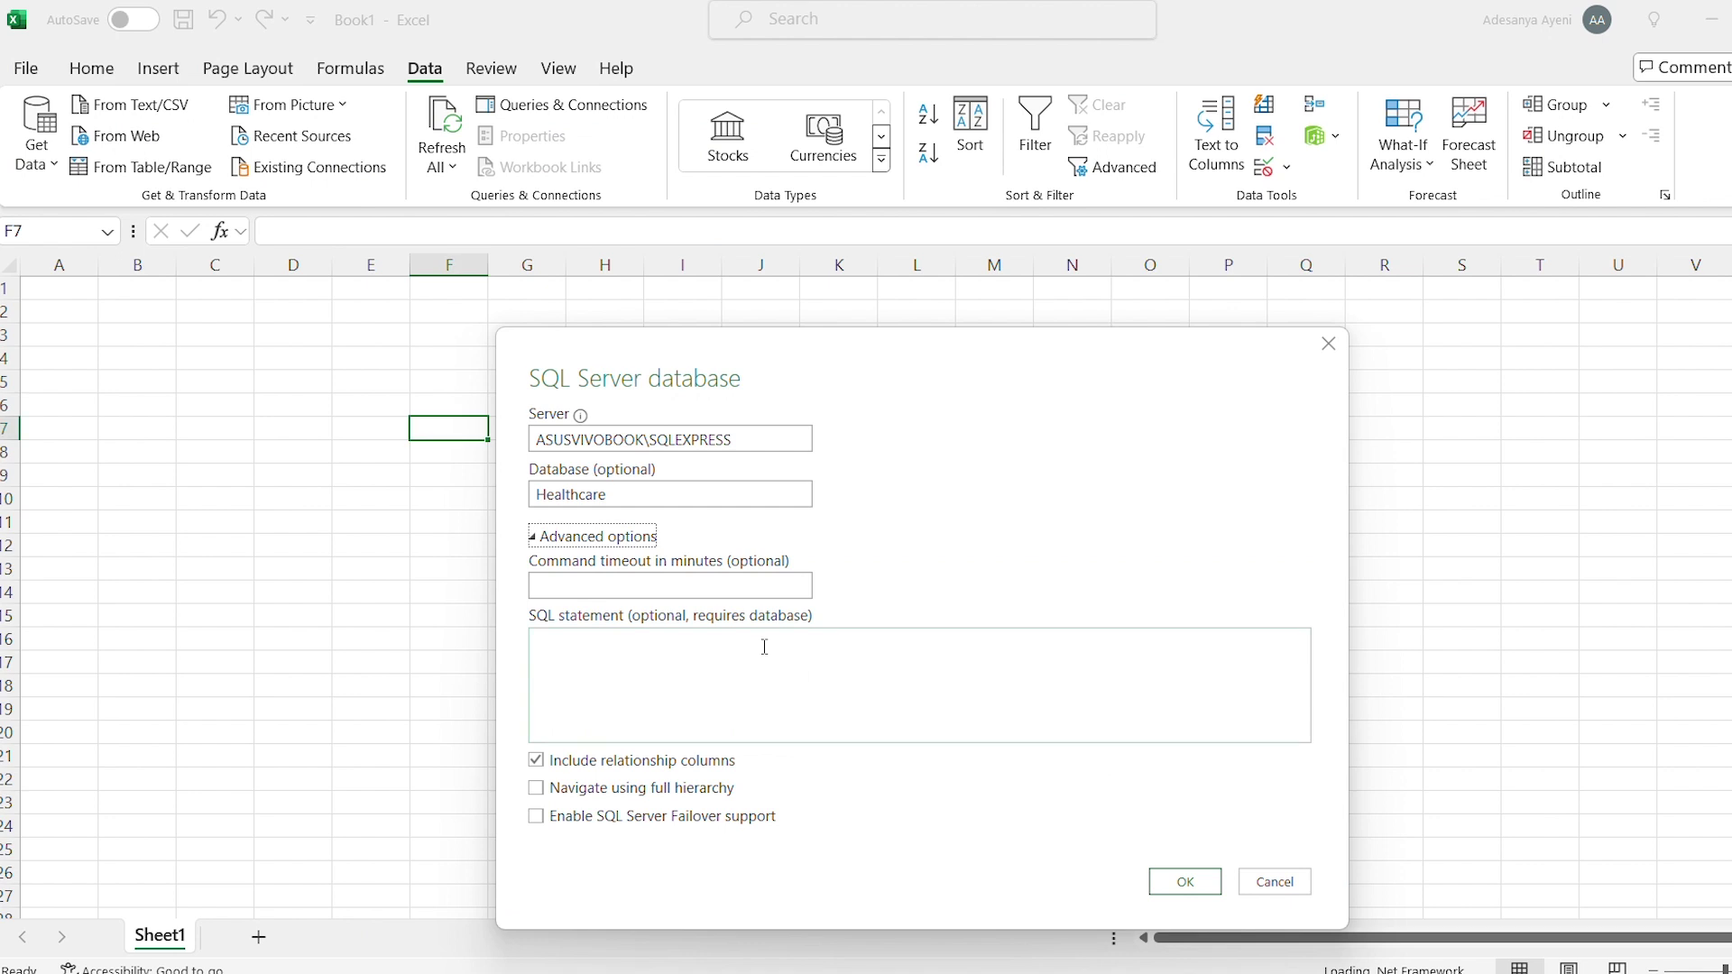
left_click(1455, 913)
left_click(674, 700)
key("ctrl+v")
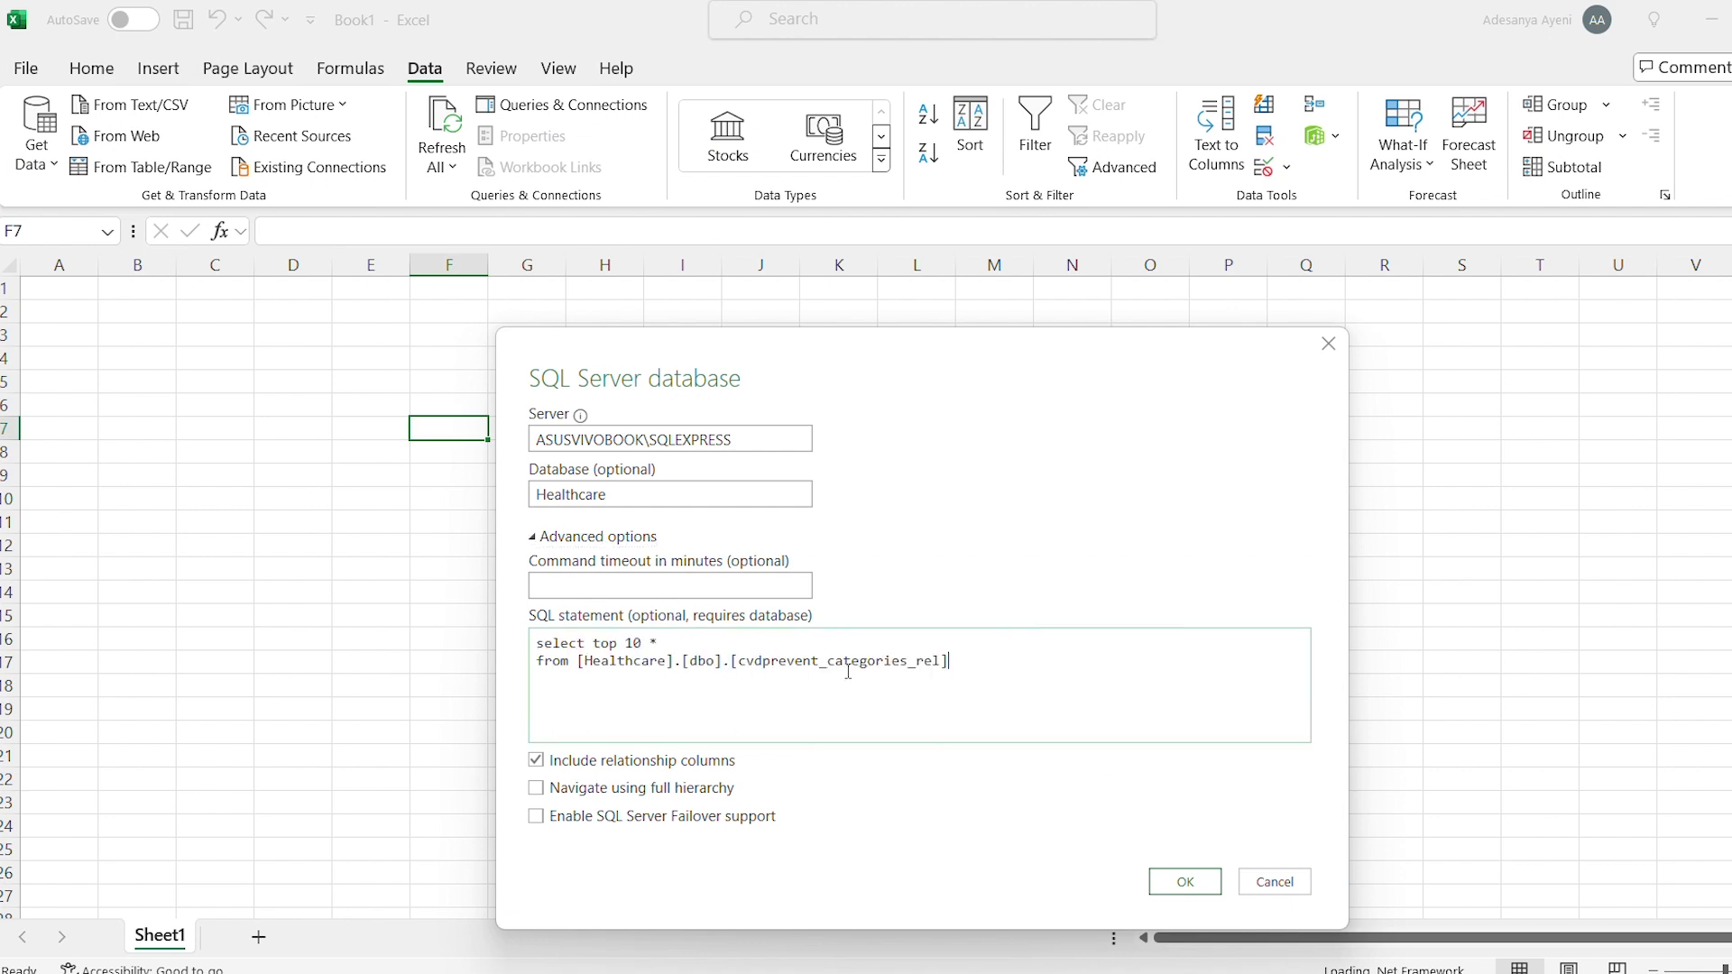
left_click(1184, 883)
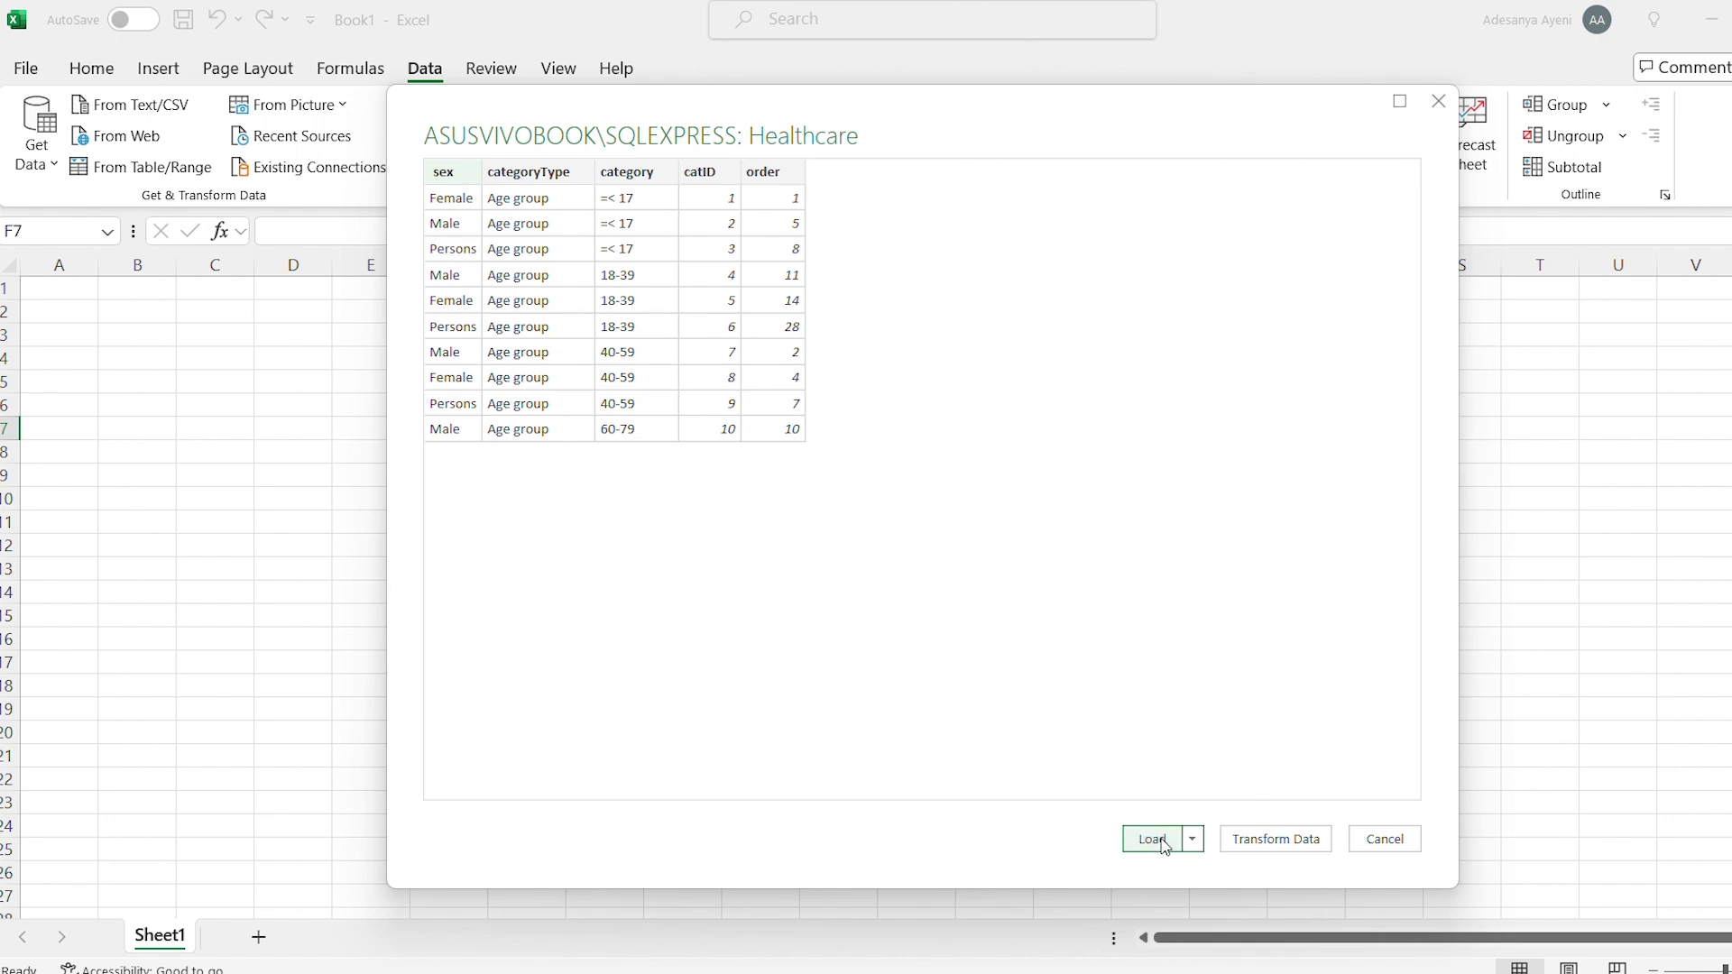
- Load the ten rows to a new Query1 sheet and review the Queries and Connections lists
left_click(1163, 841)
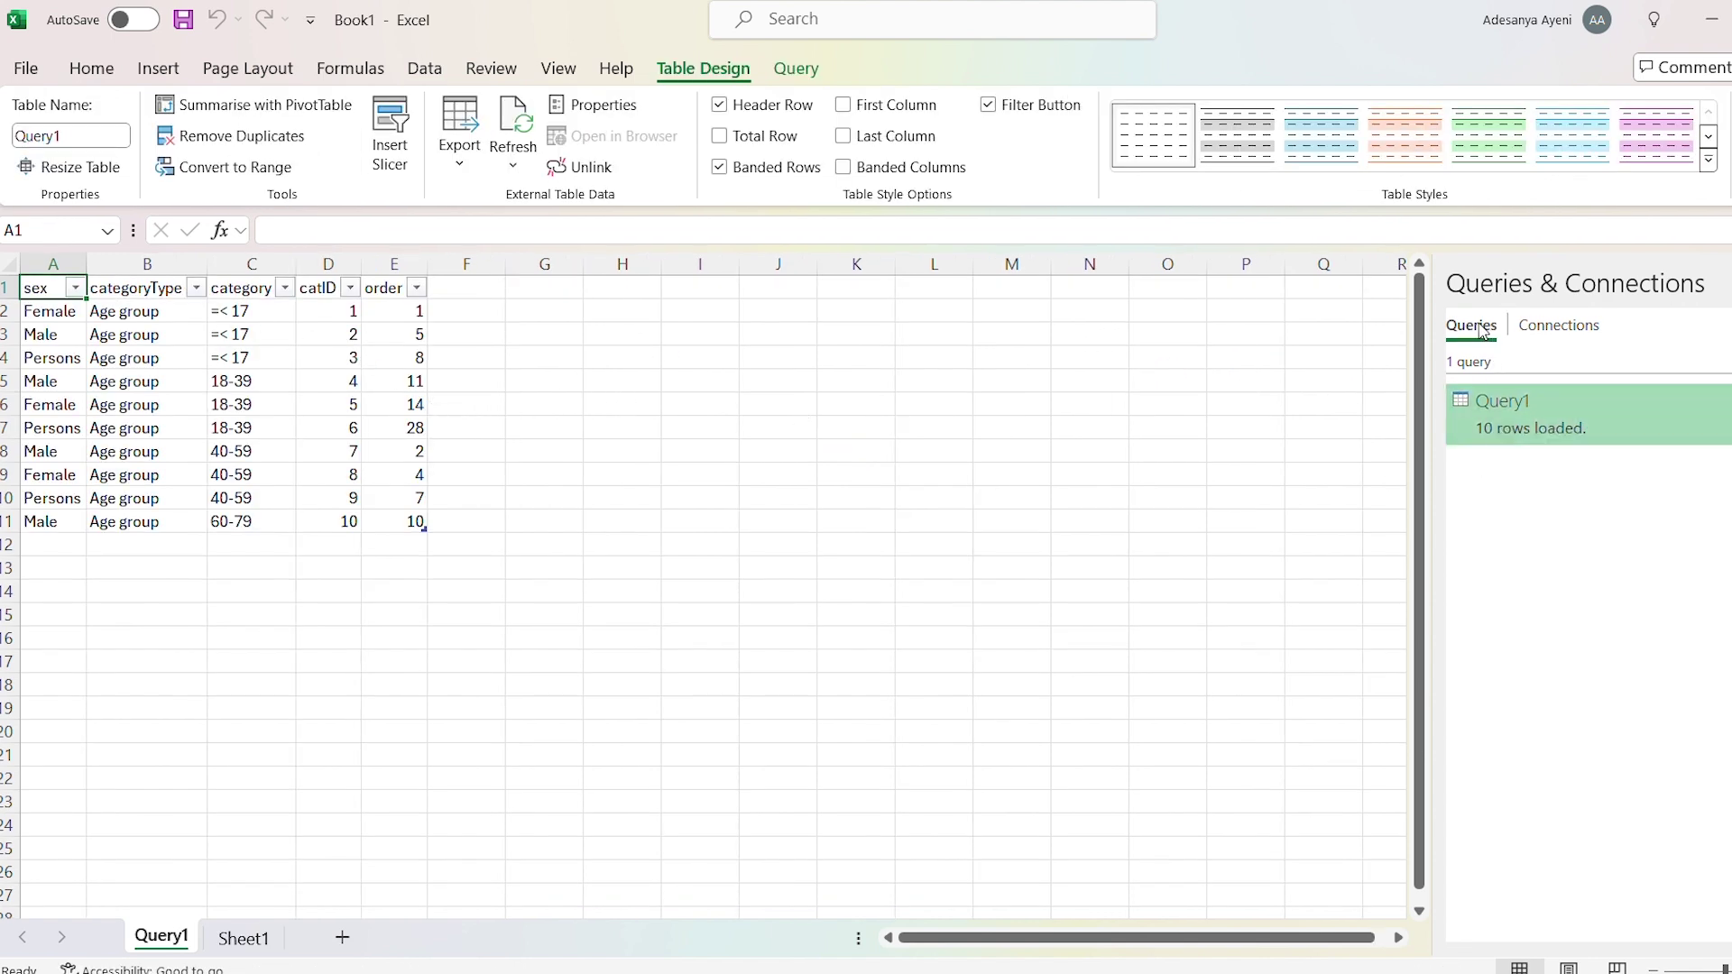
left_click(1554, 327)
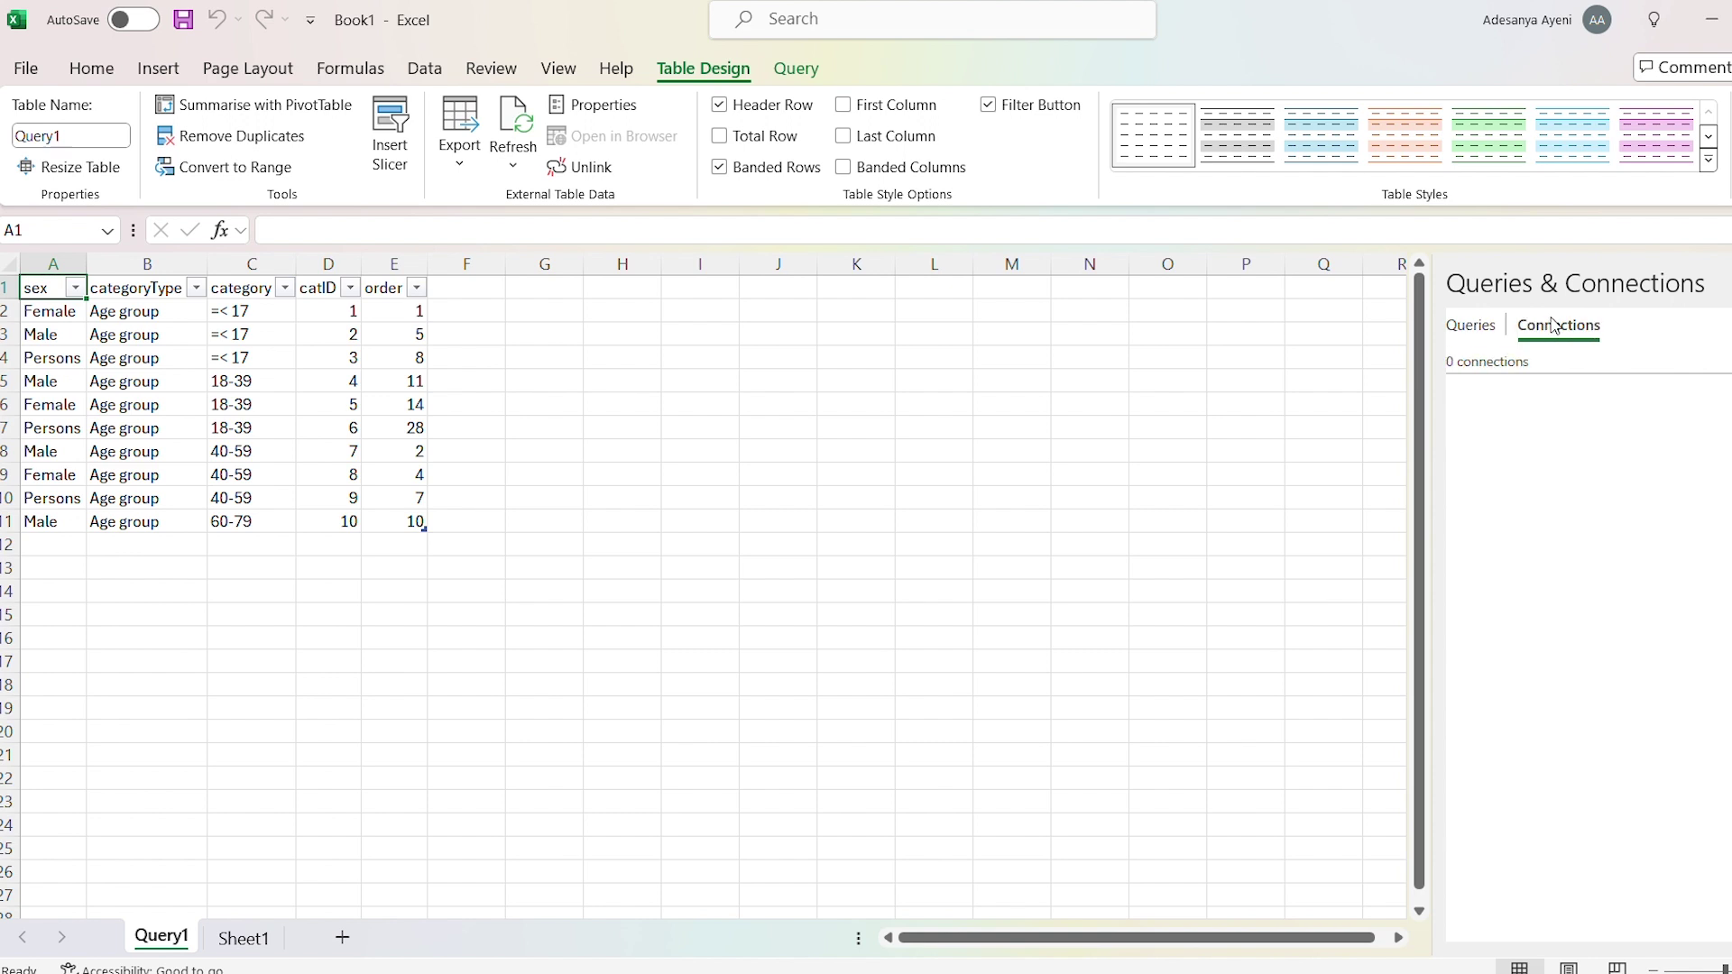
left_click(1470, 329)
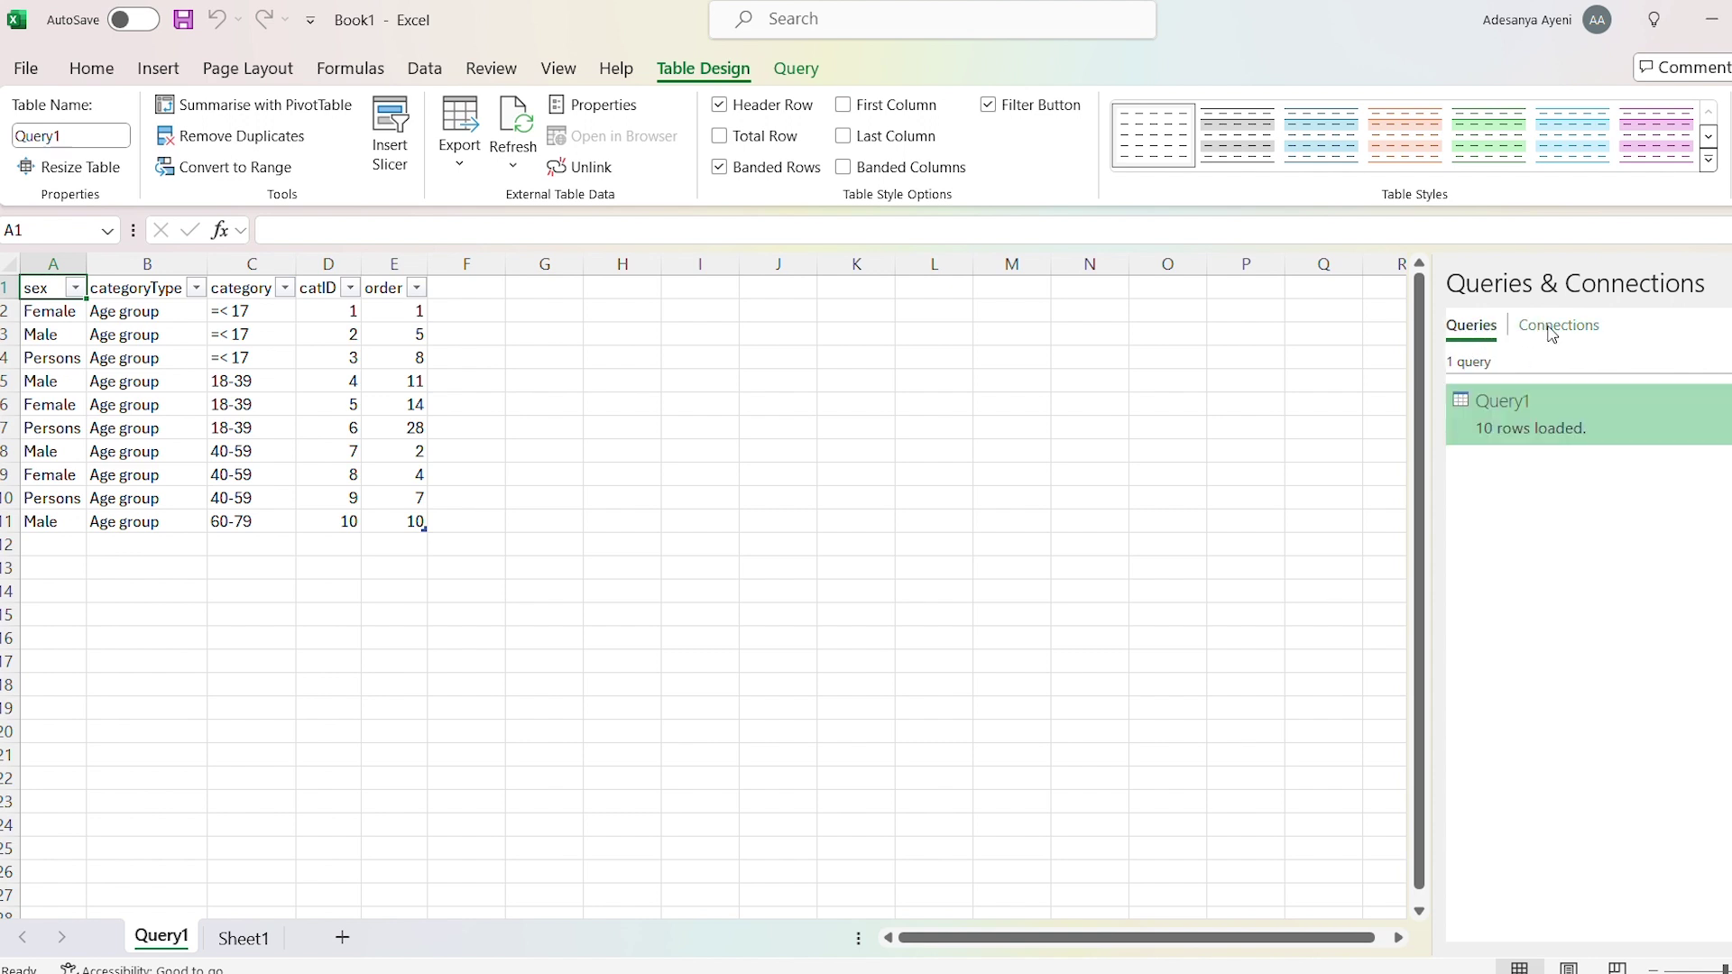
left_click(1550, 327)
left_click(1472, 327)
left_click(1545, 327)
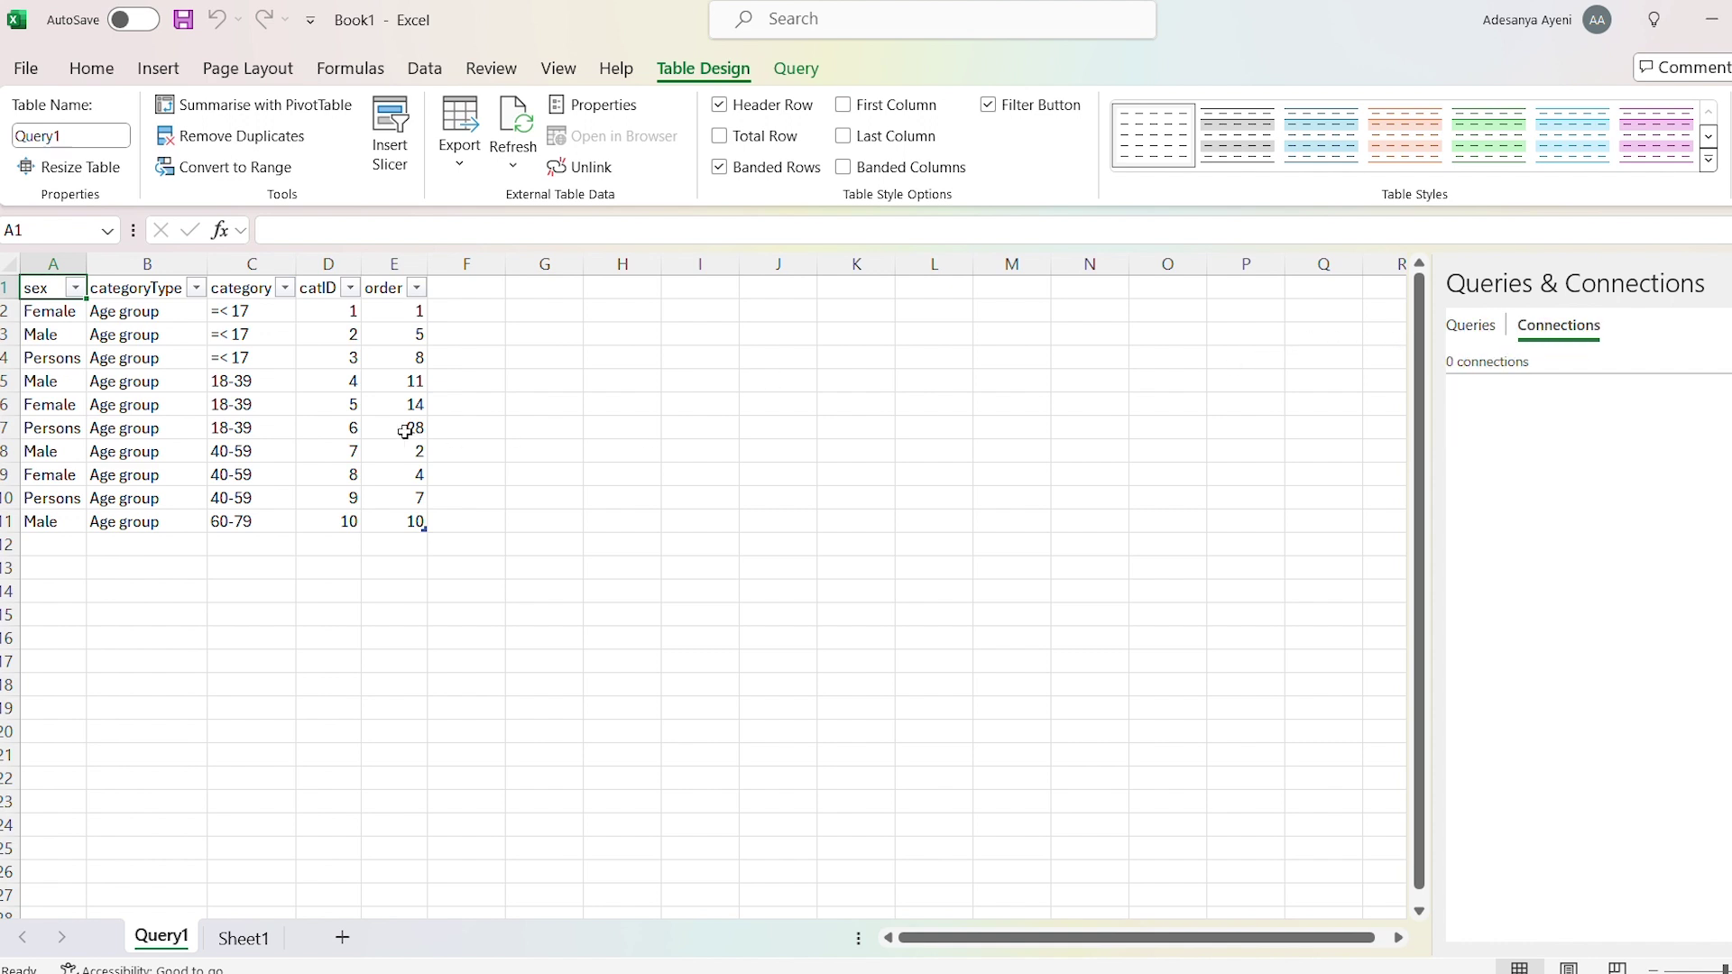
- From cell H2, open Existing Connections and browse for more connection files
left_click(593, 314)
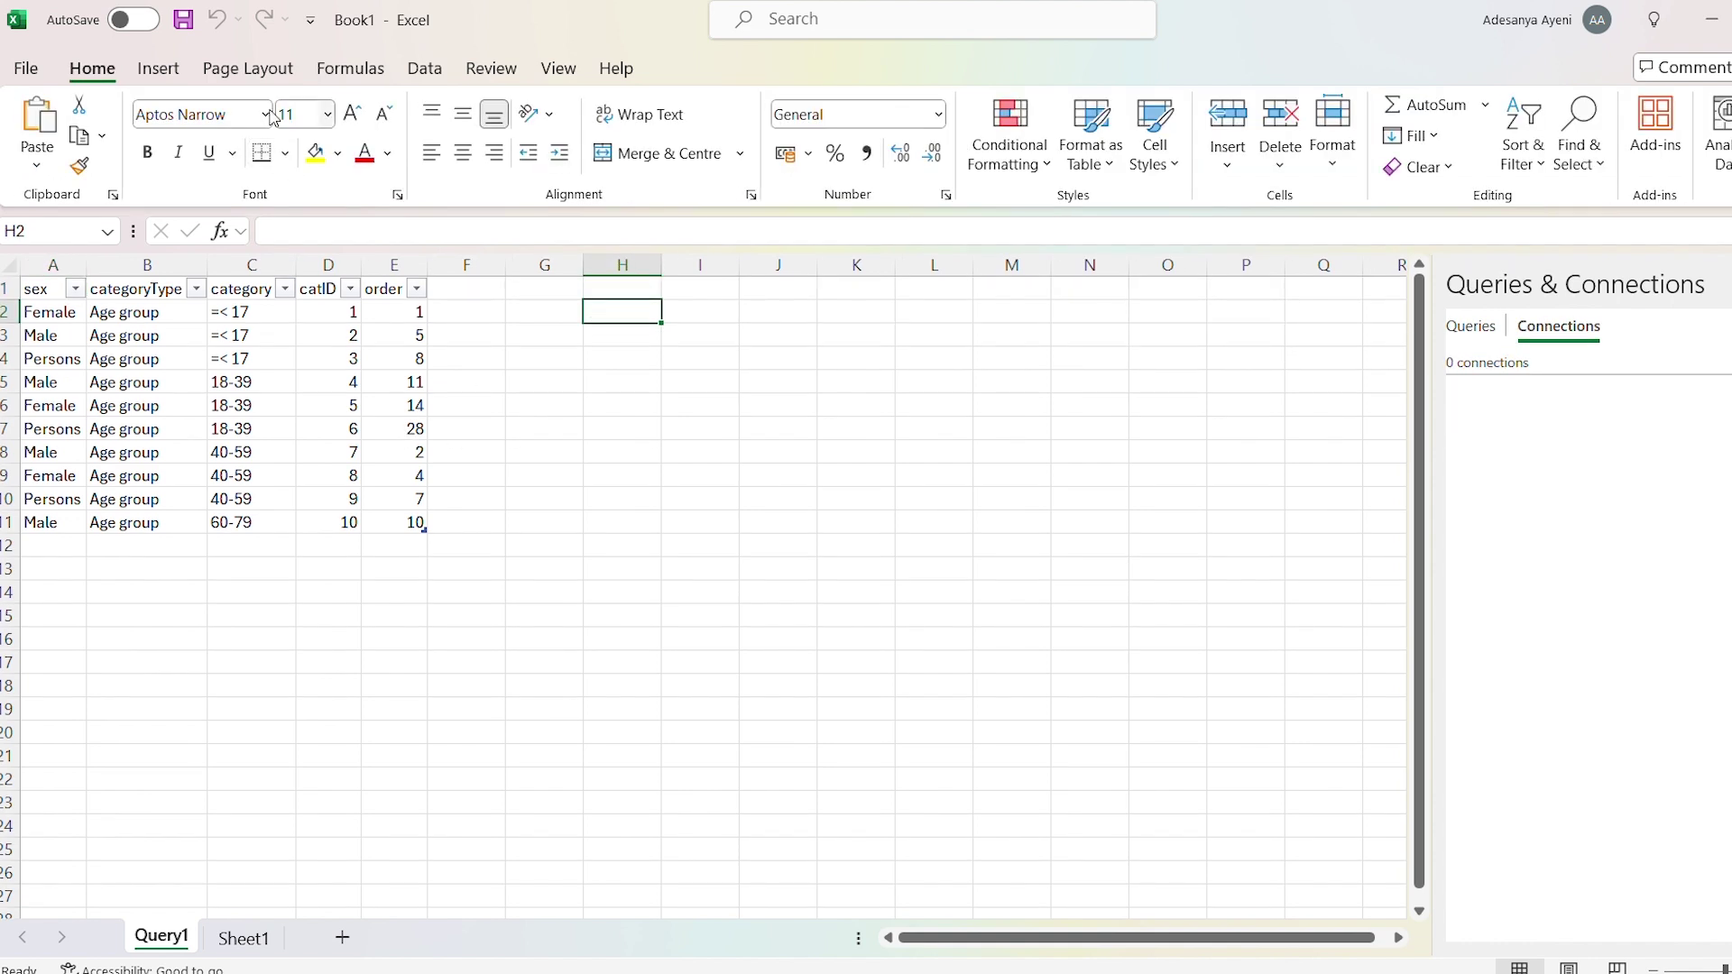
left_click(426, 73)
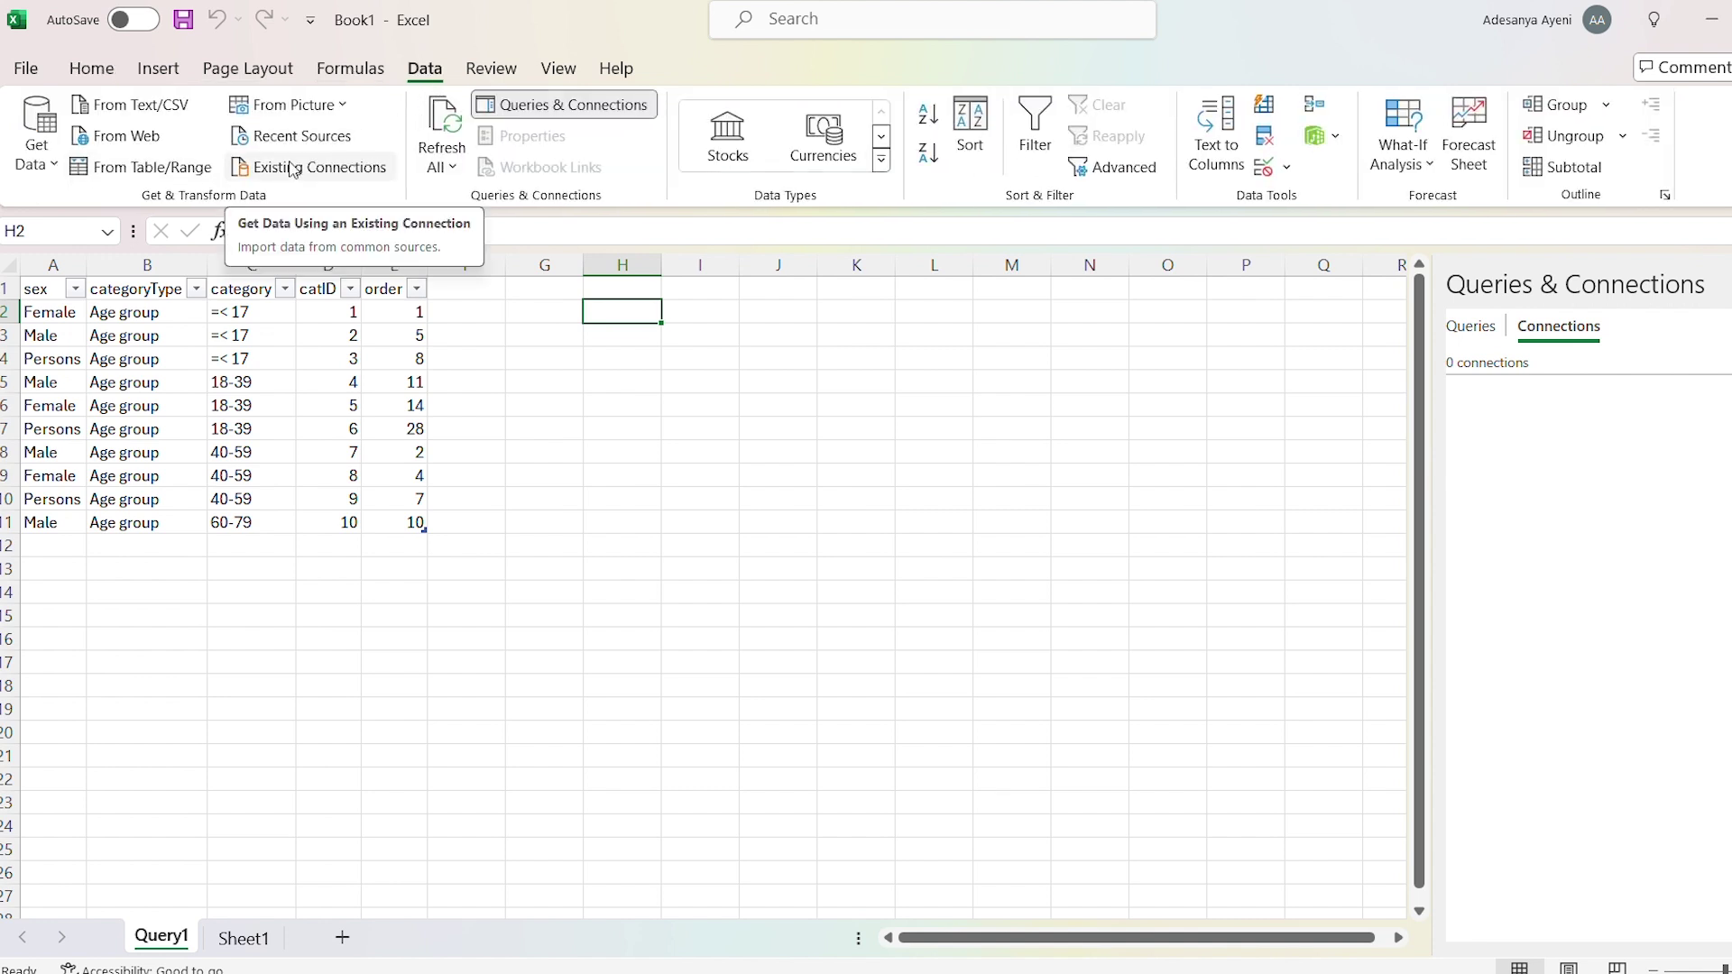
left_click(336, 171)
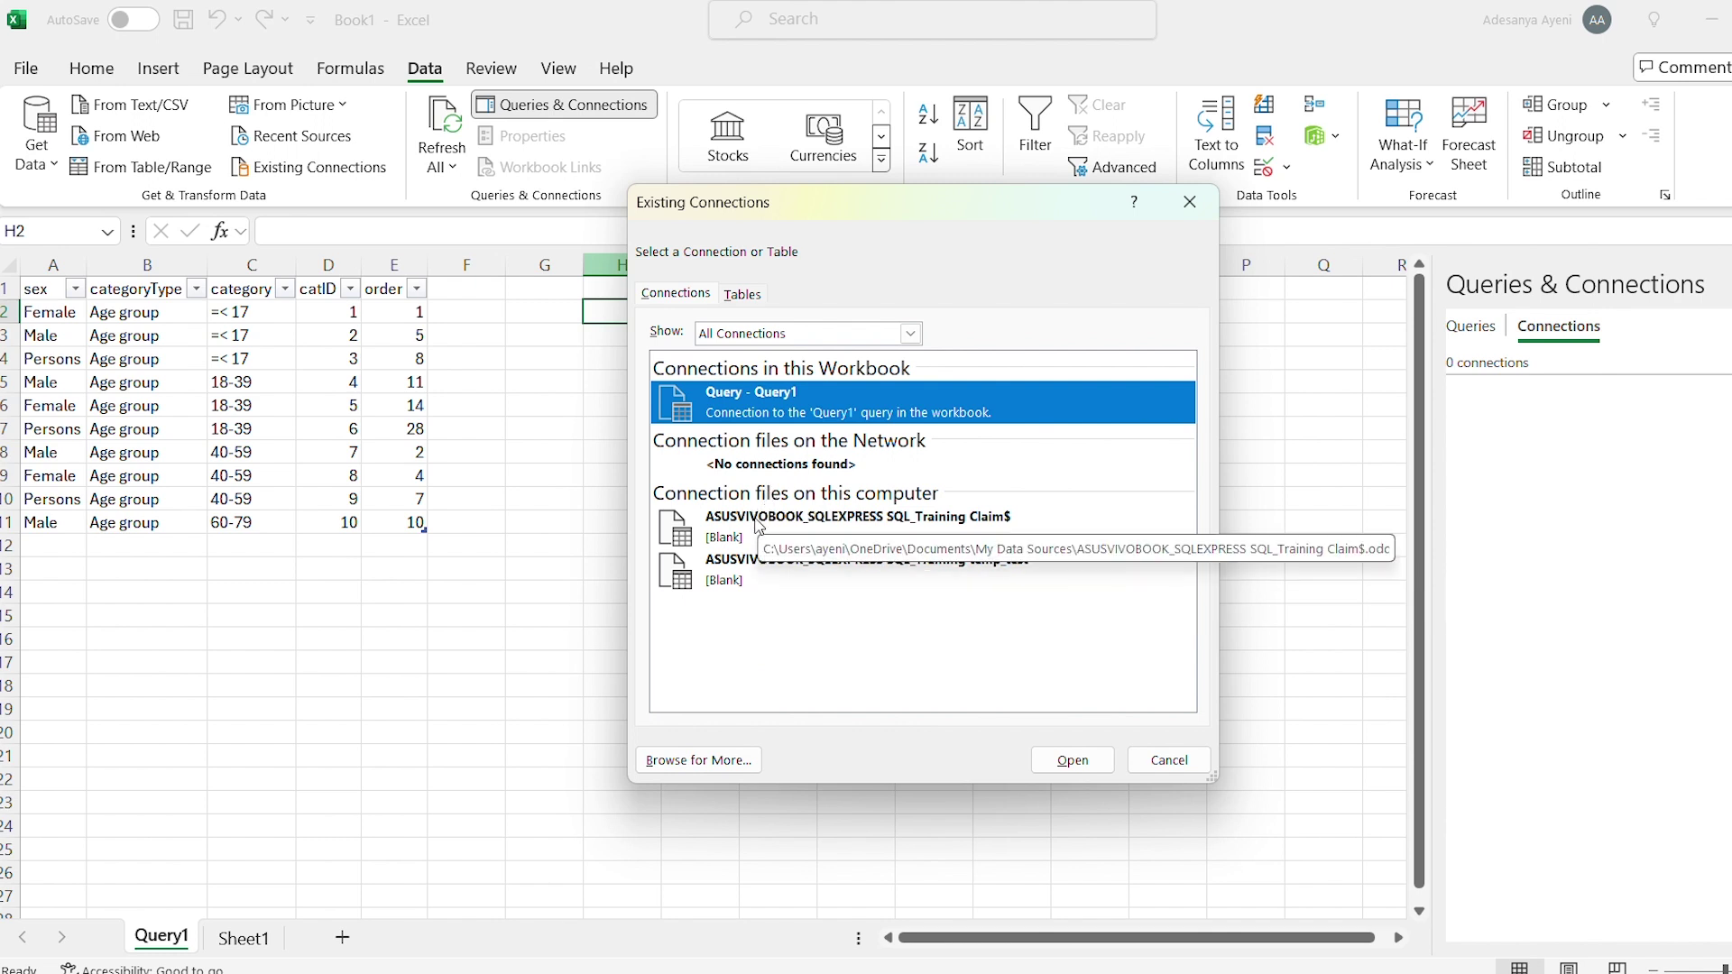
left_click(705, 767)
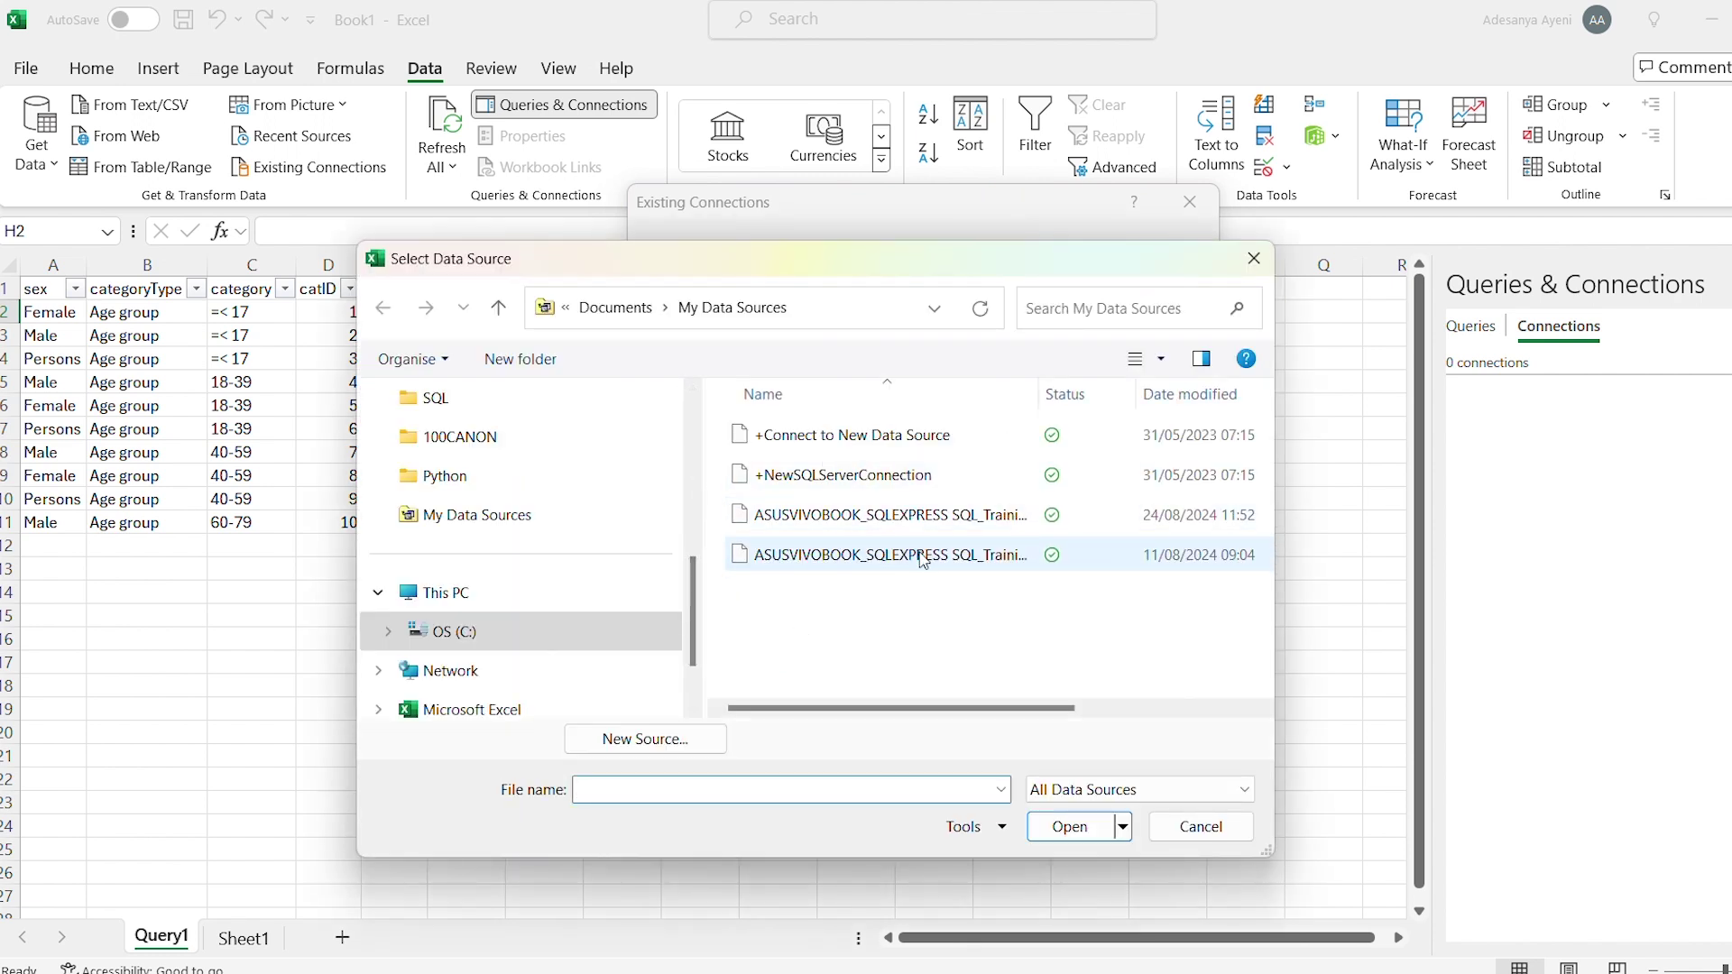
- Start a new Data Connection Wizard for Microsoft SQL Server via +Connect to New Data Source
left_click(873, 437)
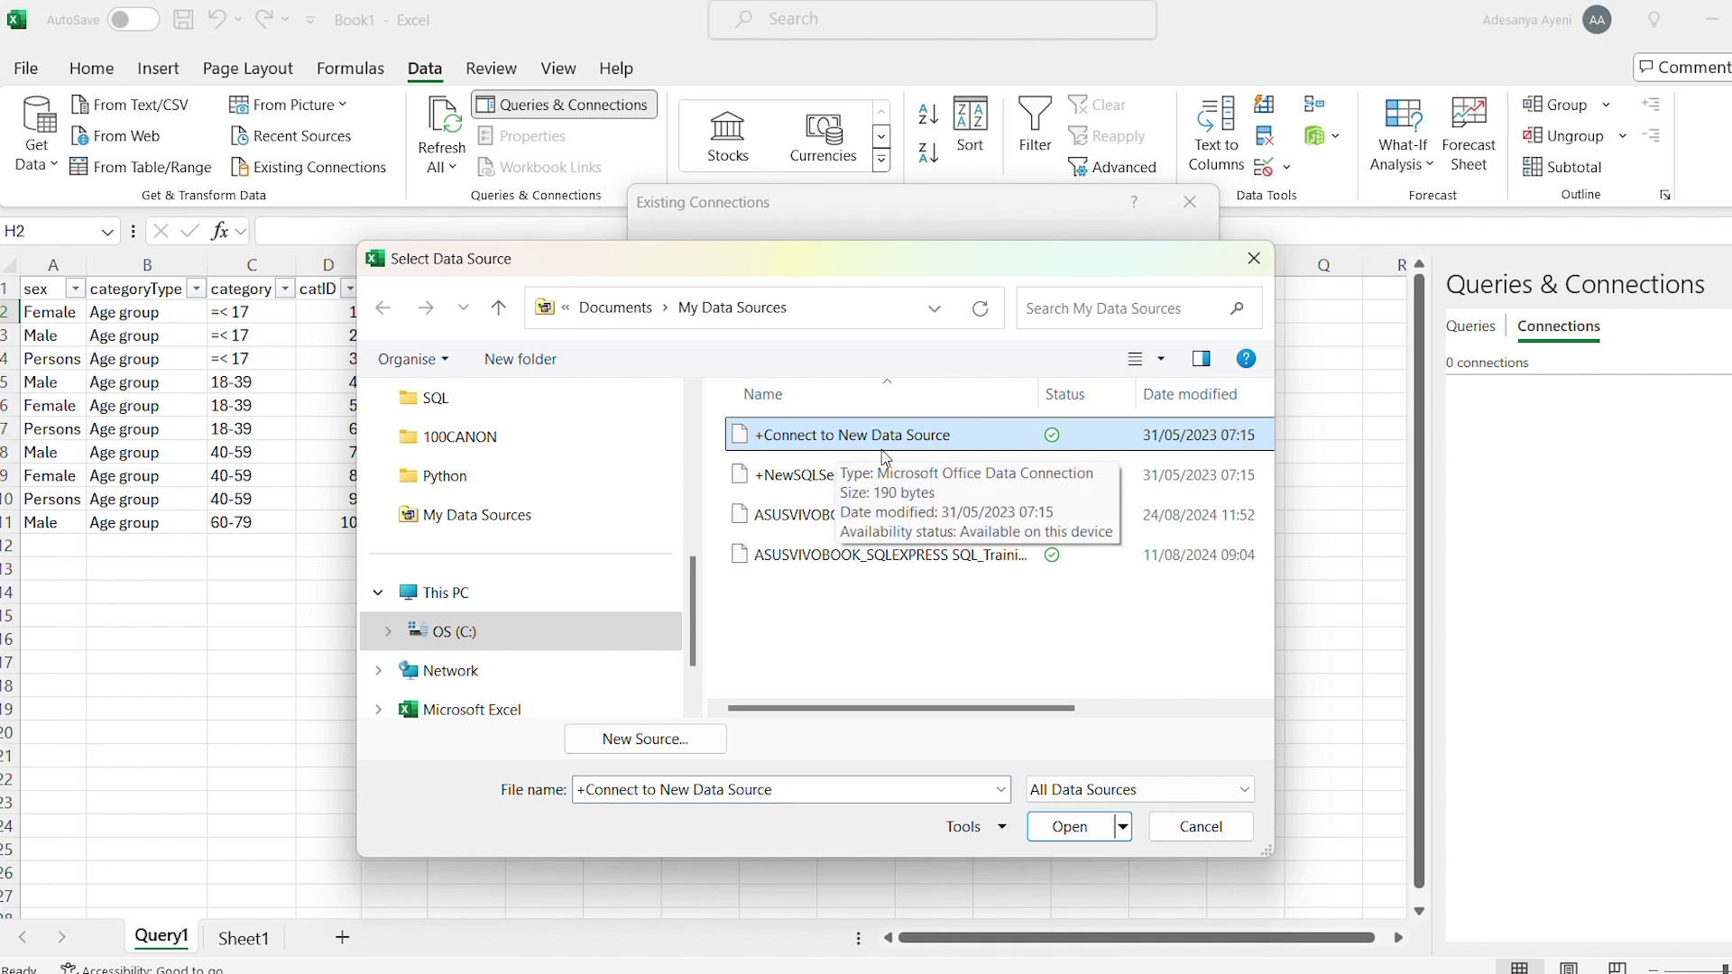
left_click(1065, 828)
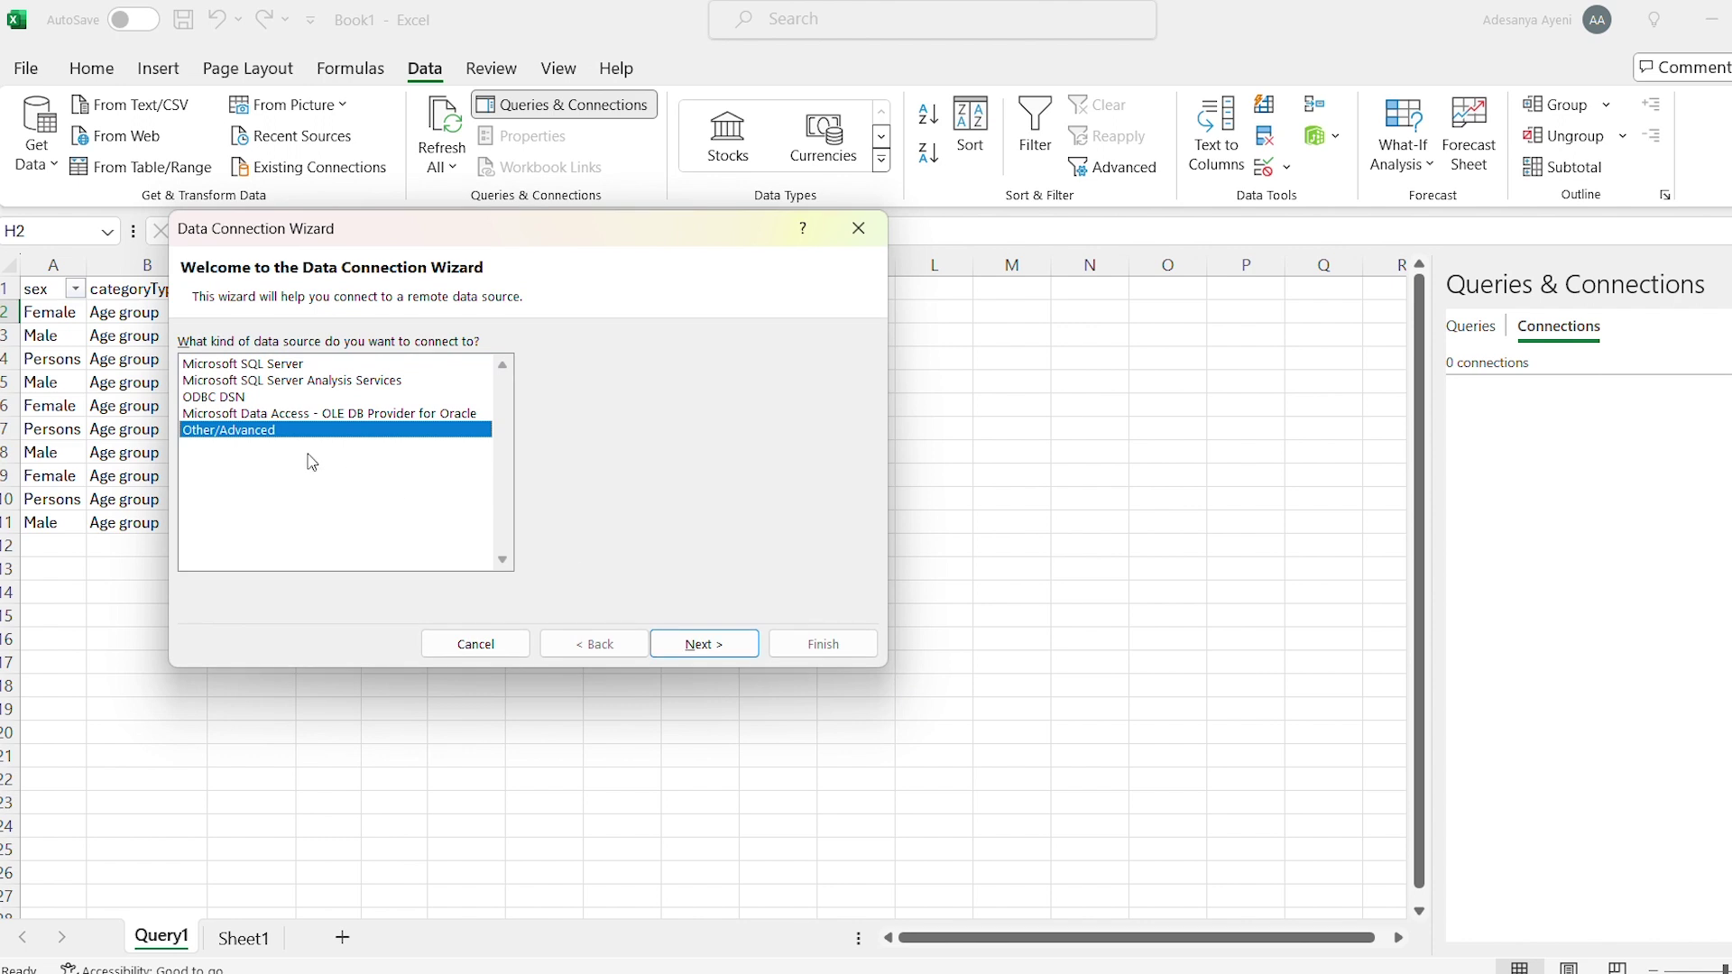
left_click(252, 365)
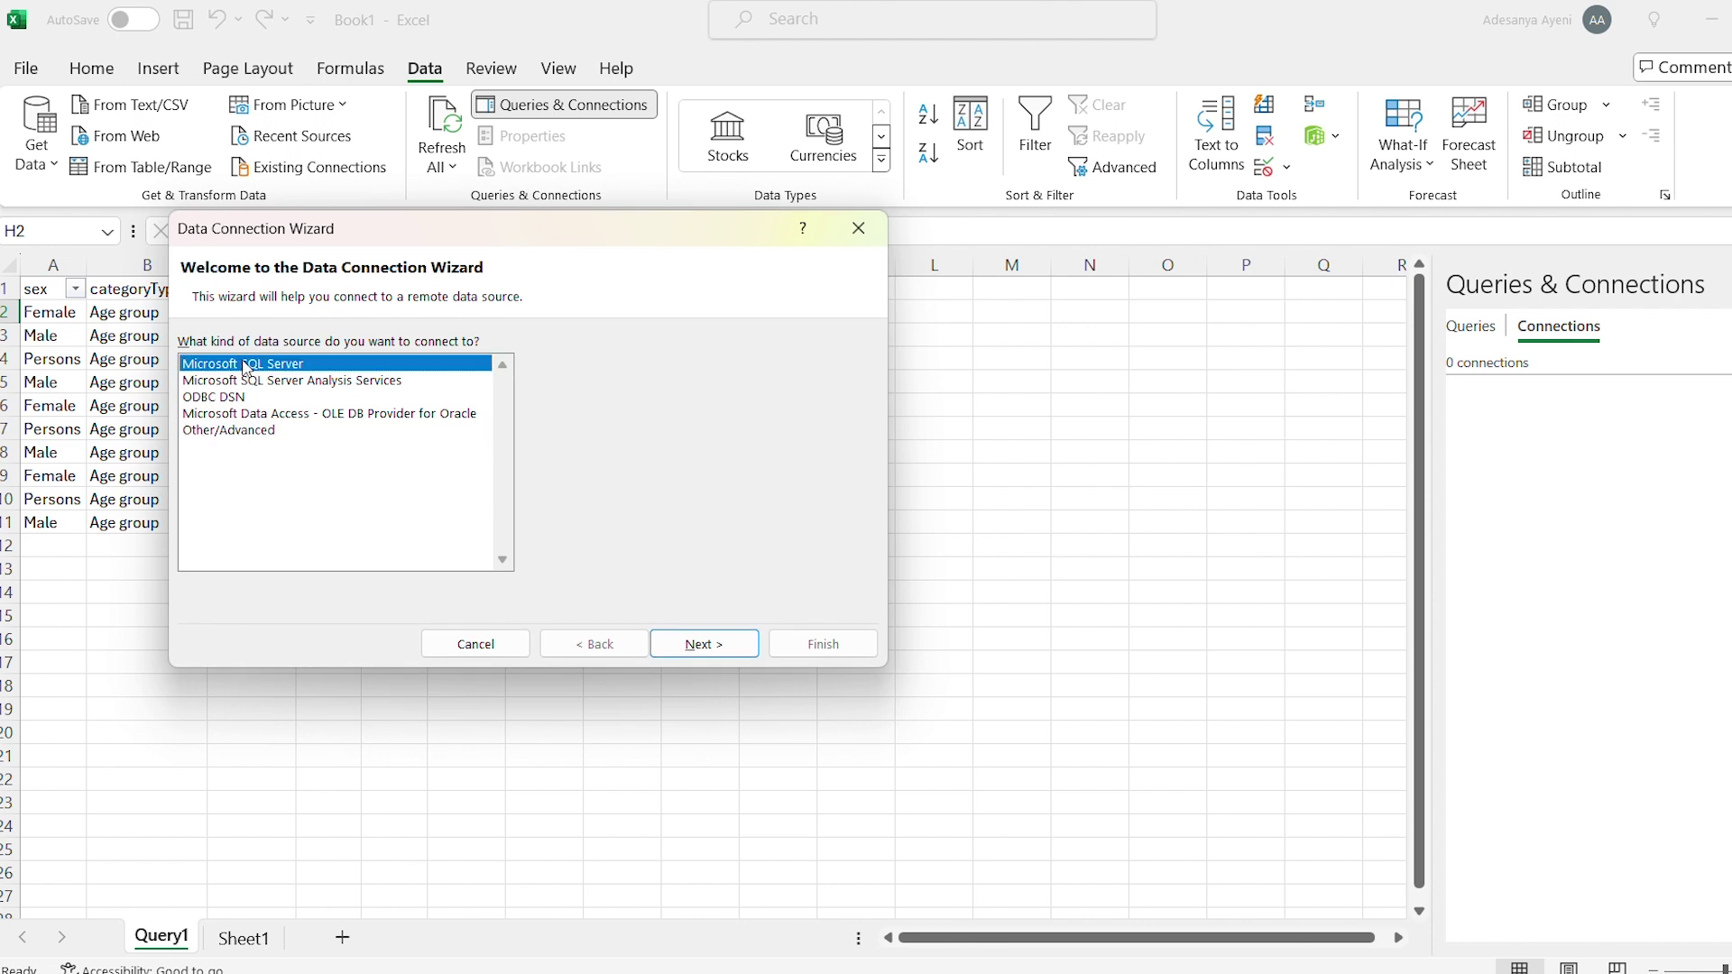
left_click(695, 646)
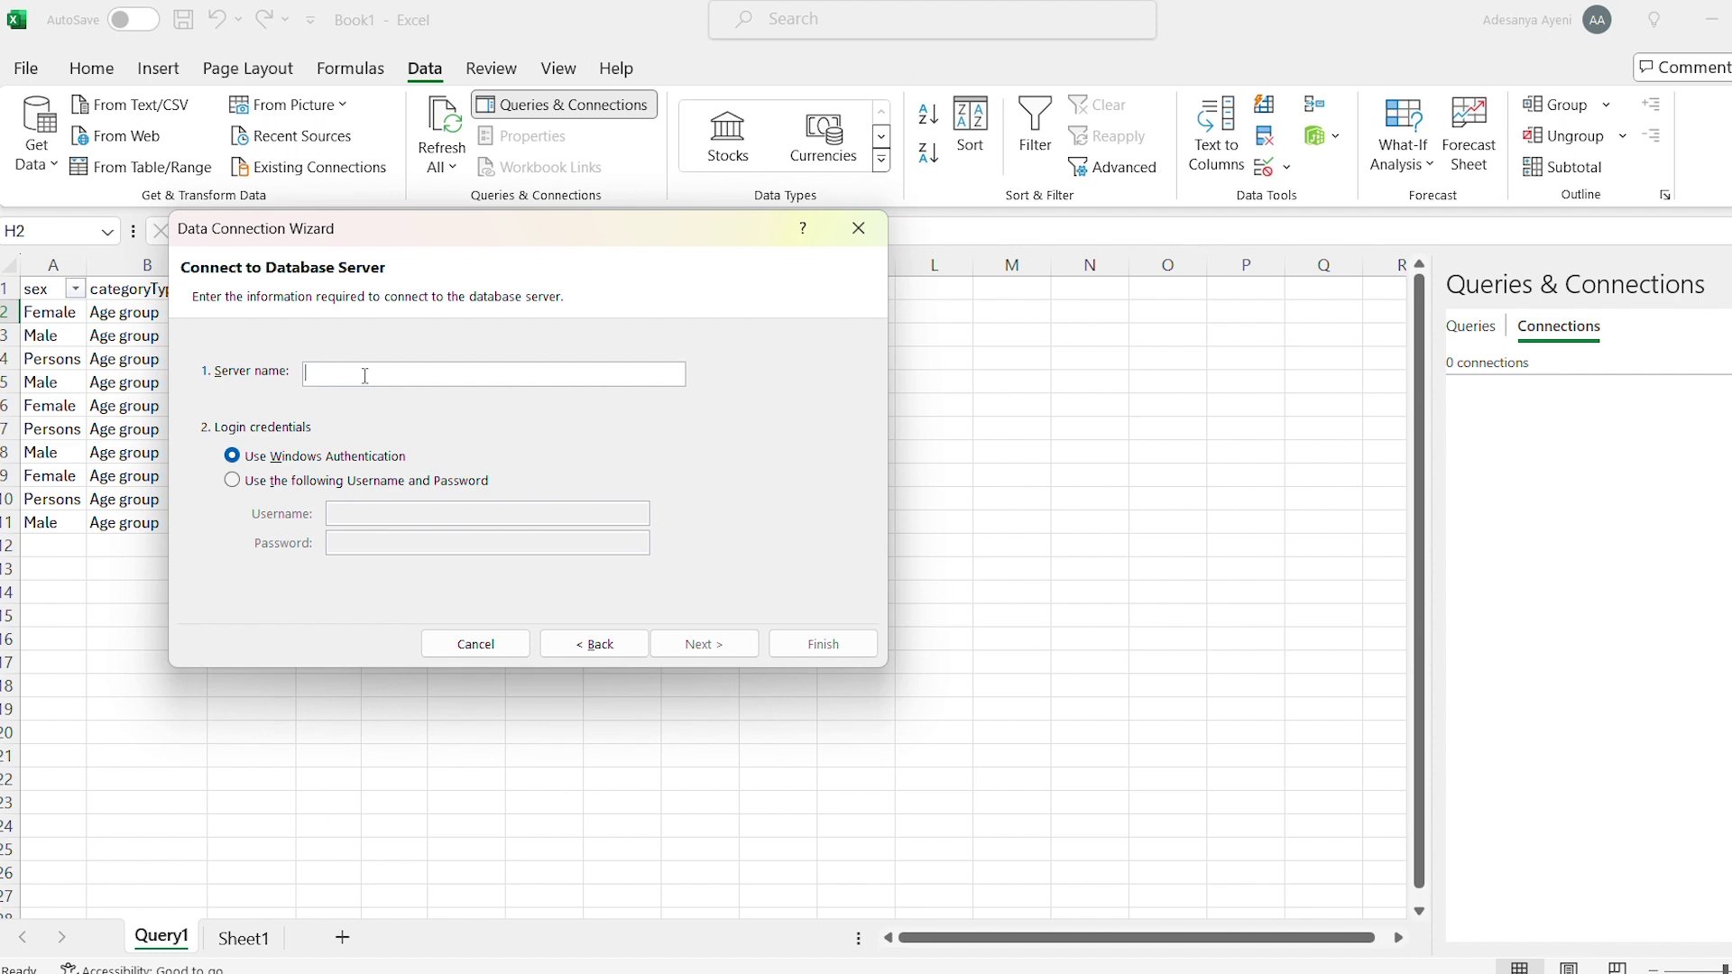
- Copy the server name from SQL Server Management Studio
mouse_move(1193, 972)
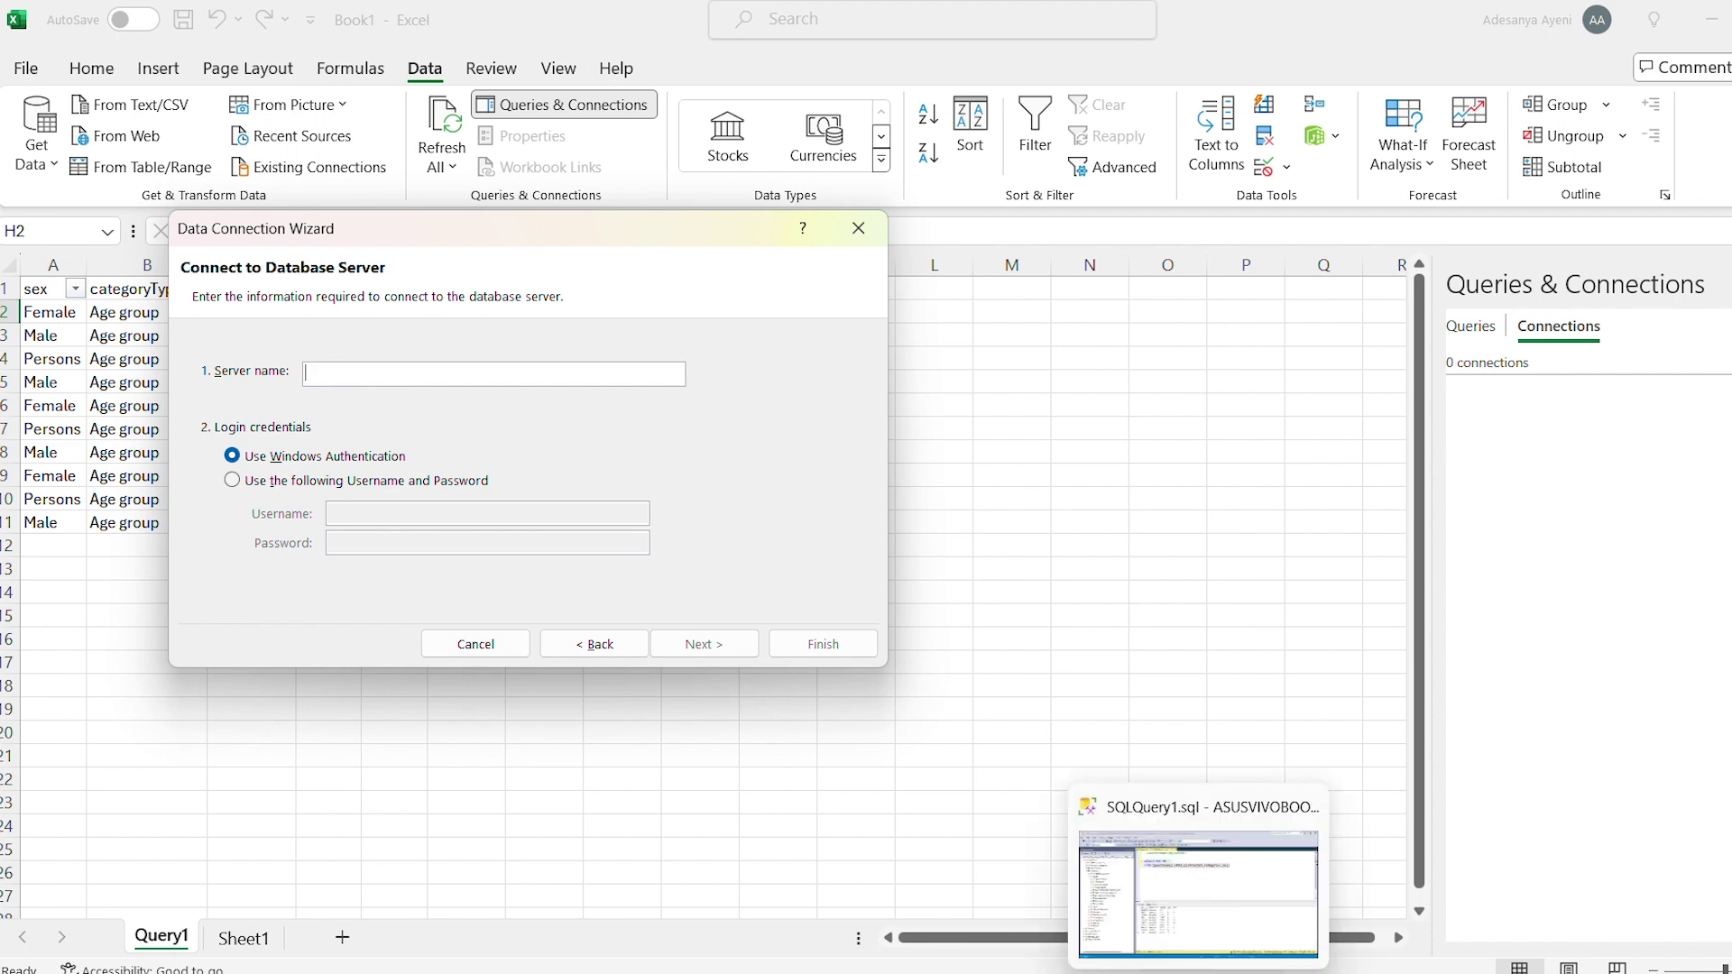
left_click(1198, 893)
left_click_drag(824, 165, 534, 165)
key("ctrl+c")
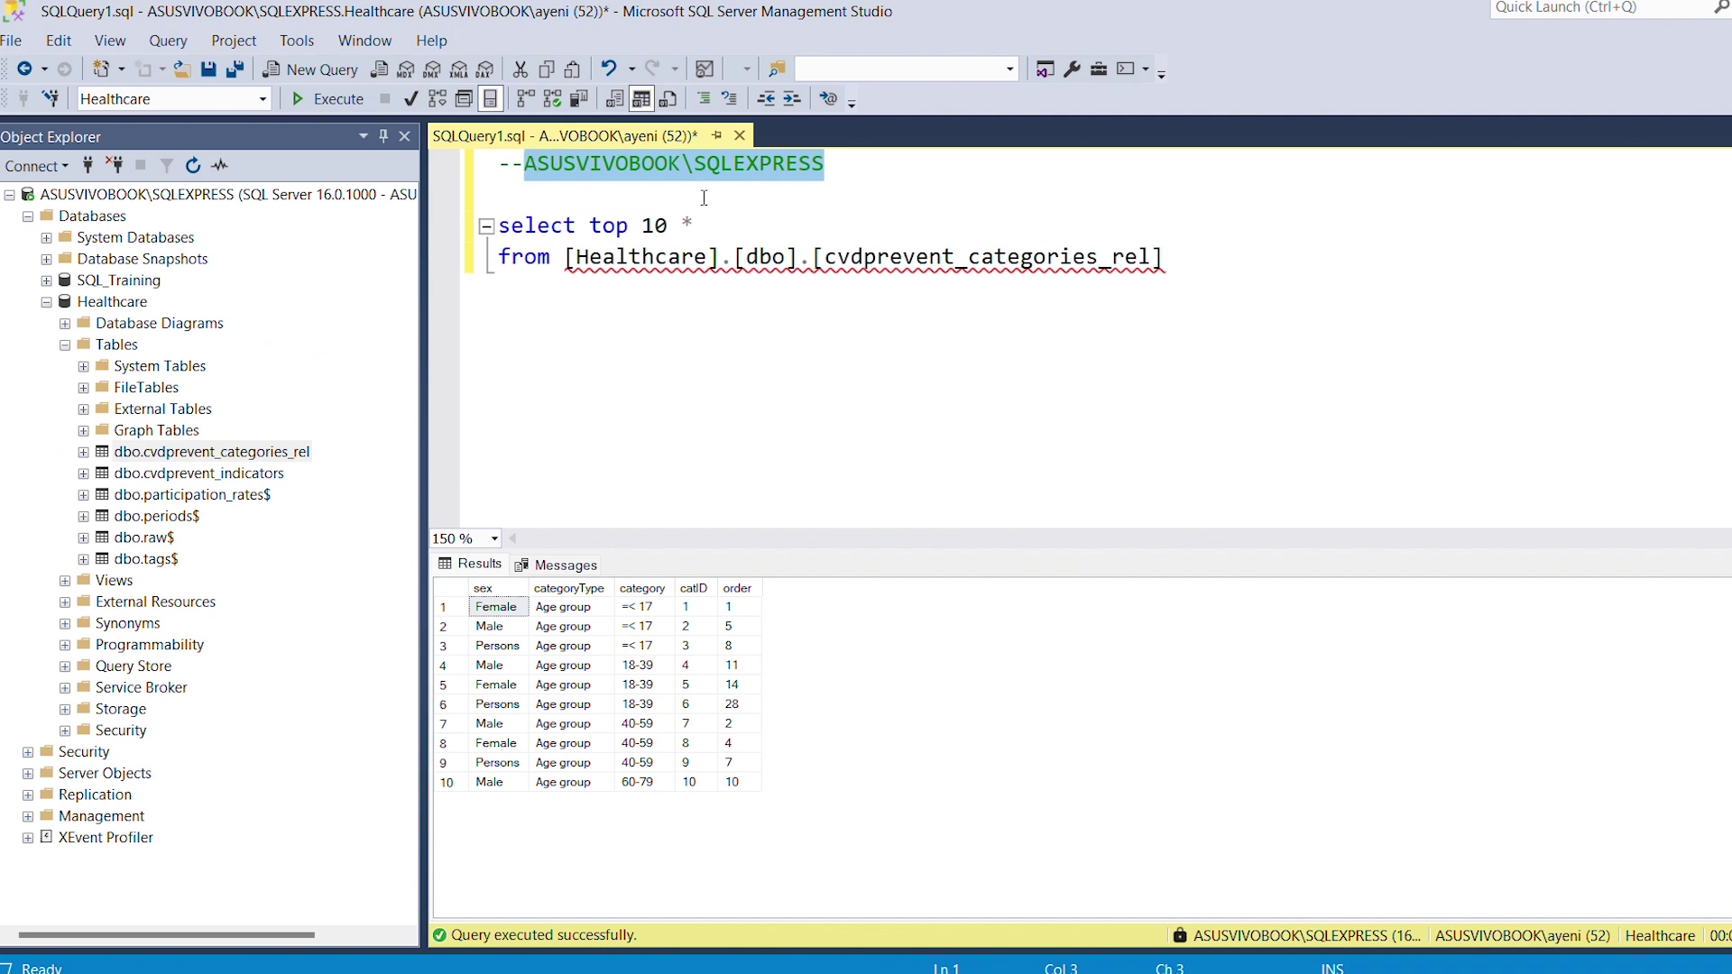
- Paste server ASUSVIVOBOOK\SQLEXPRESS into the wizard and connect
mouse_move(1358, 970)
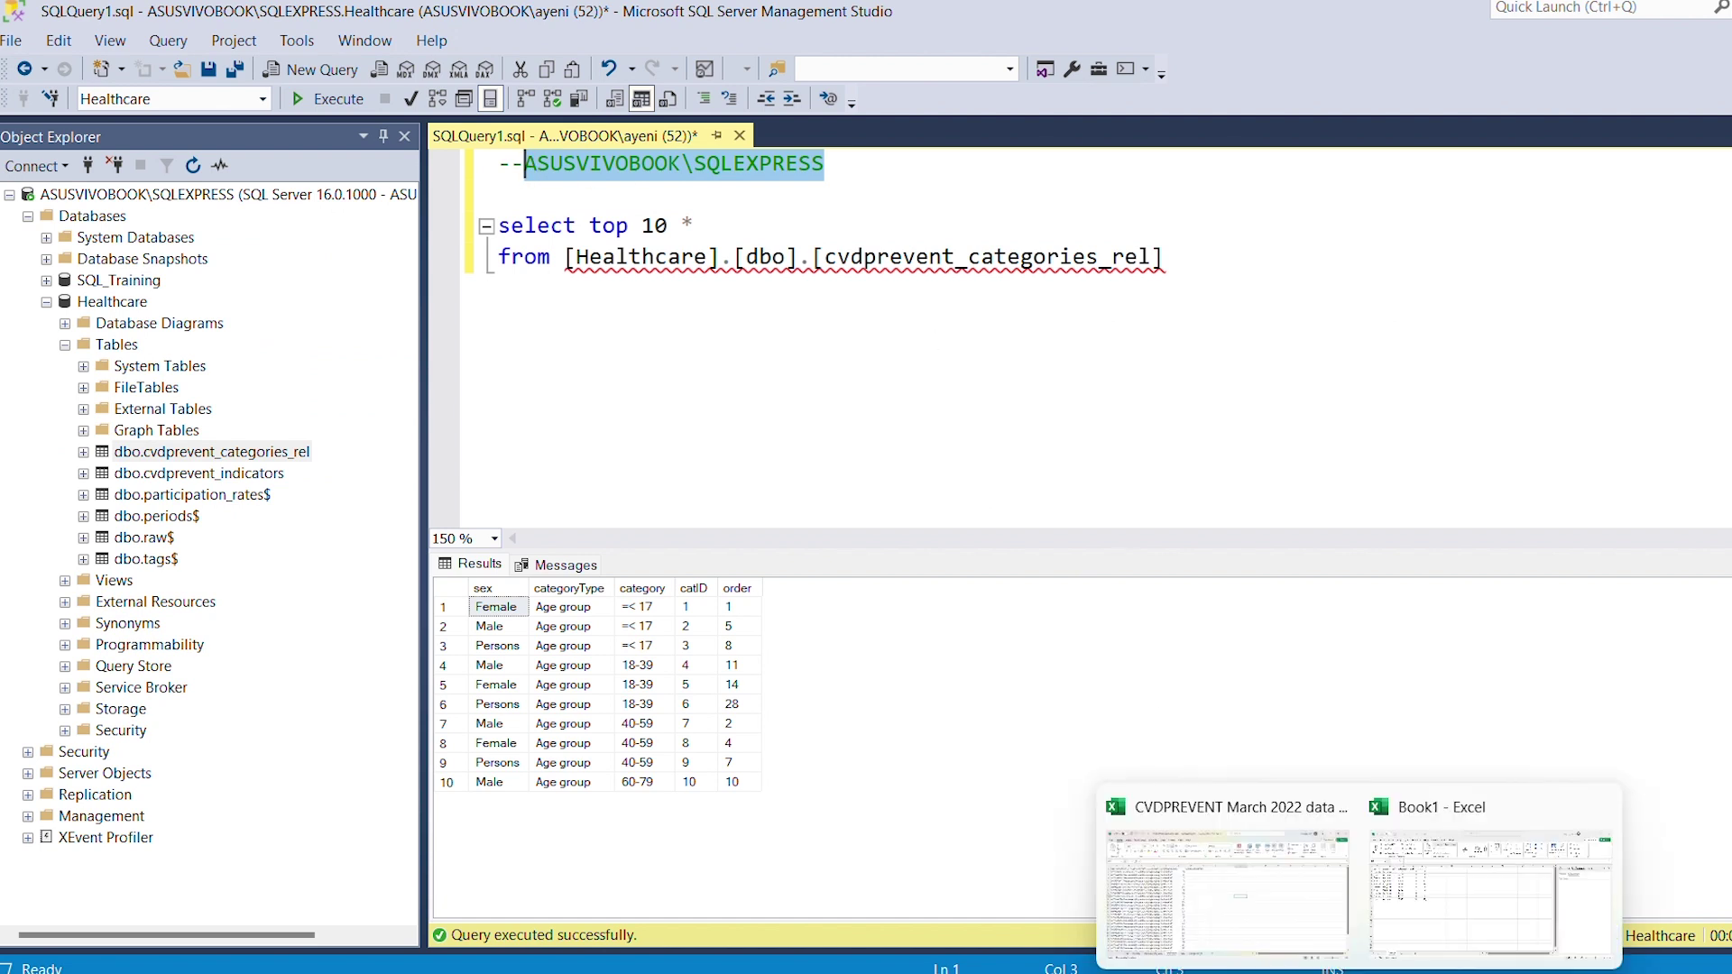
left_click(1508, 927)
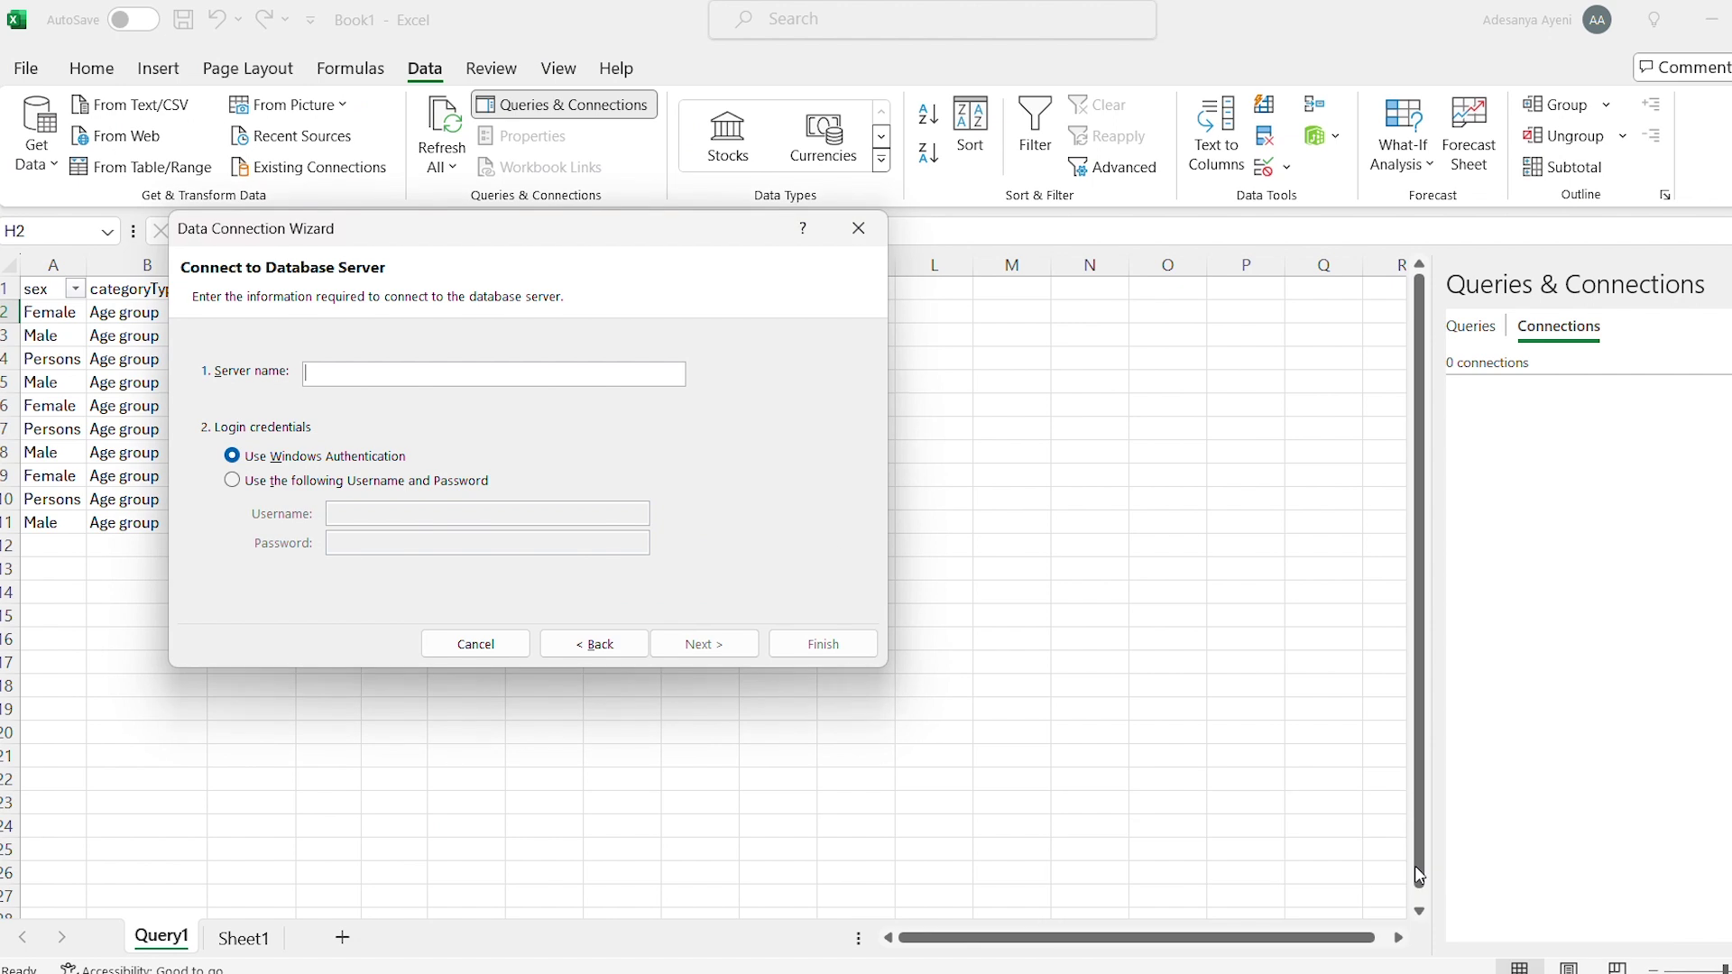
left_click(376, 373)
key("ctrl+v")
left_click(703, 642)
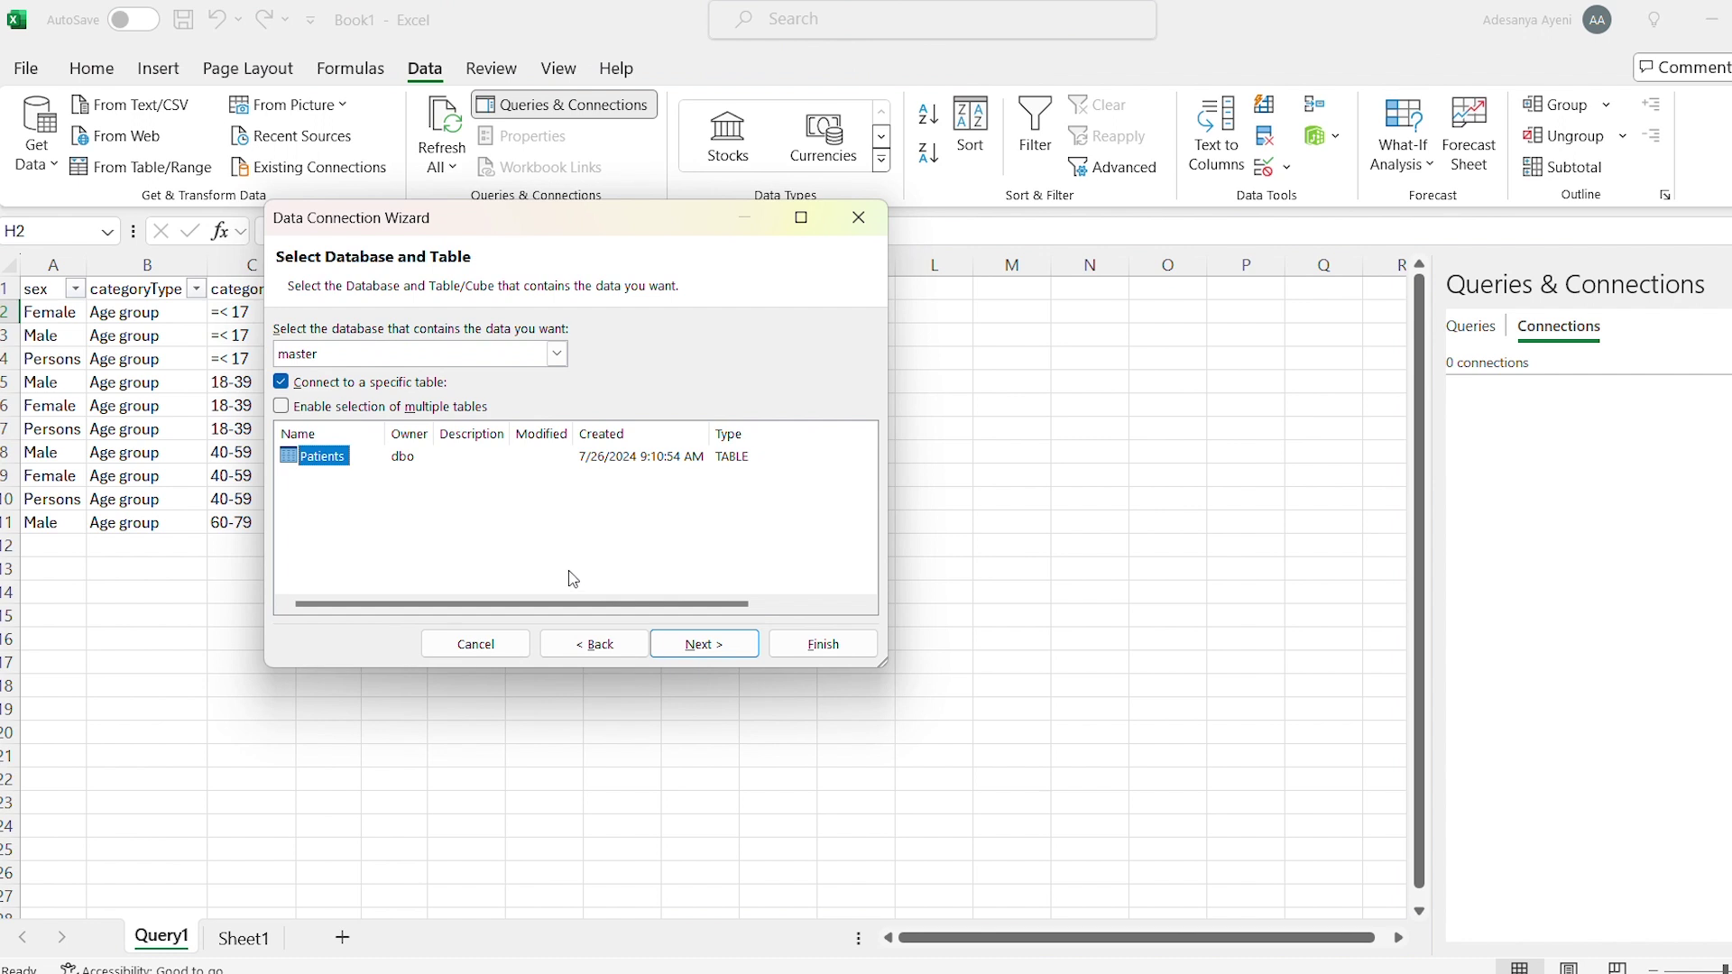
- Choose the Healthcare database and the cvdprevent_categories_rel table, then continue
left_click(422, 361)
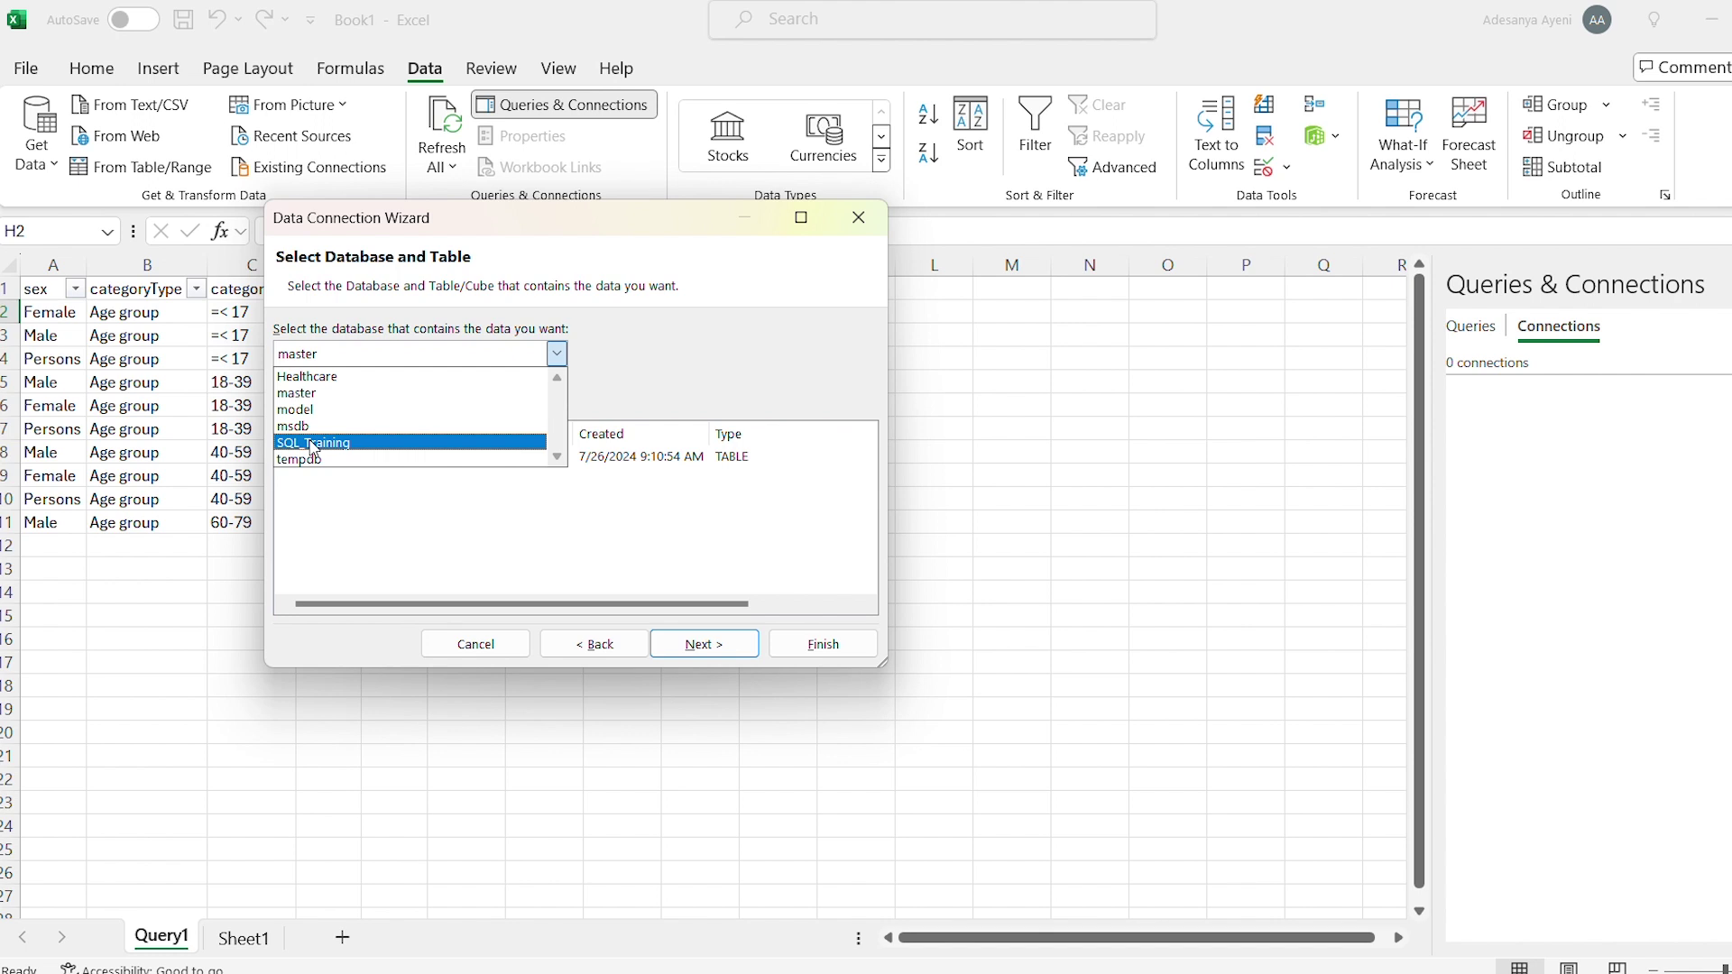
left_click(326, 379)
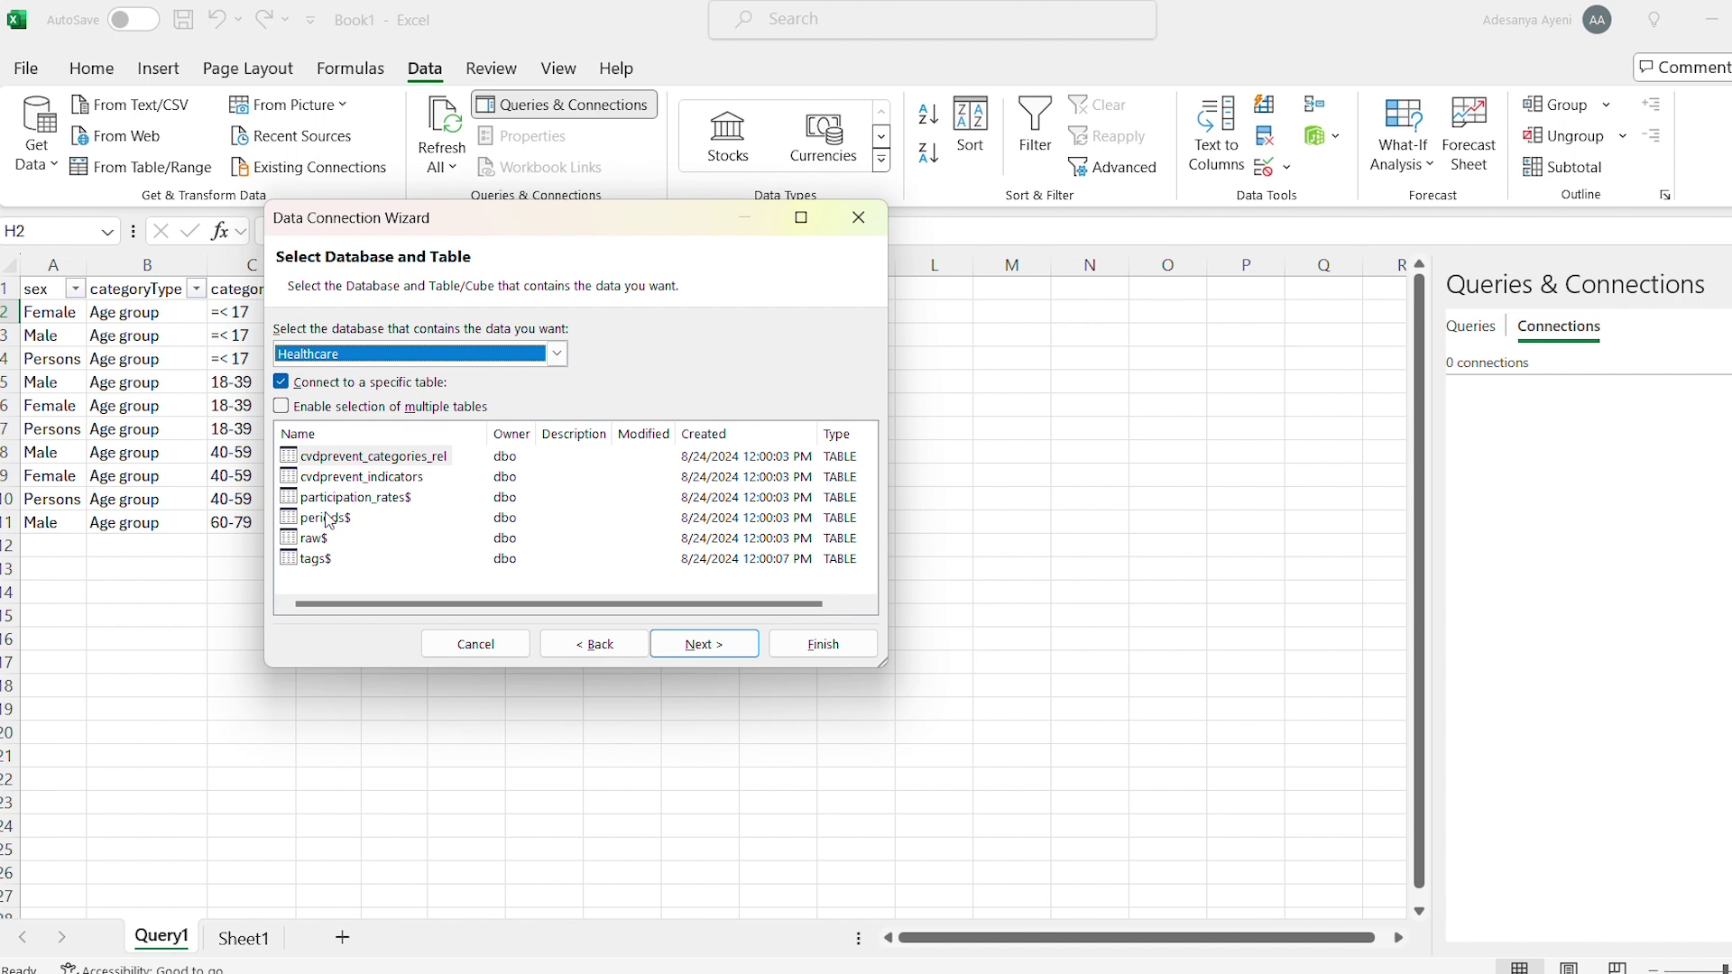
left_click(353, 460)
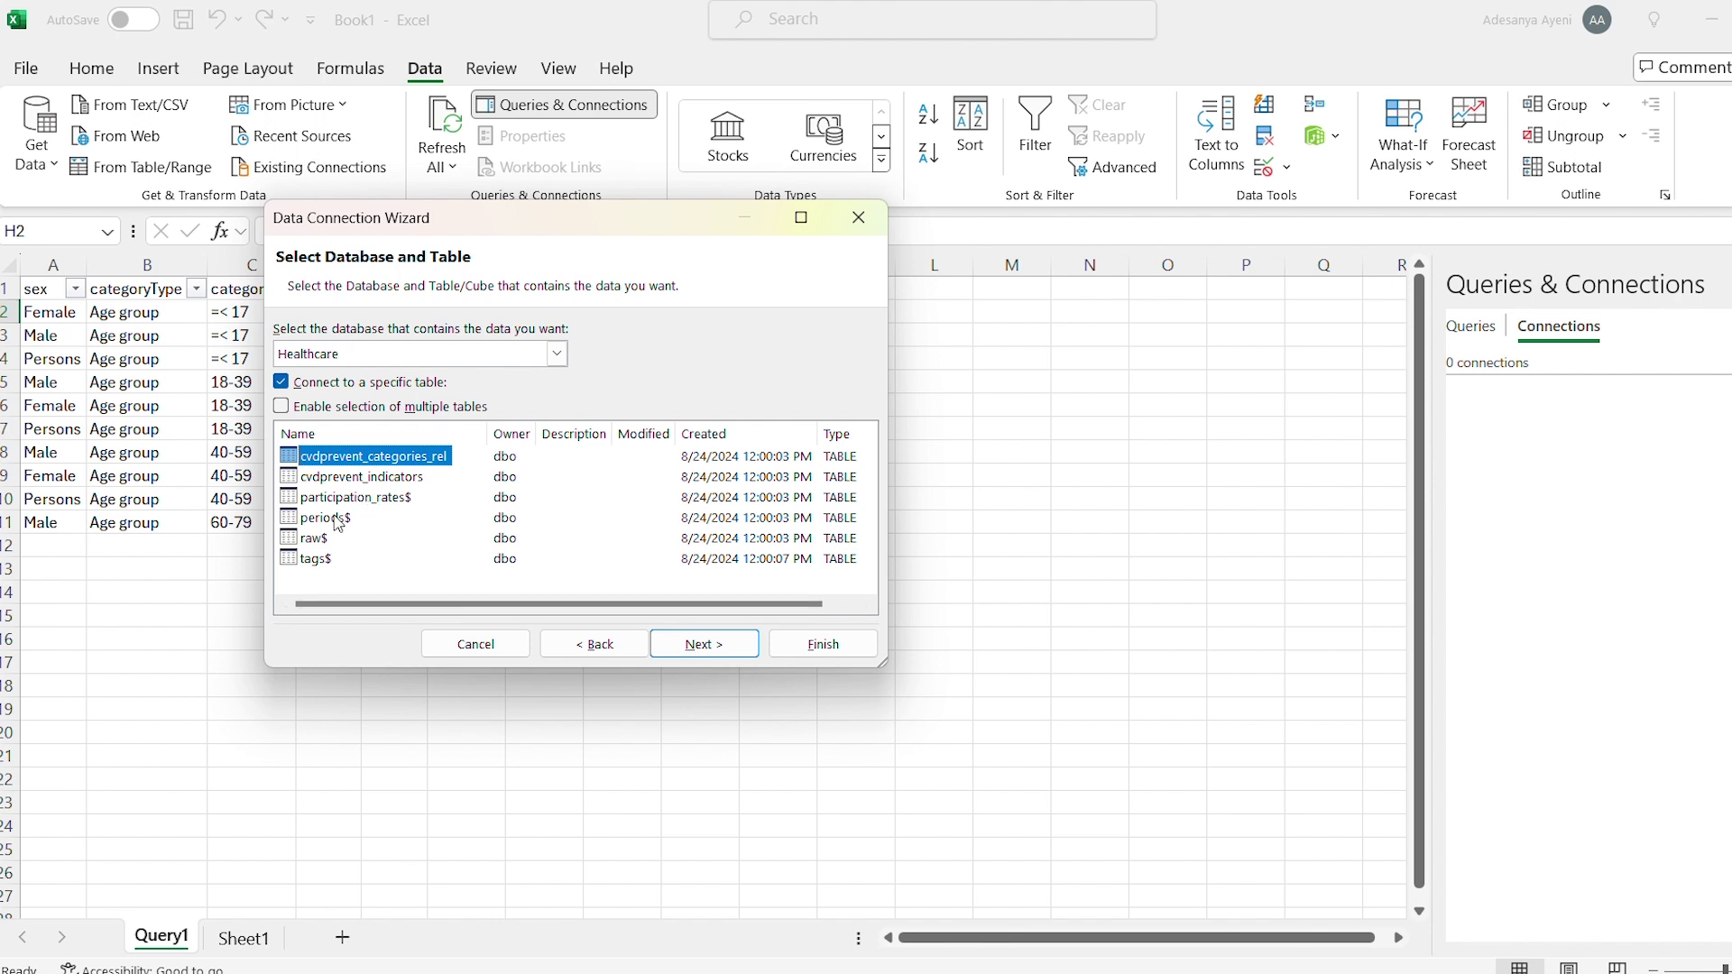
left_click(683, 645)
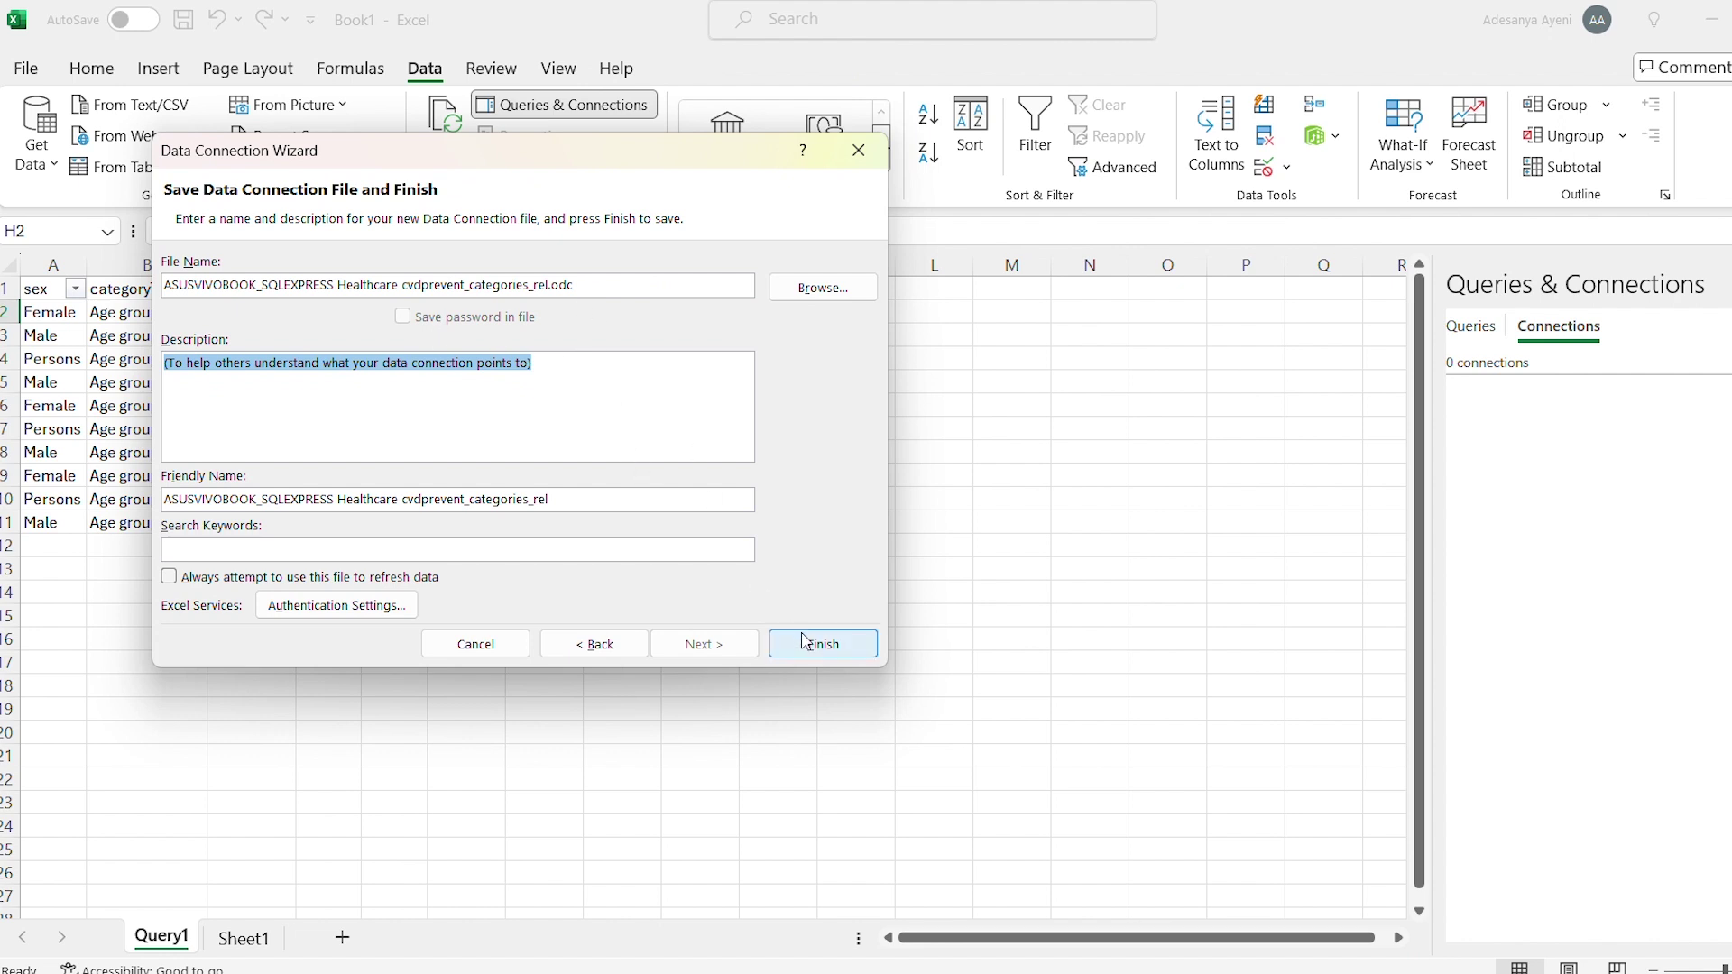
- Finish the connection wizard and insert an empty PivotTable report at $H$2 on the existing worksheet
left_click(798, 640)
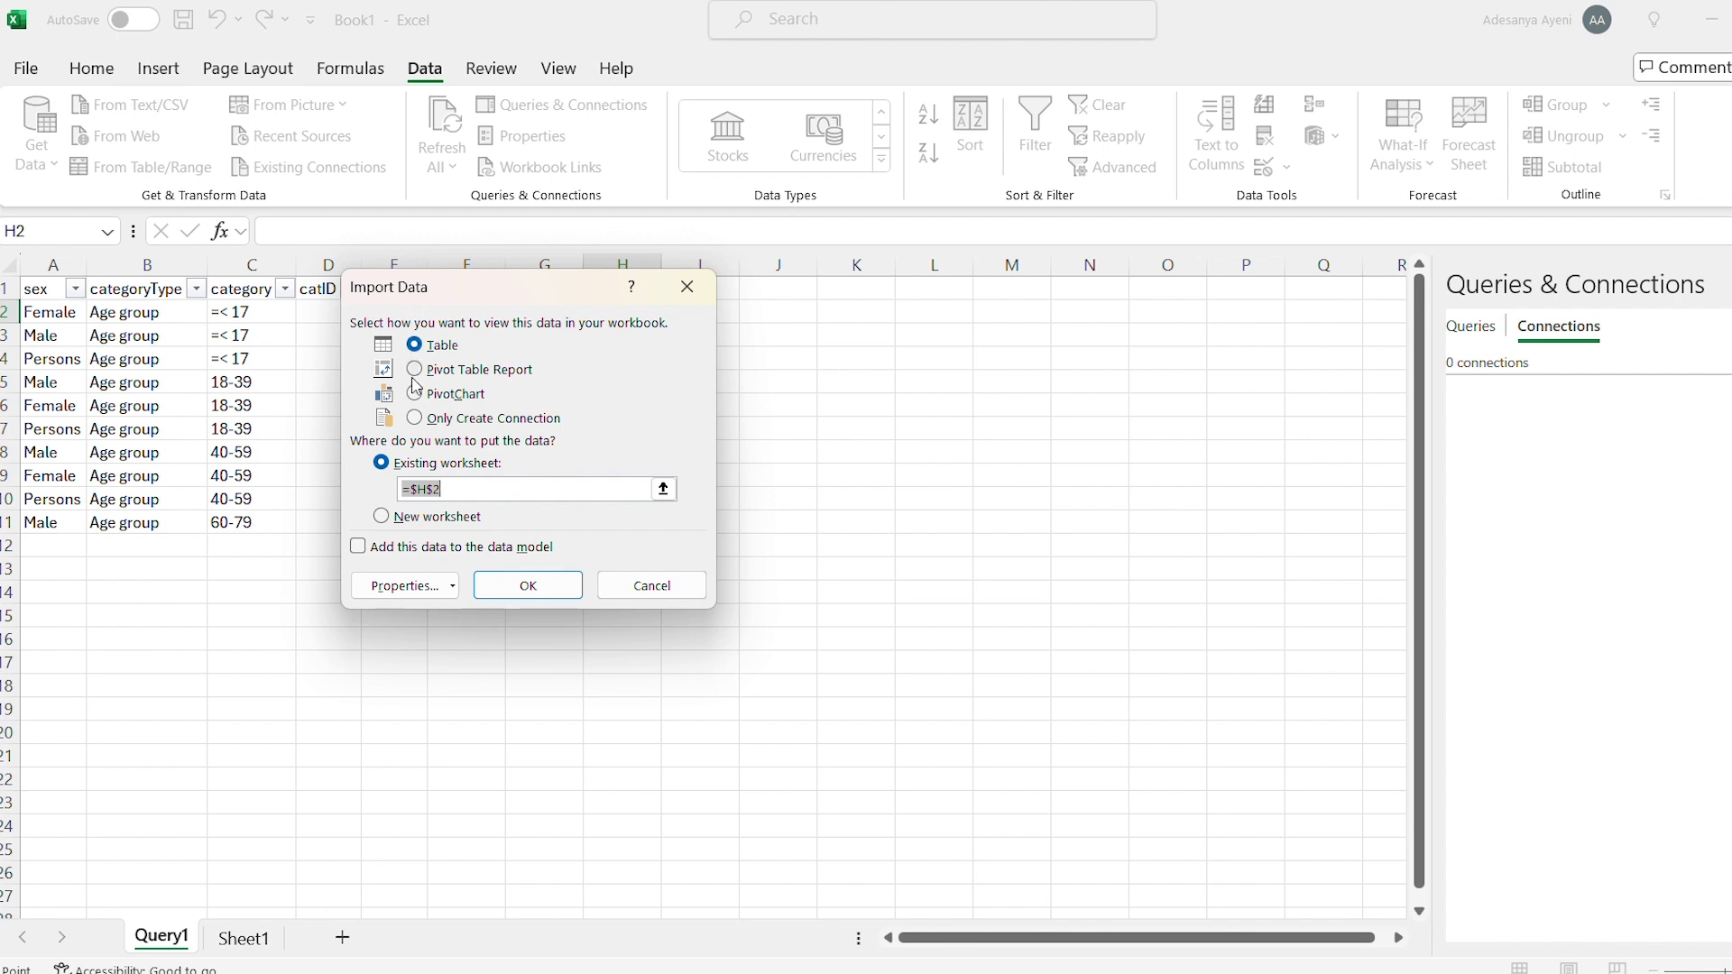
left_click(414, 370)
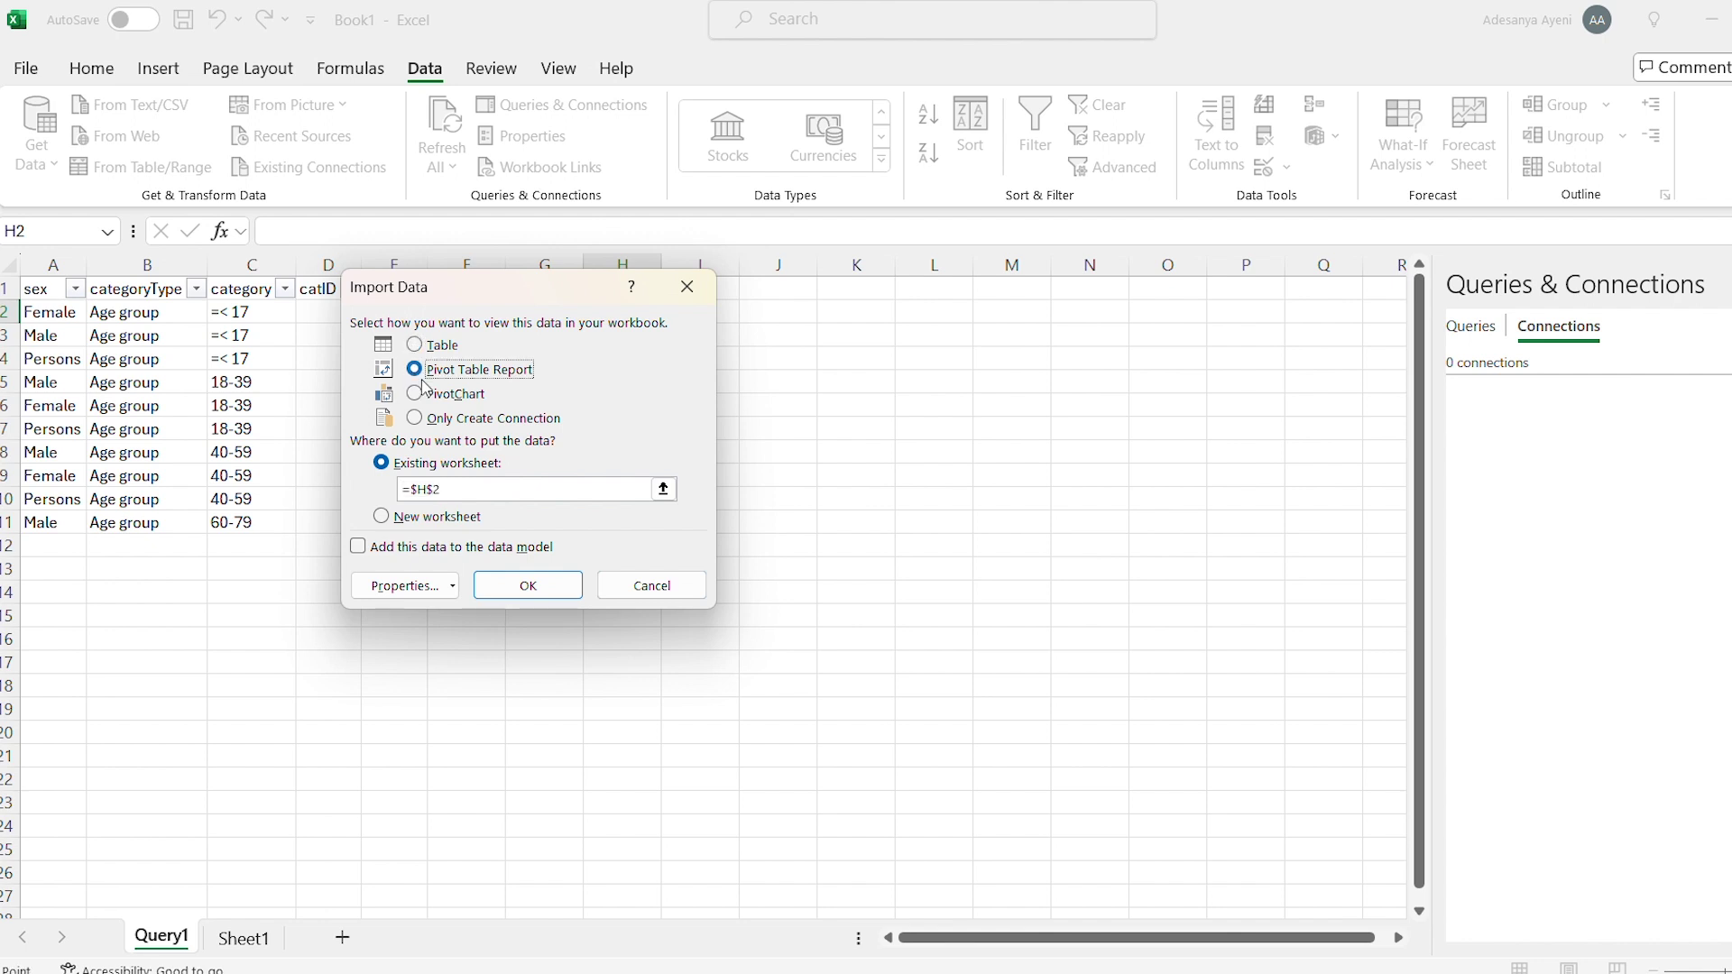
left_click(540, 590)
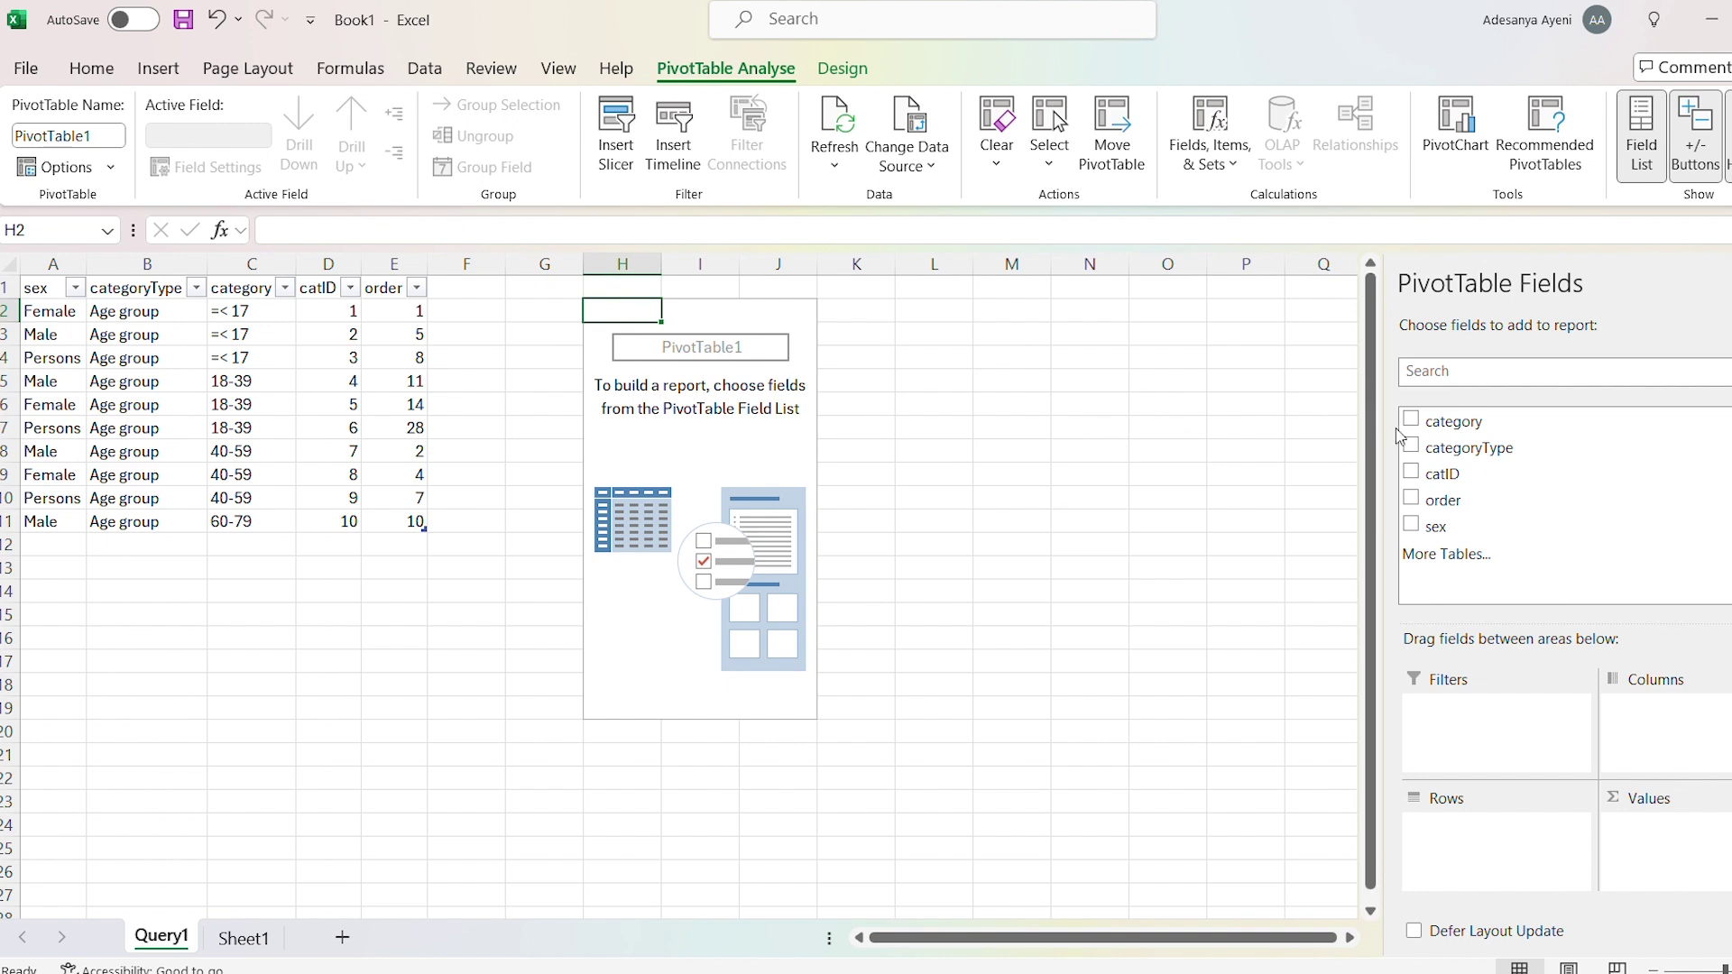
- Lay out the pivot with category as rows and Count of category as values, totalling 30
left_click_drag(1441, 421, 1466, 729)
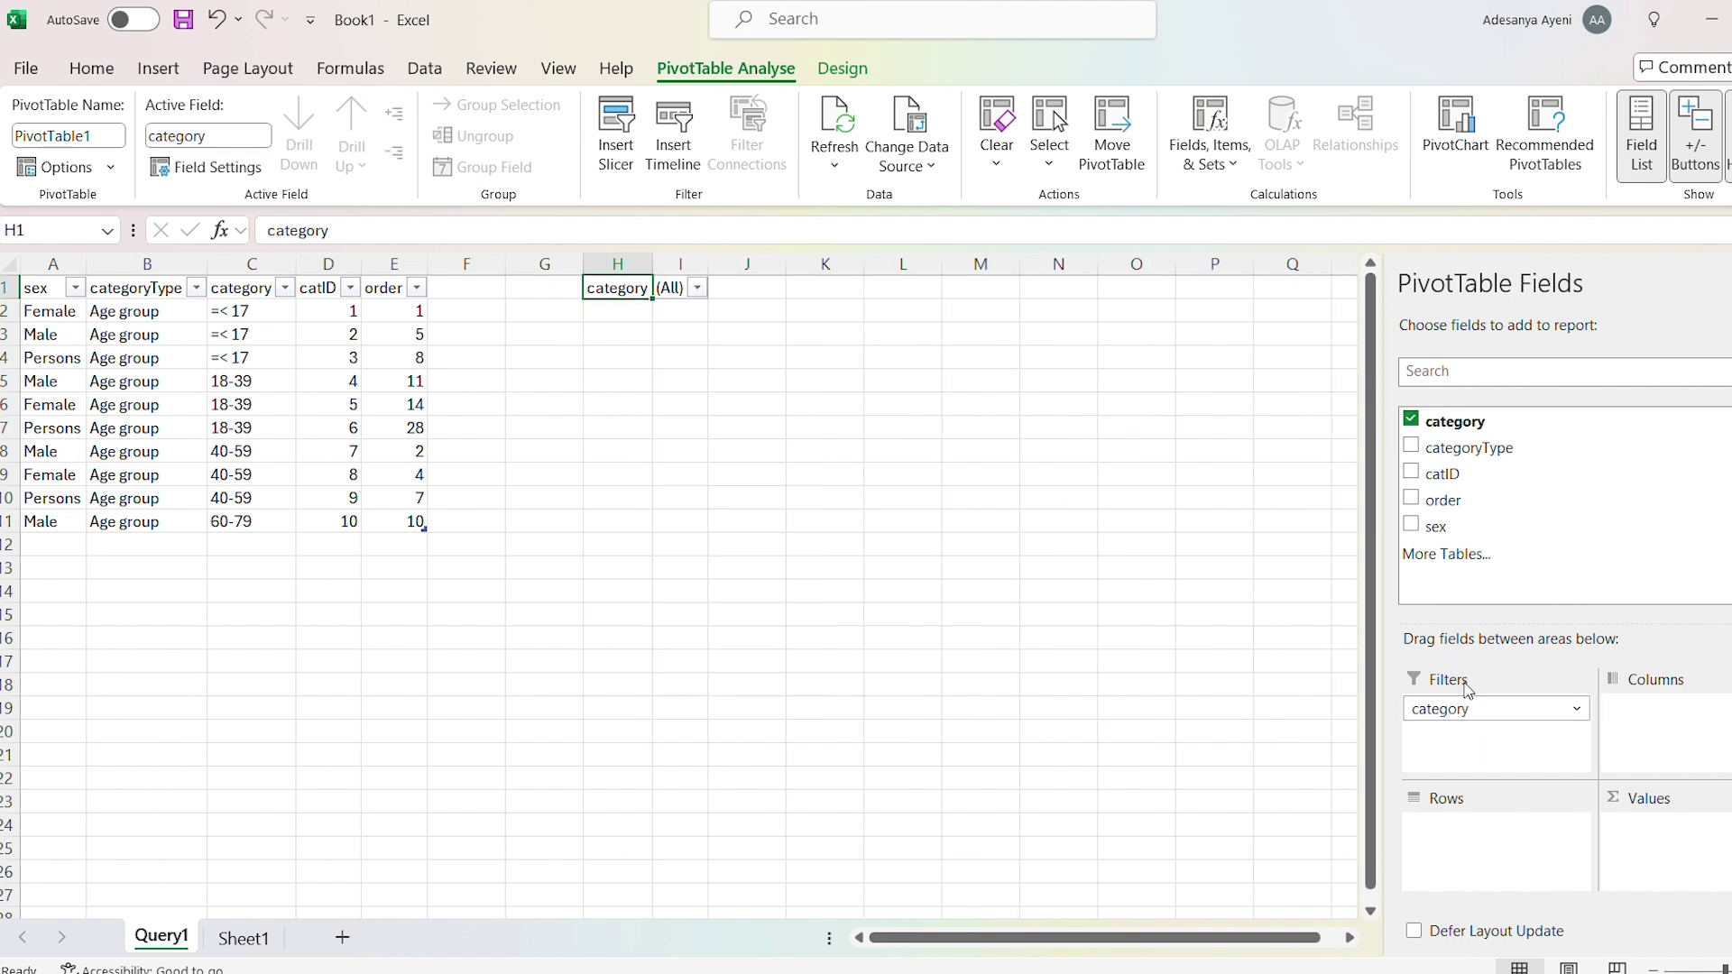
left_click_drag(1457, 421, 1445, 803)
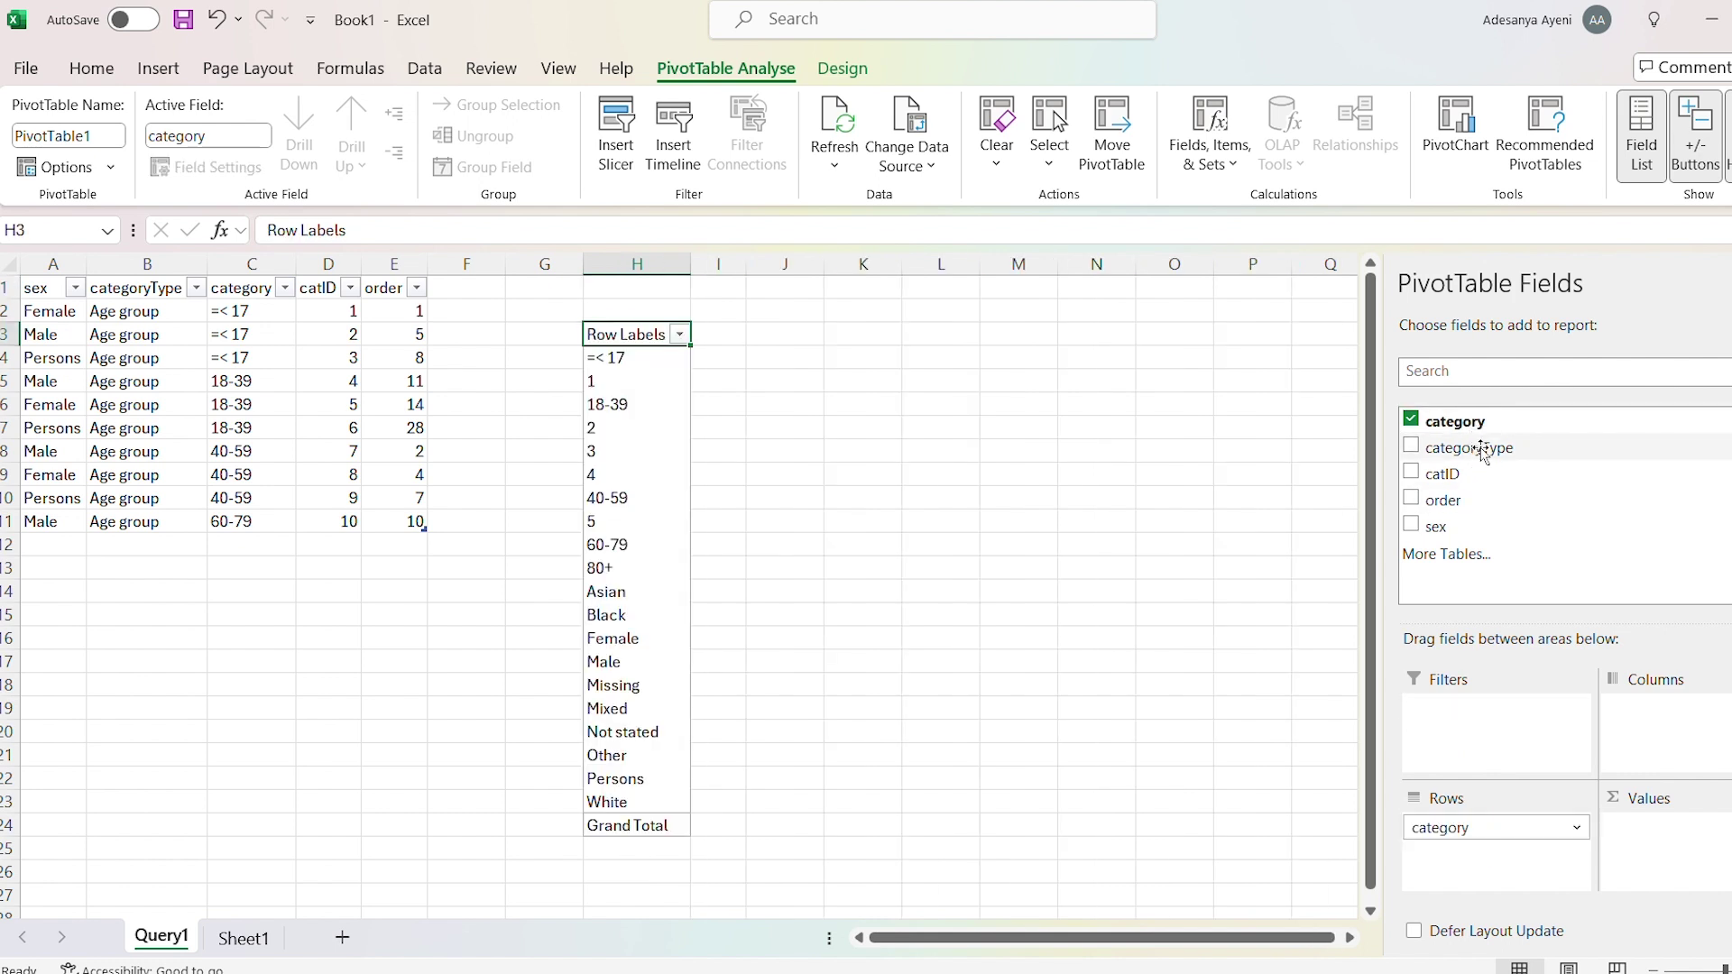
left_click_drag(1462, 424, 1669, 835)
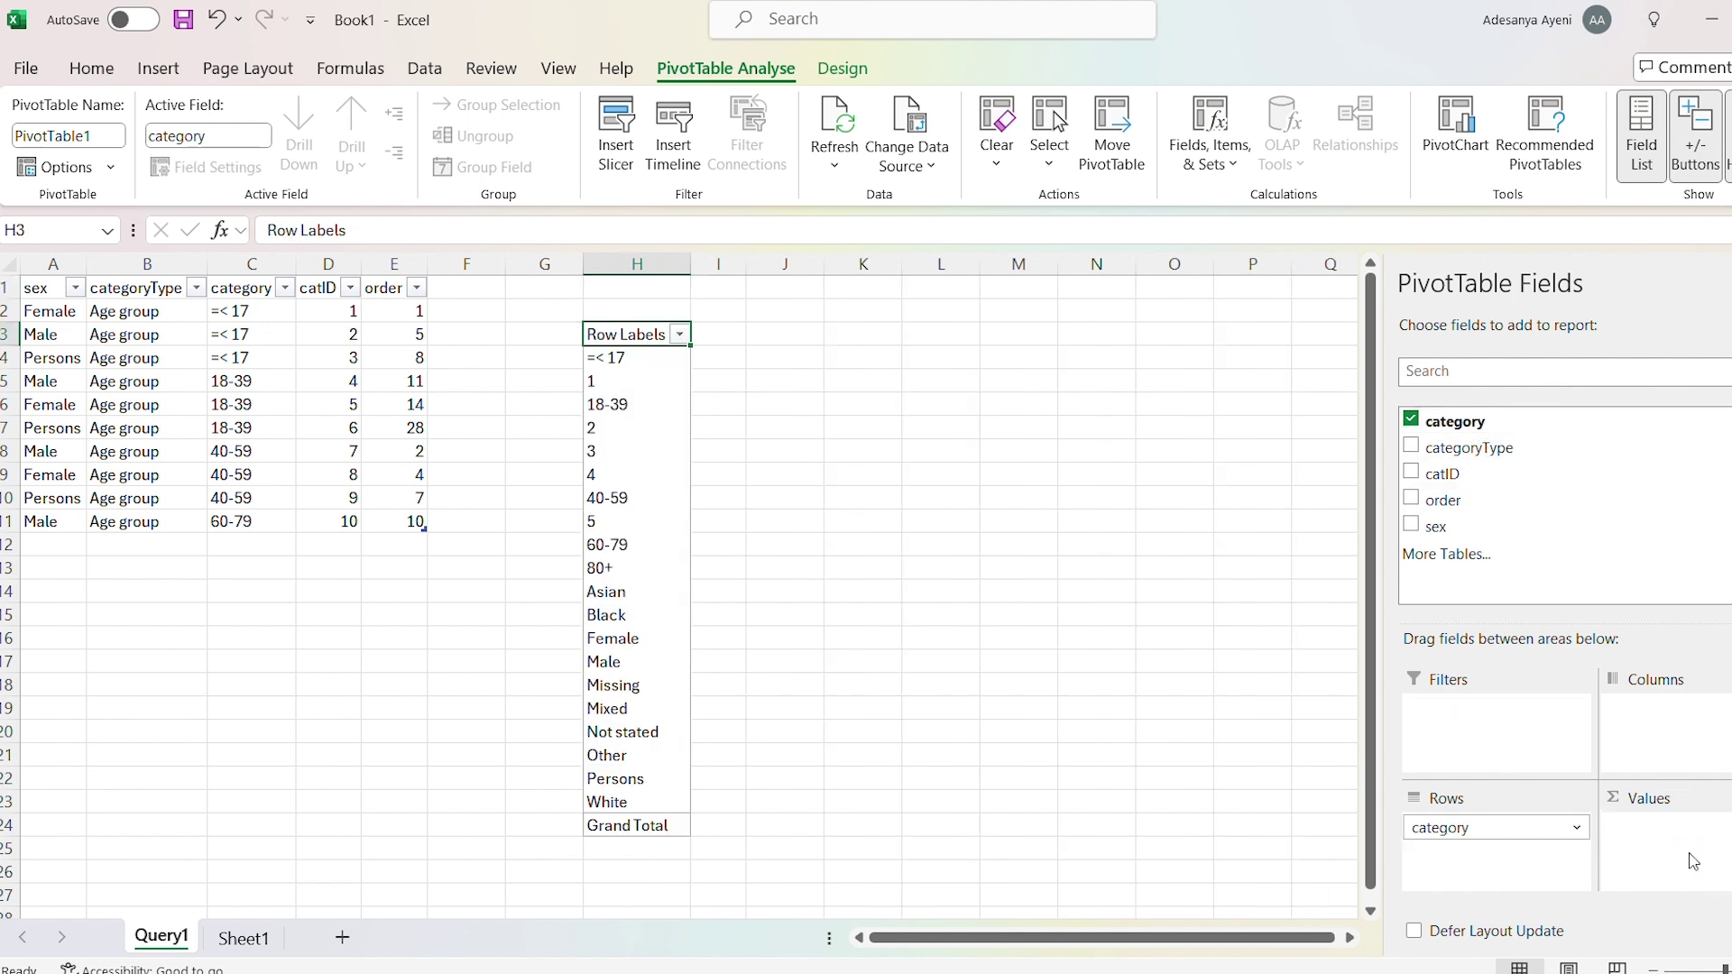
left_click(907, 456)
mouse_move(742, 444)
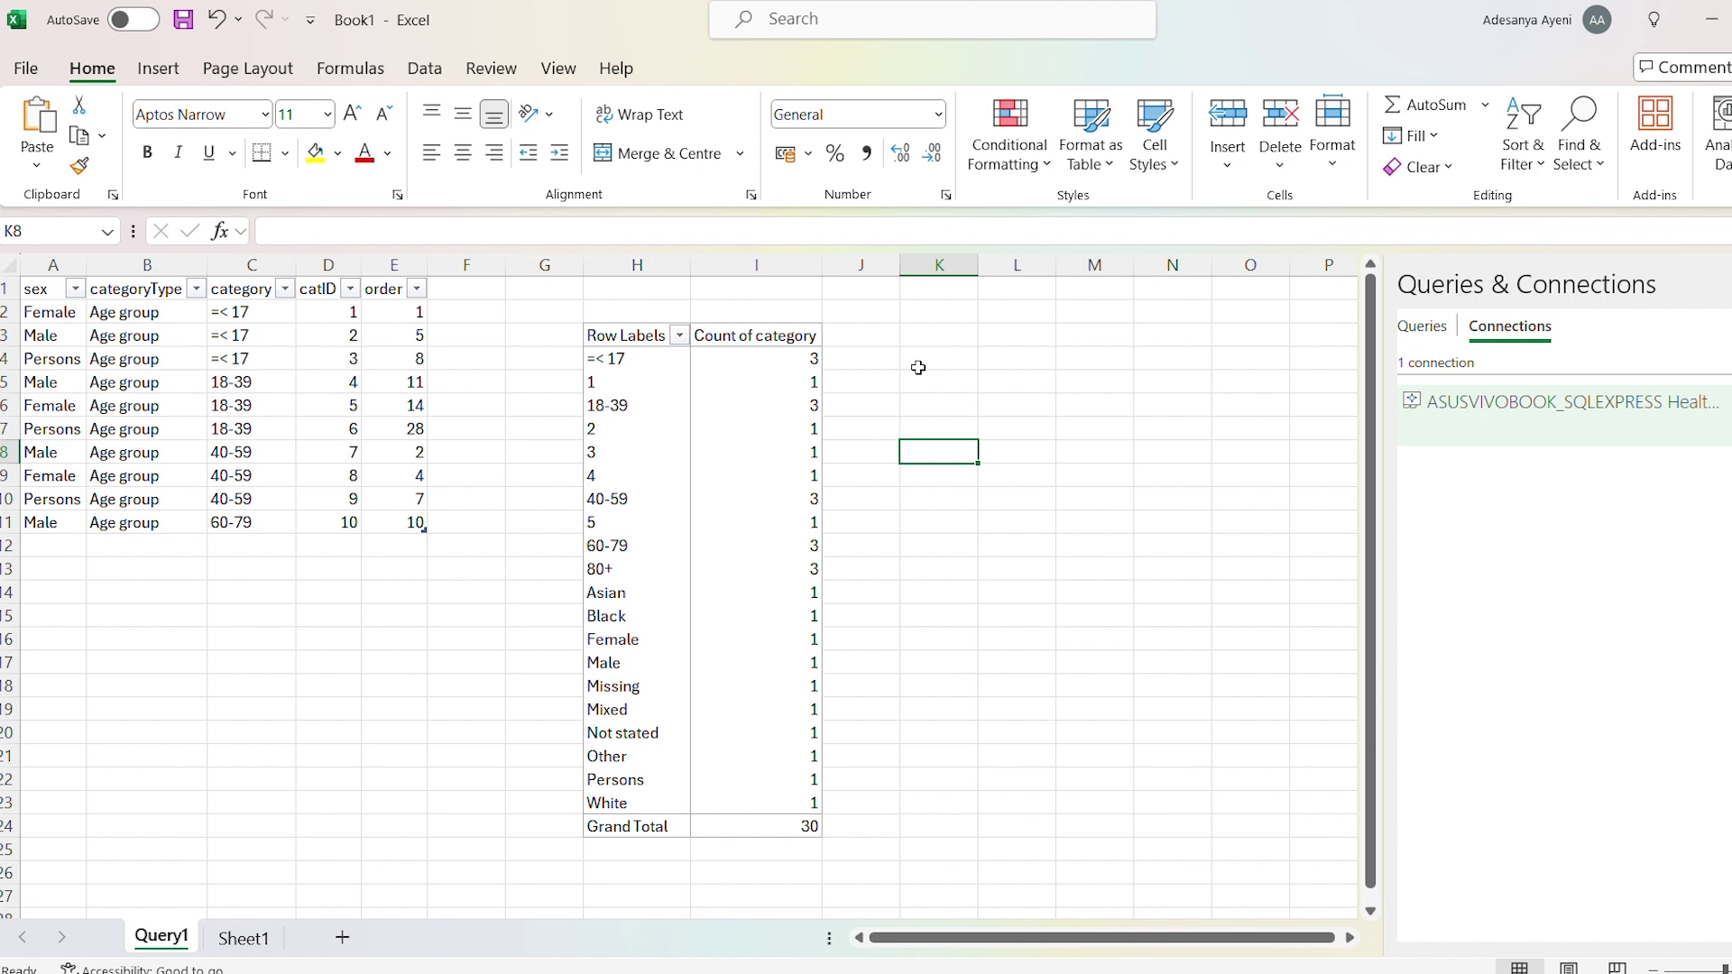
- Open the SQL Server connection's properties and rename it to Cardiovascular Data
left_click(1513, 334)
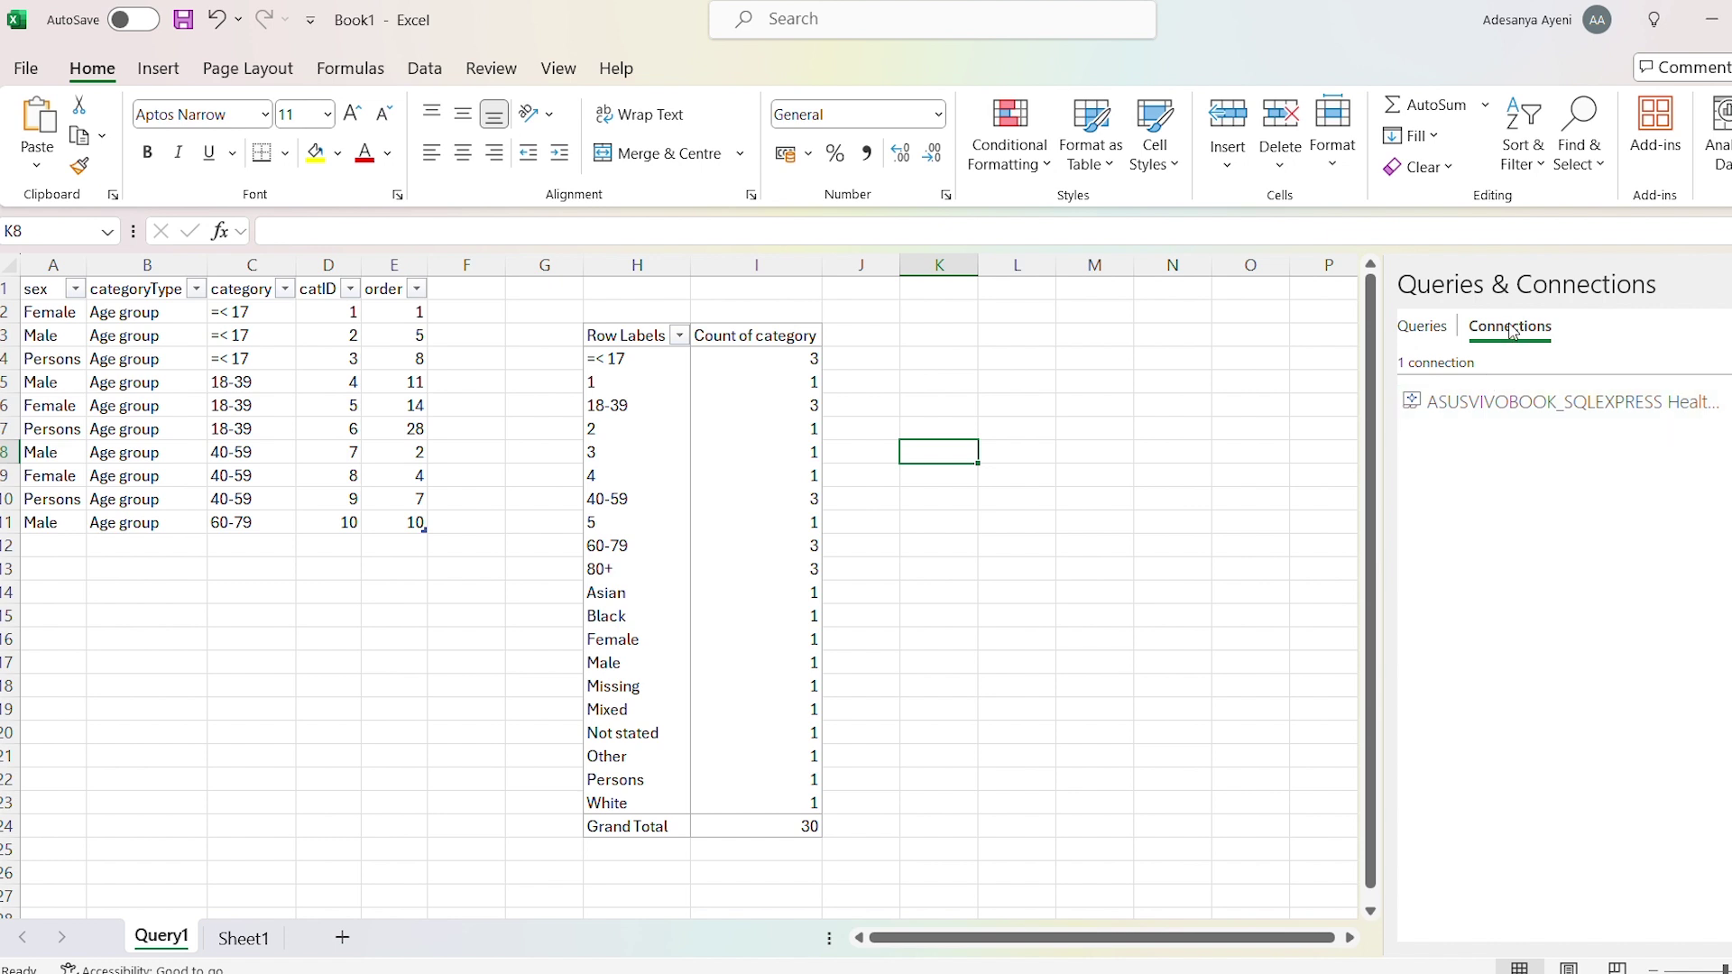
double_click(1502, 404)
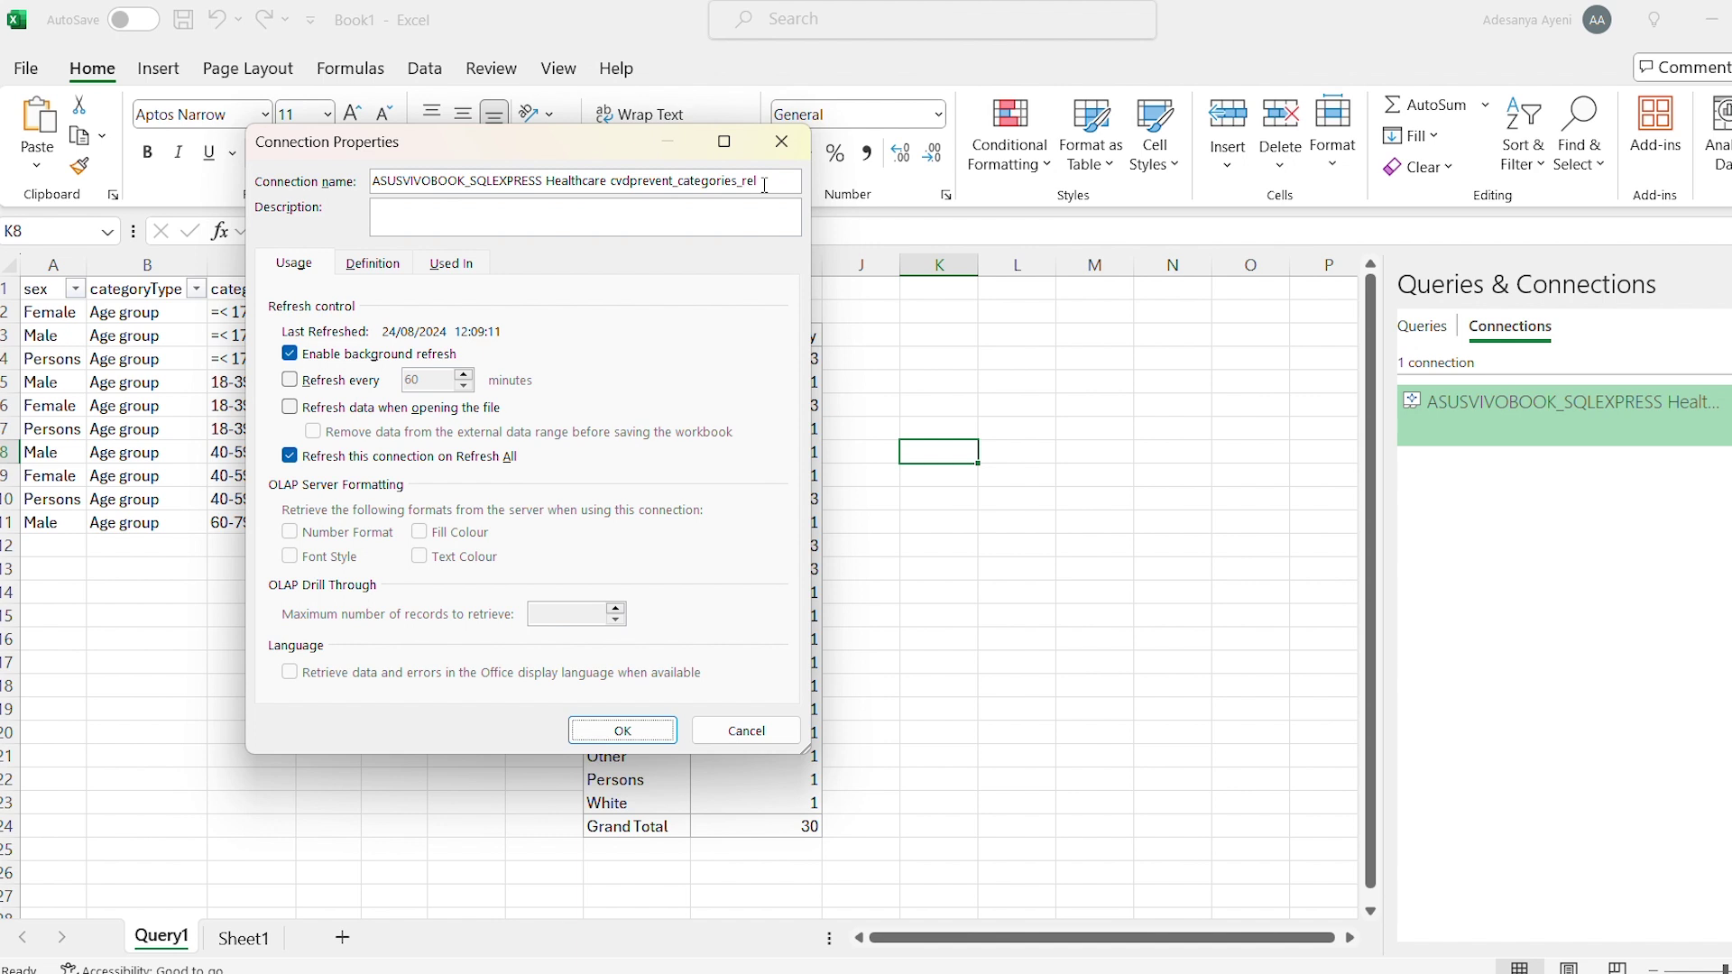
left_click_drag(766, 183, 478, 182)
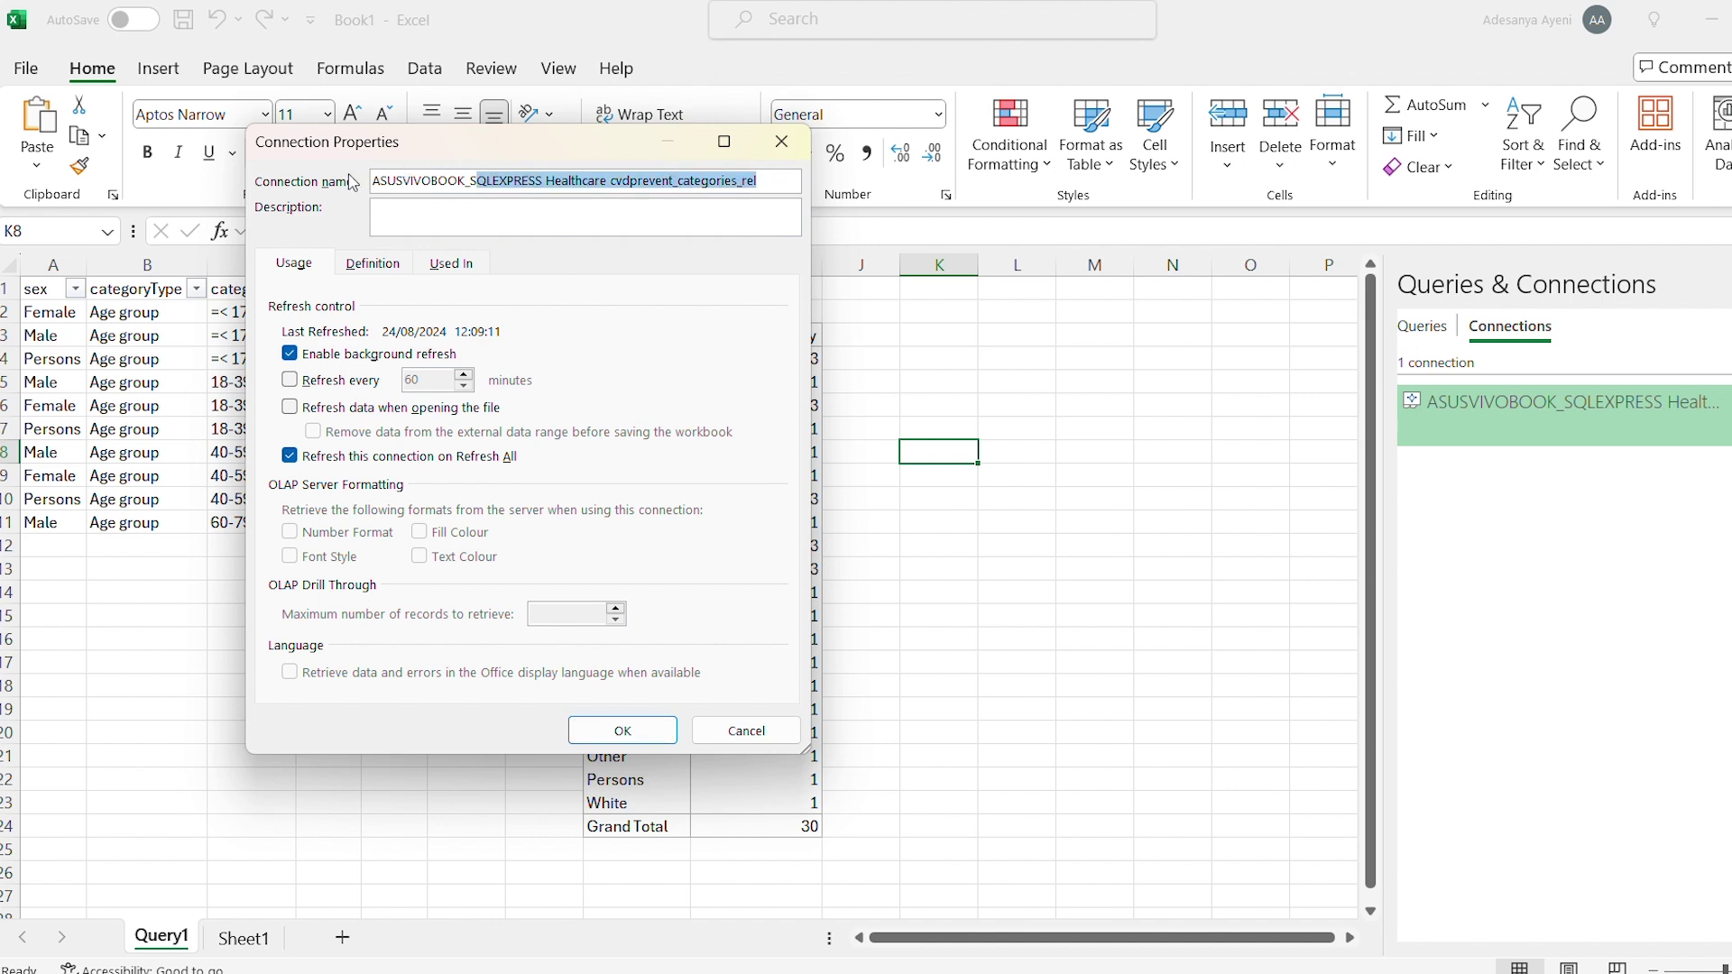
left_click(486, 181)
left_click_drag(772, 180, 366, 168)
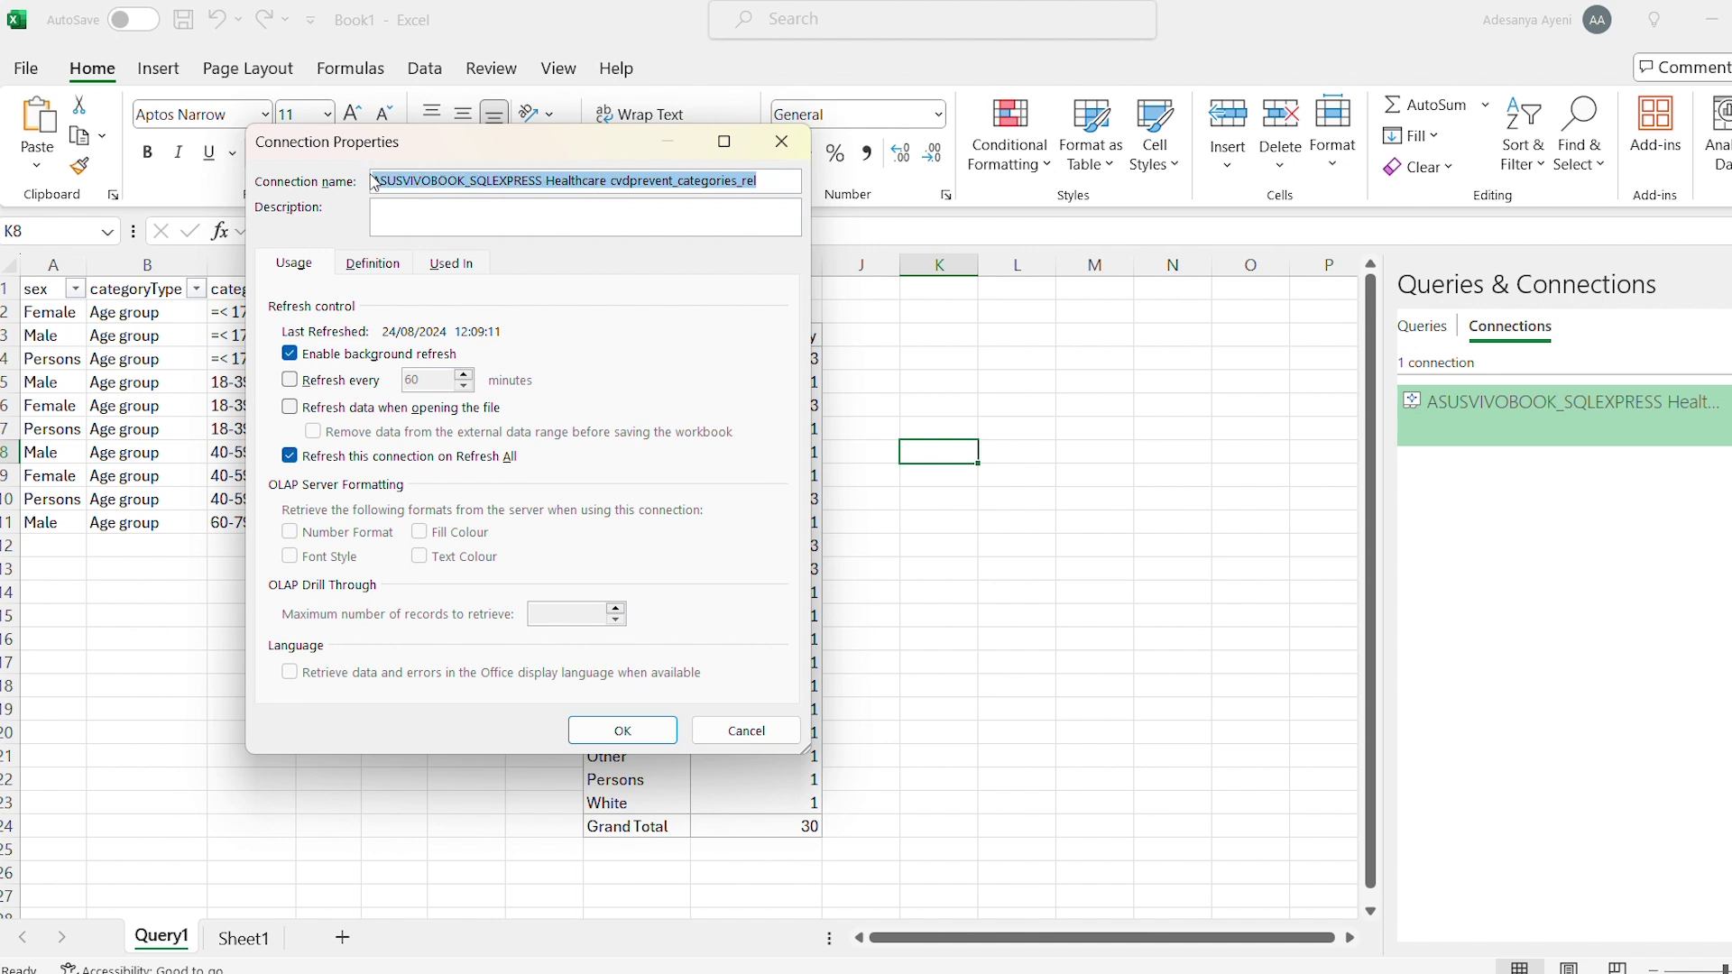
type("Cardiovascular Data")
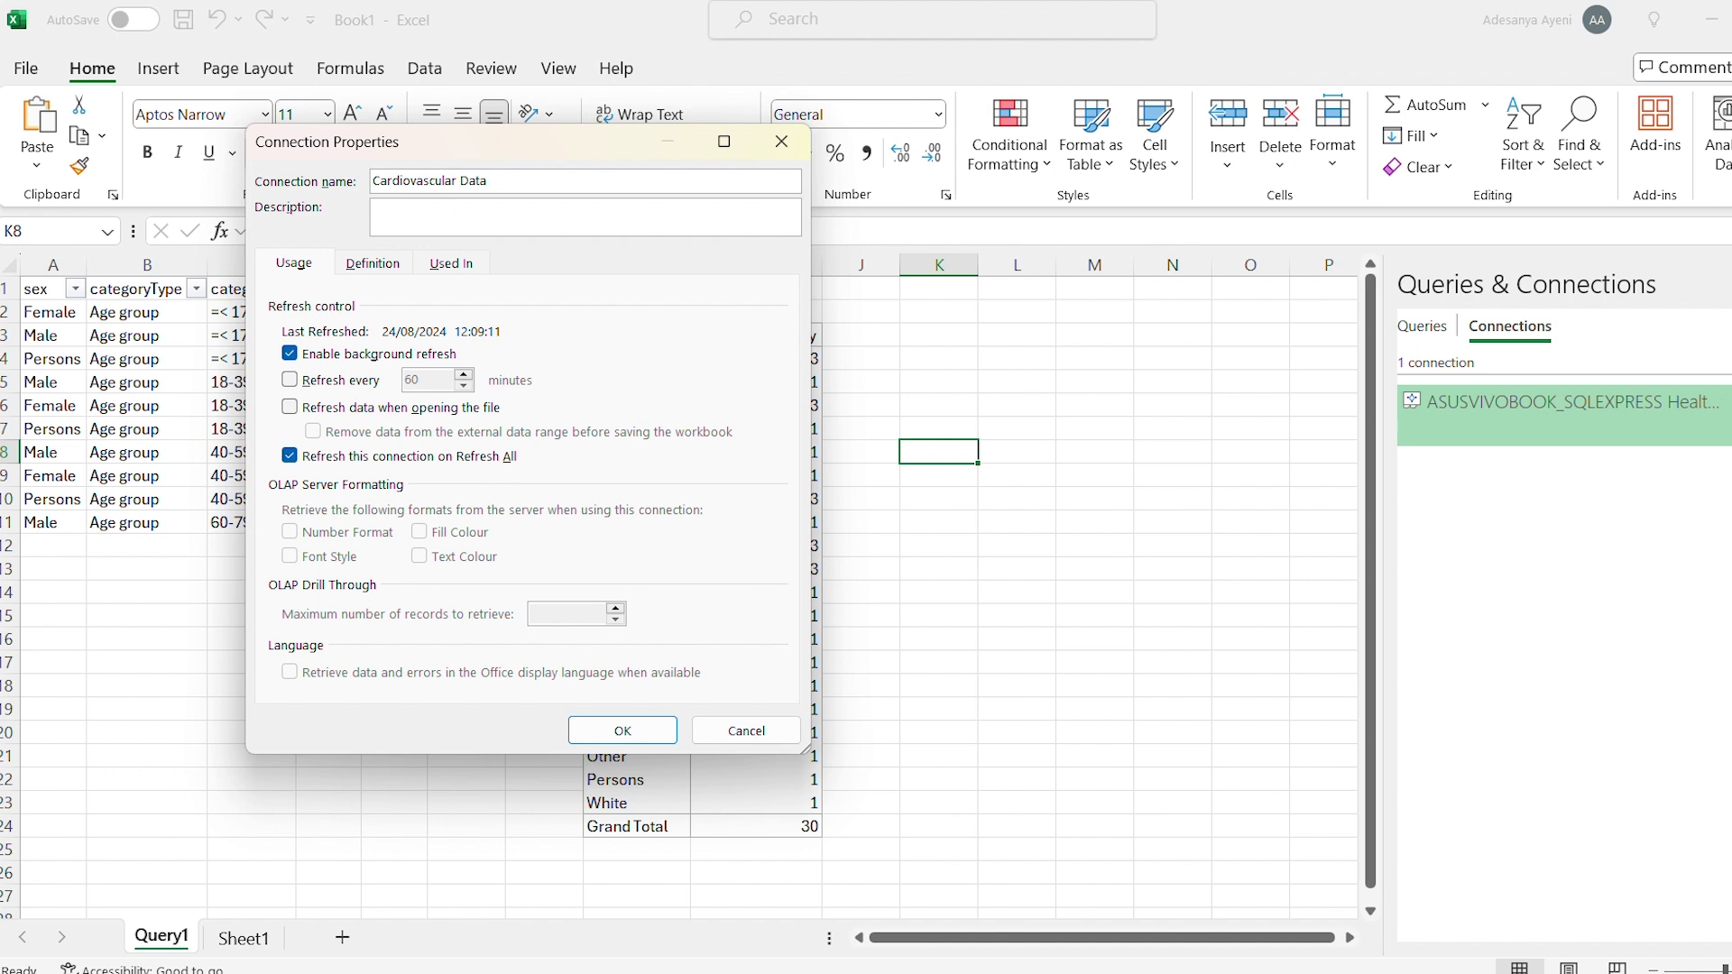
left_click(403, 209)
- Set the connection's command type to SQL in its Definition settings
left_click(376, 267)
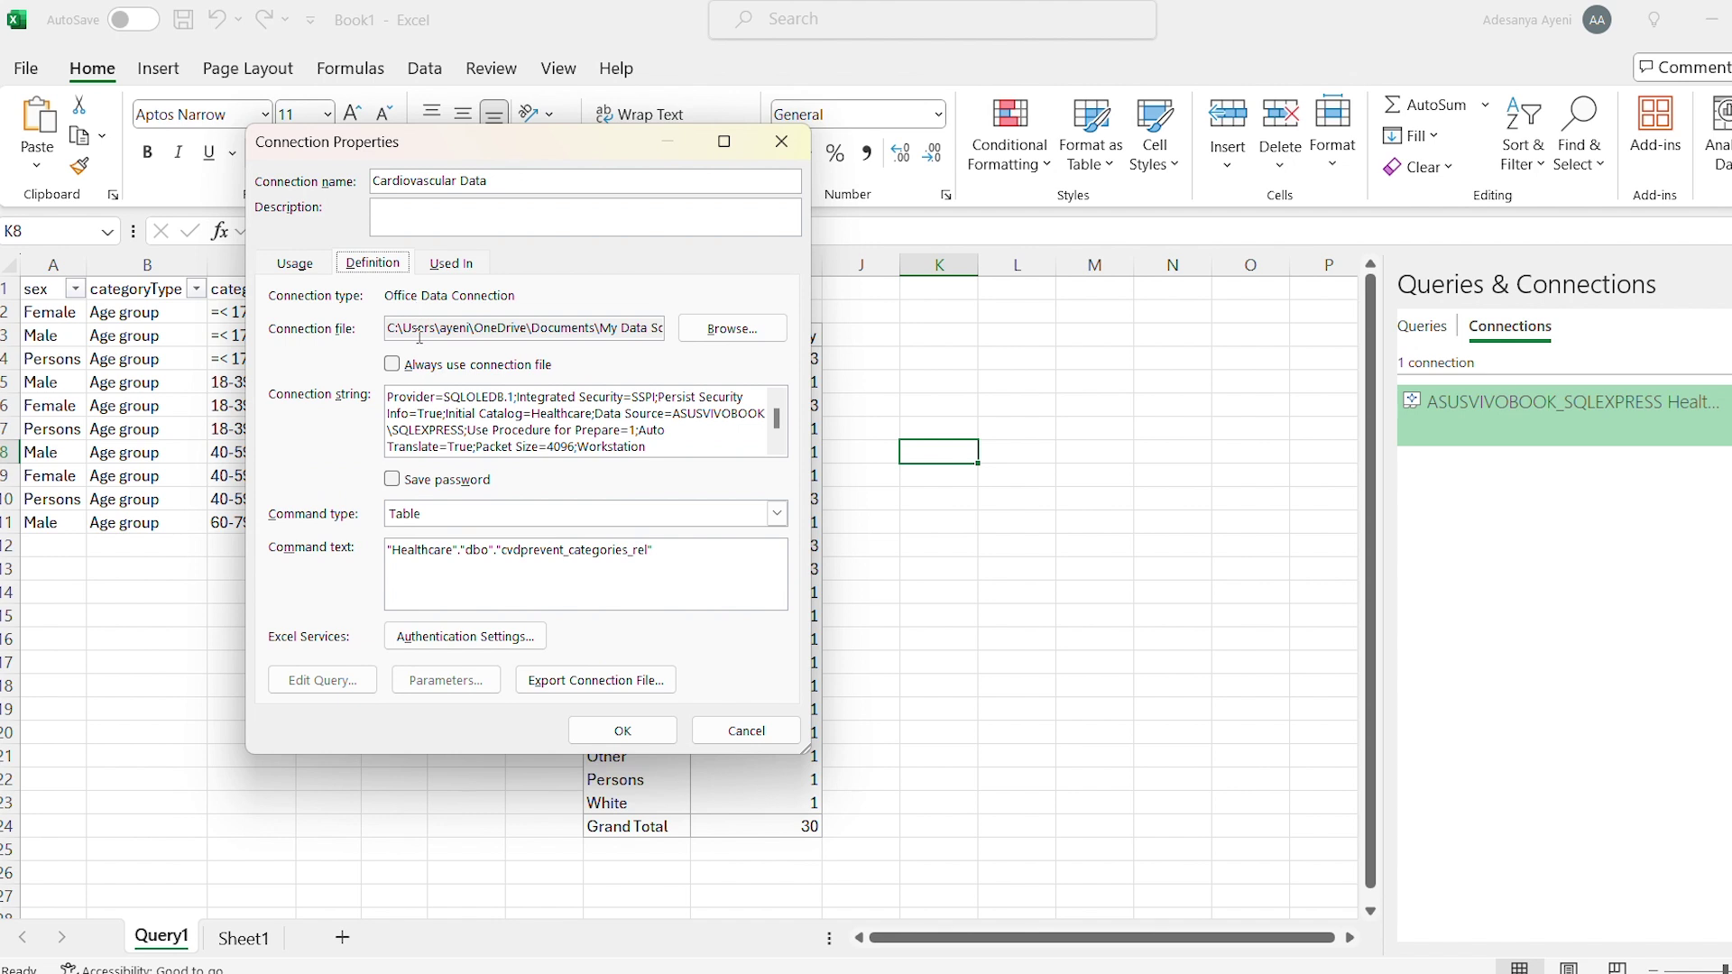
left_click(434, 520)
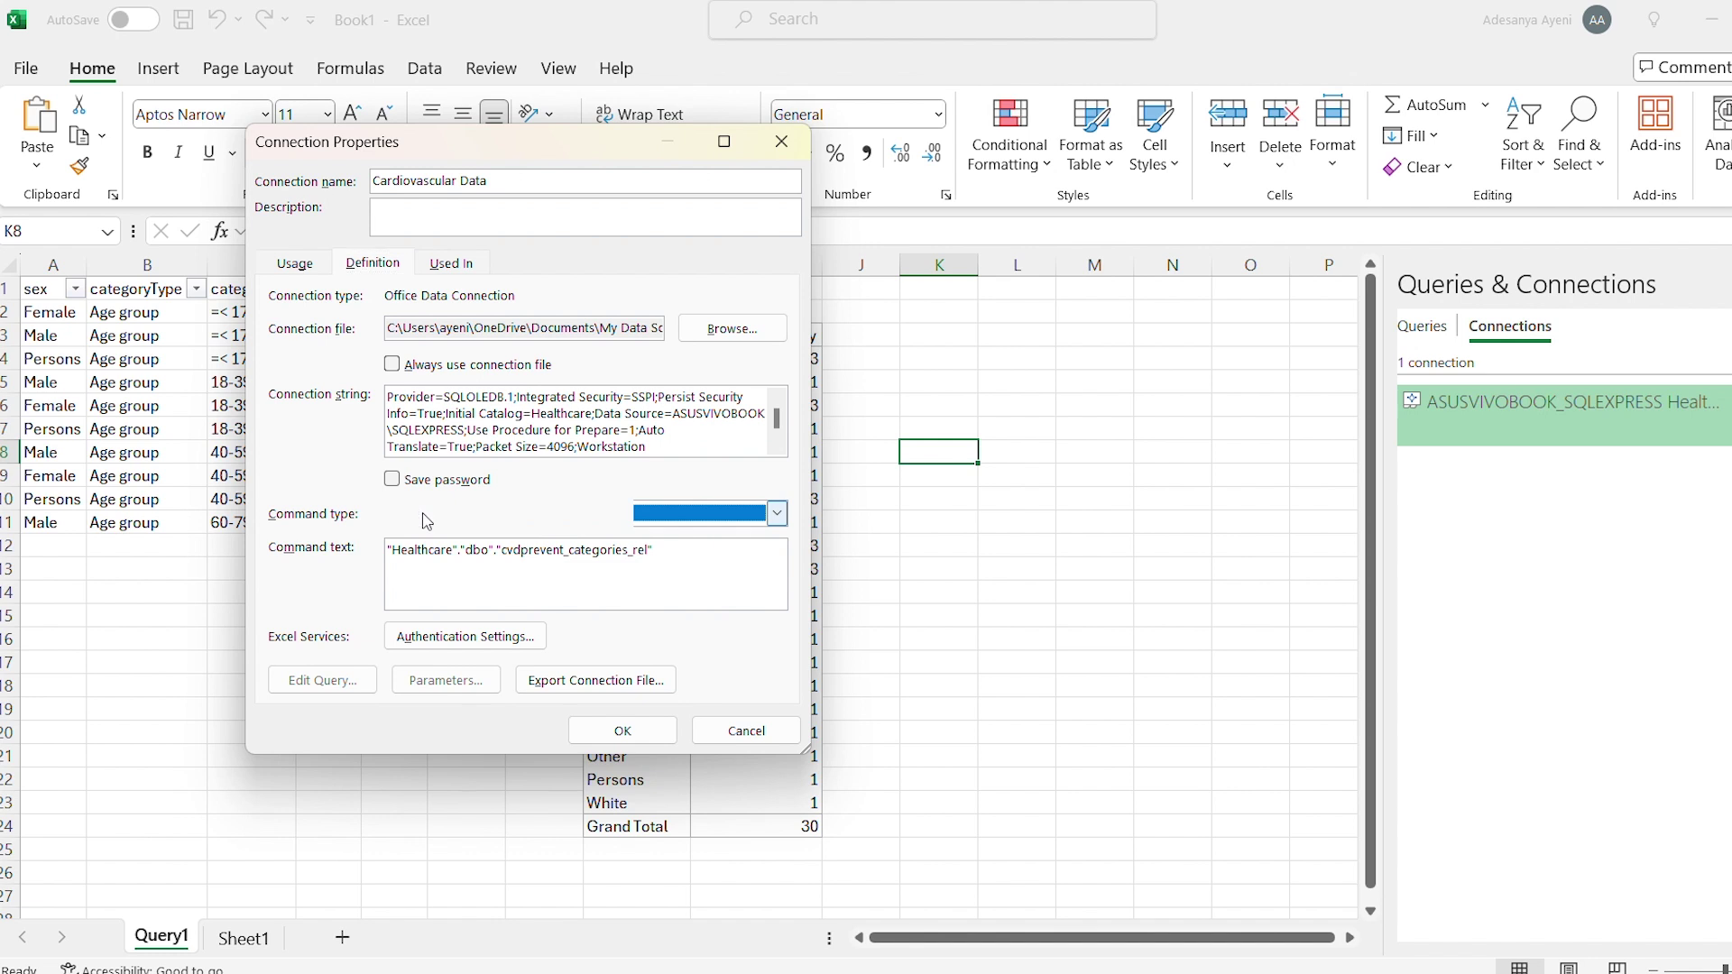
left_click(431, 538)
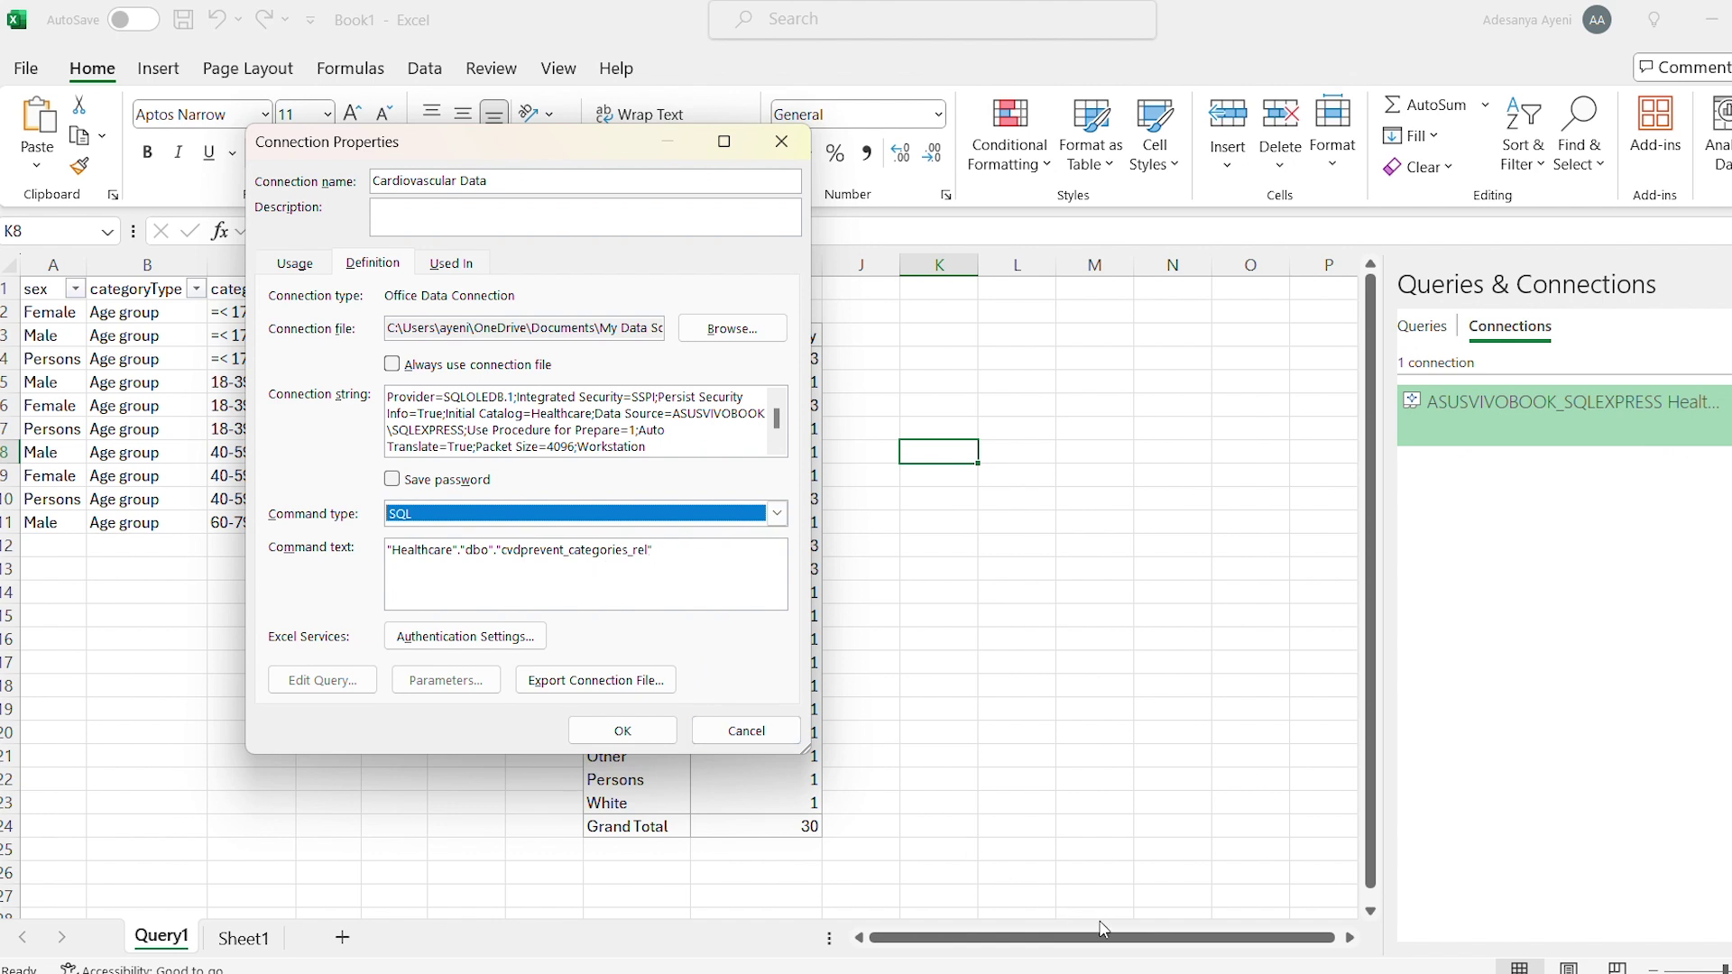
mouse_move(1163, 970)
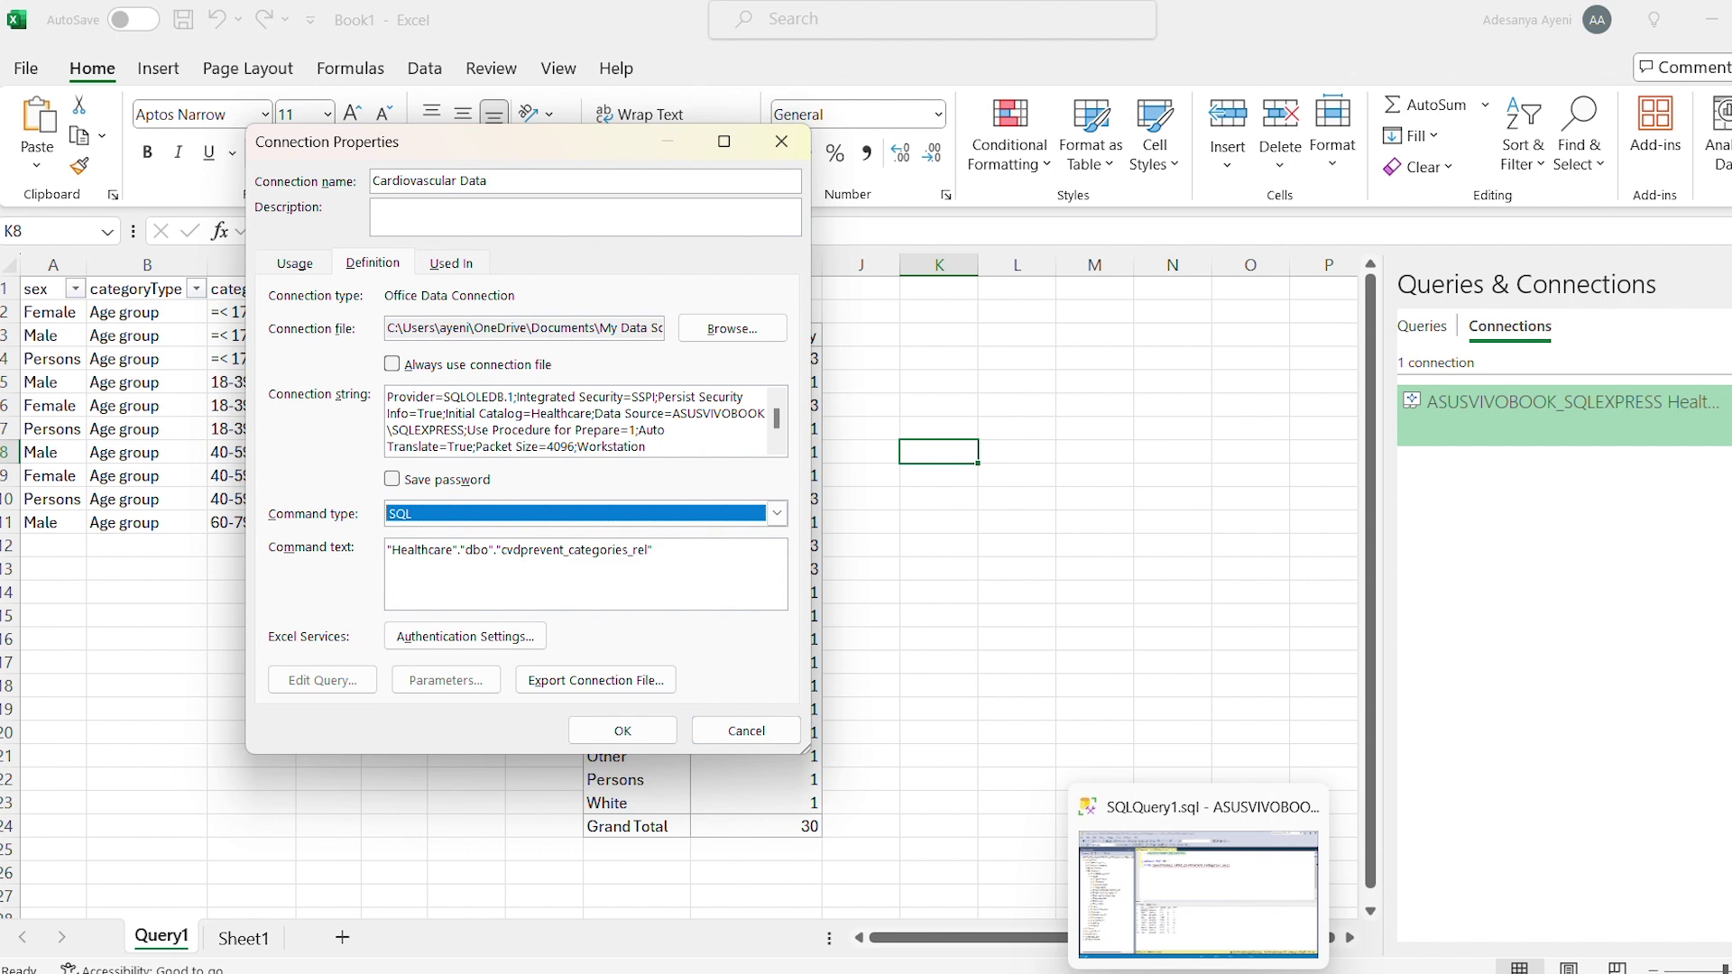
- Copy the two-line select top 10 query from SSMS and return to the Book1 workbook
left_click(1198, 893)
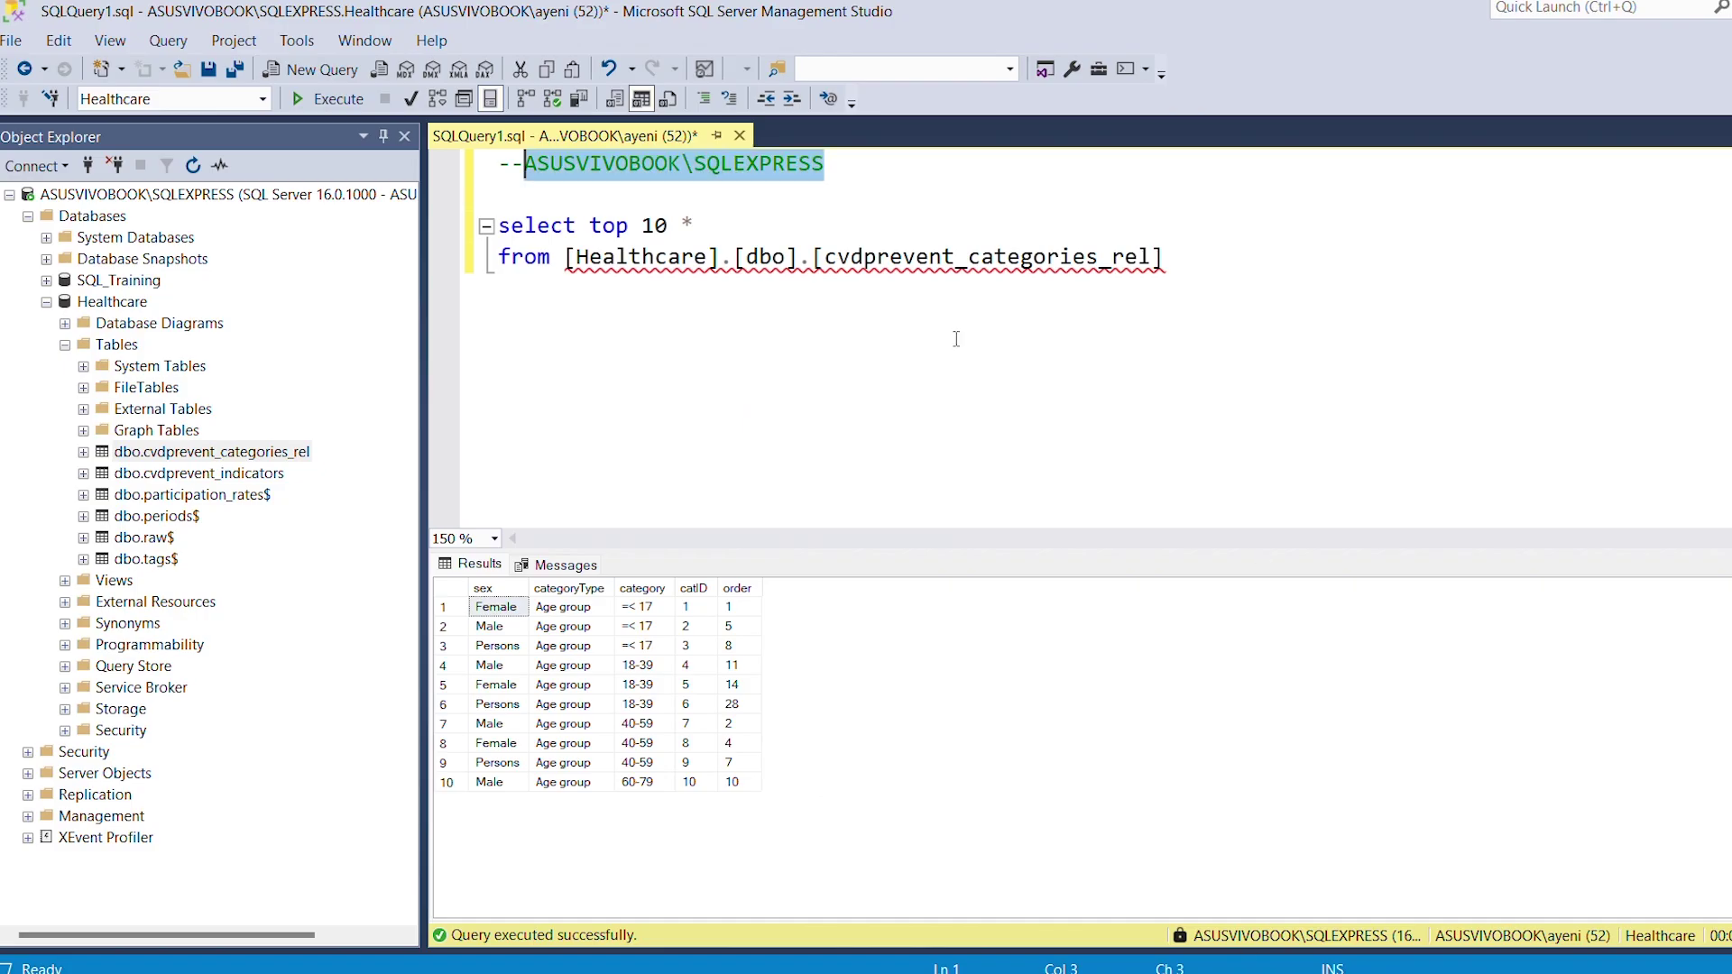
left_click_drag(816, 230, 475, 233)
key("ctrl+c")
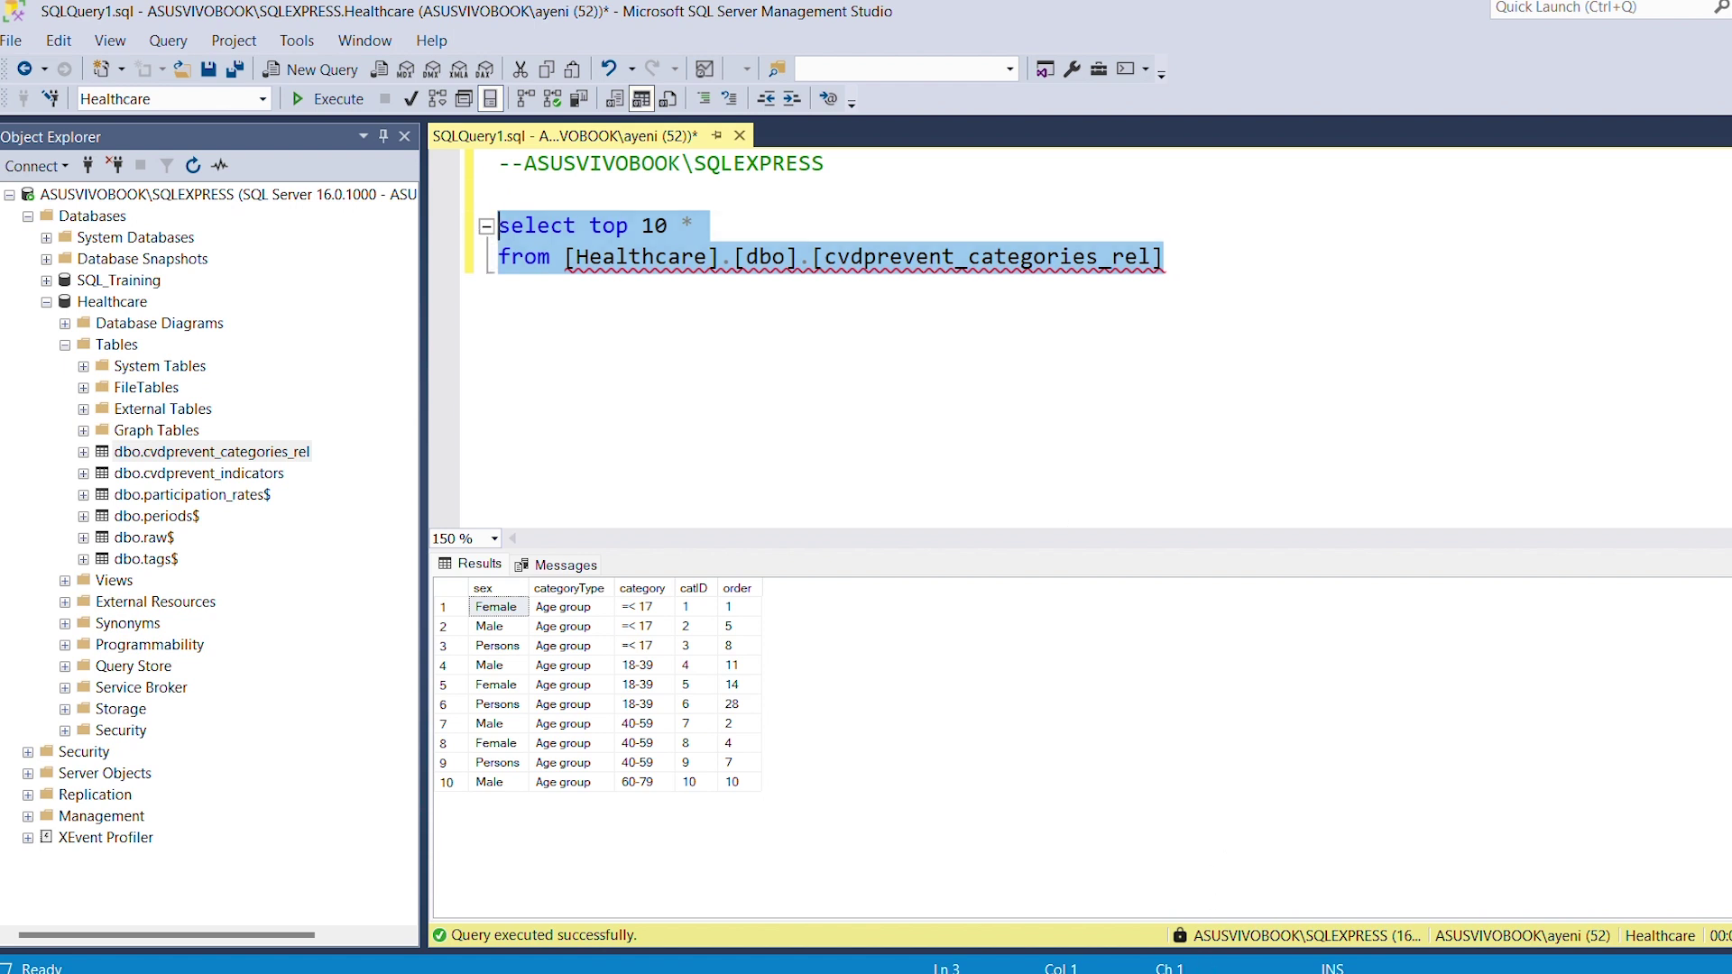
left_click(1359, 973)
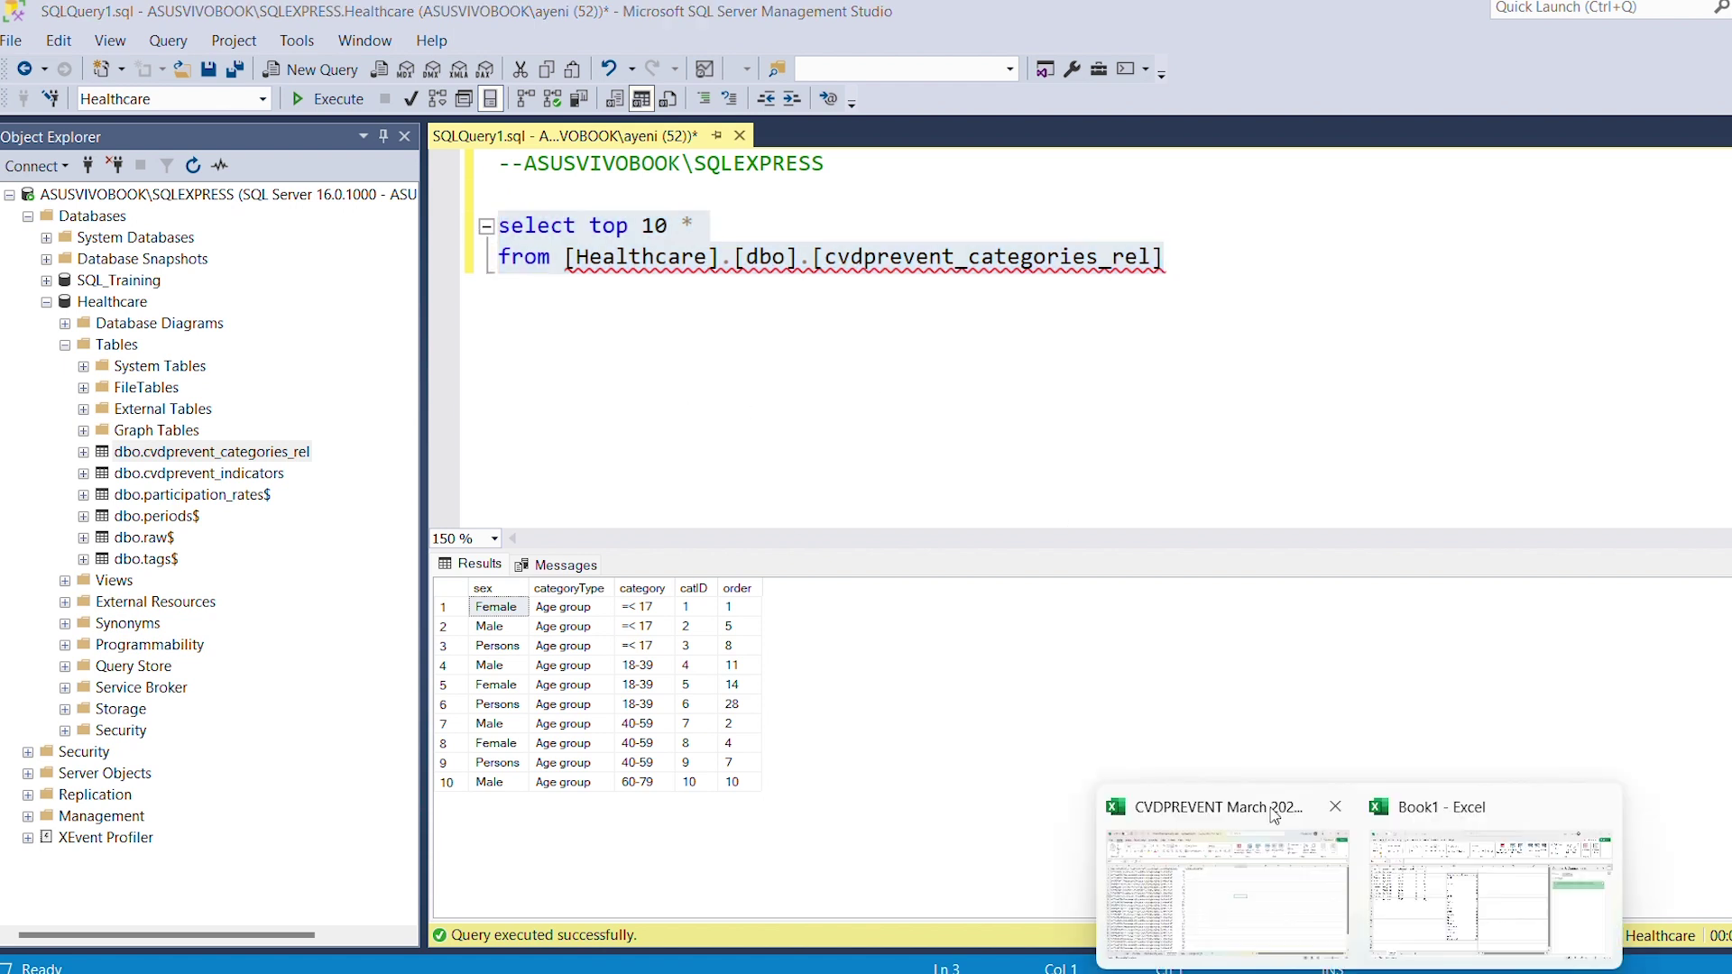
left_click(1471, 898)
- Replace the connection's command text with the select top 10 query and break the .odc link
left_click(467, 549)
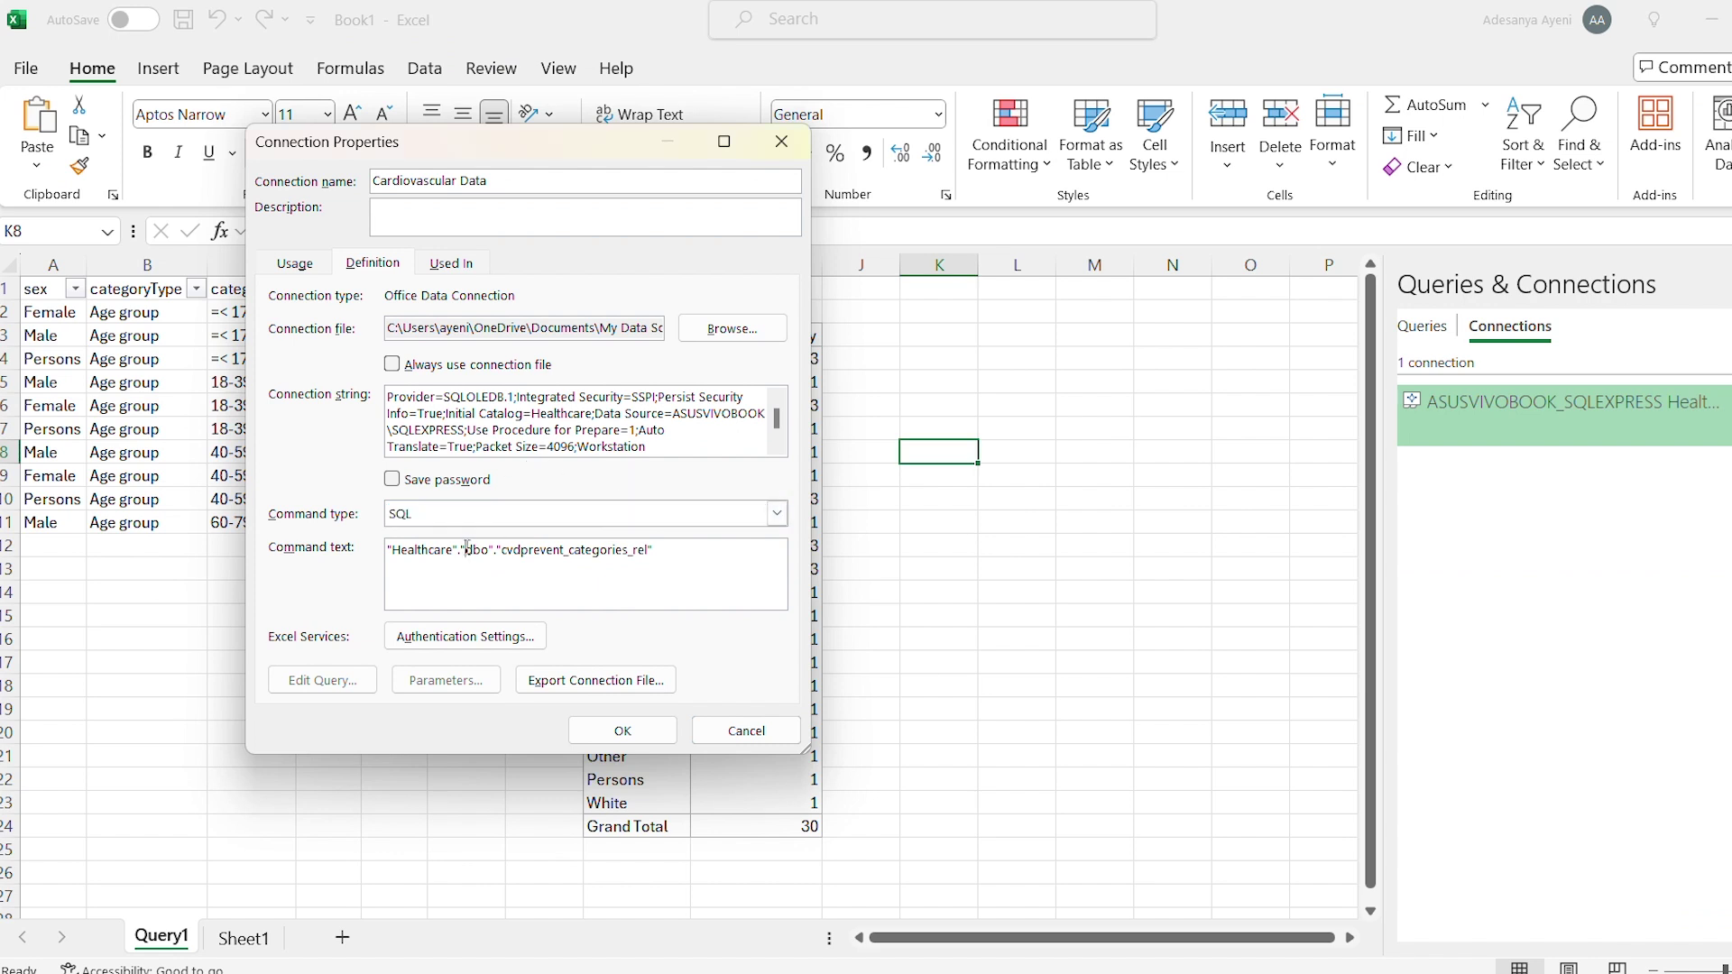
left_click_drag(672, 559, 357, 539)
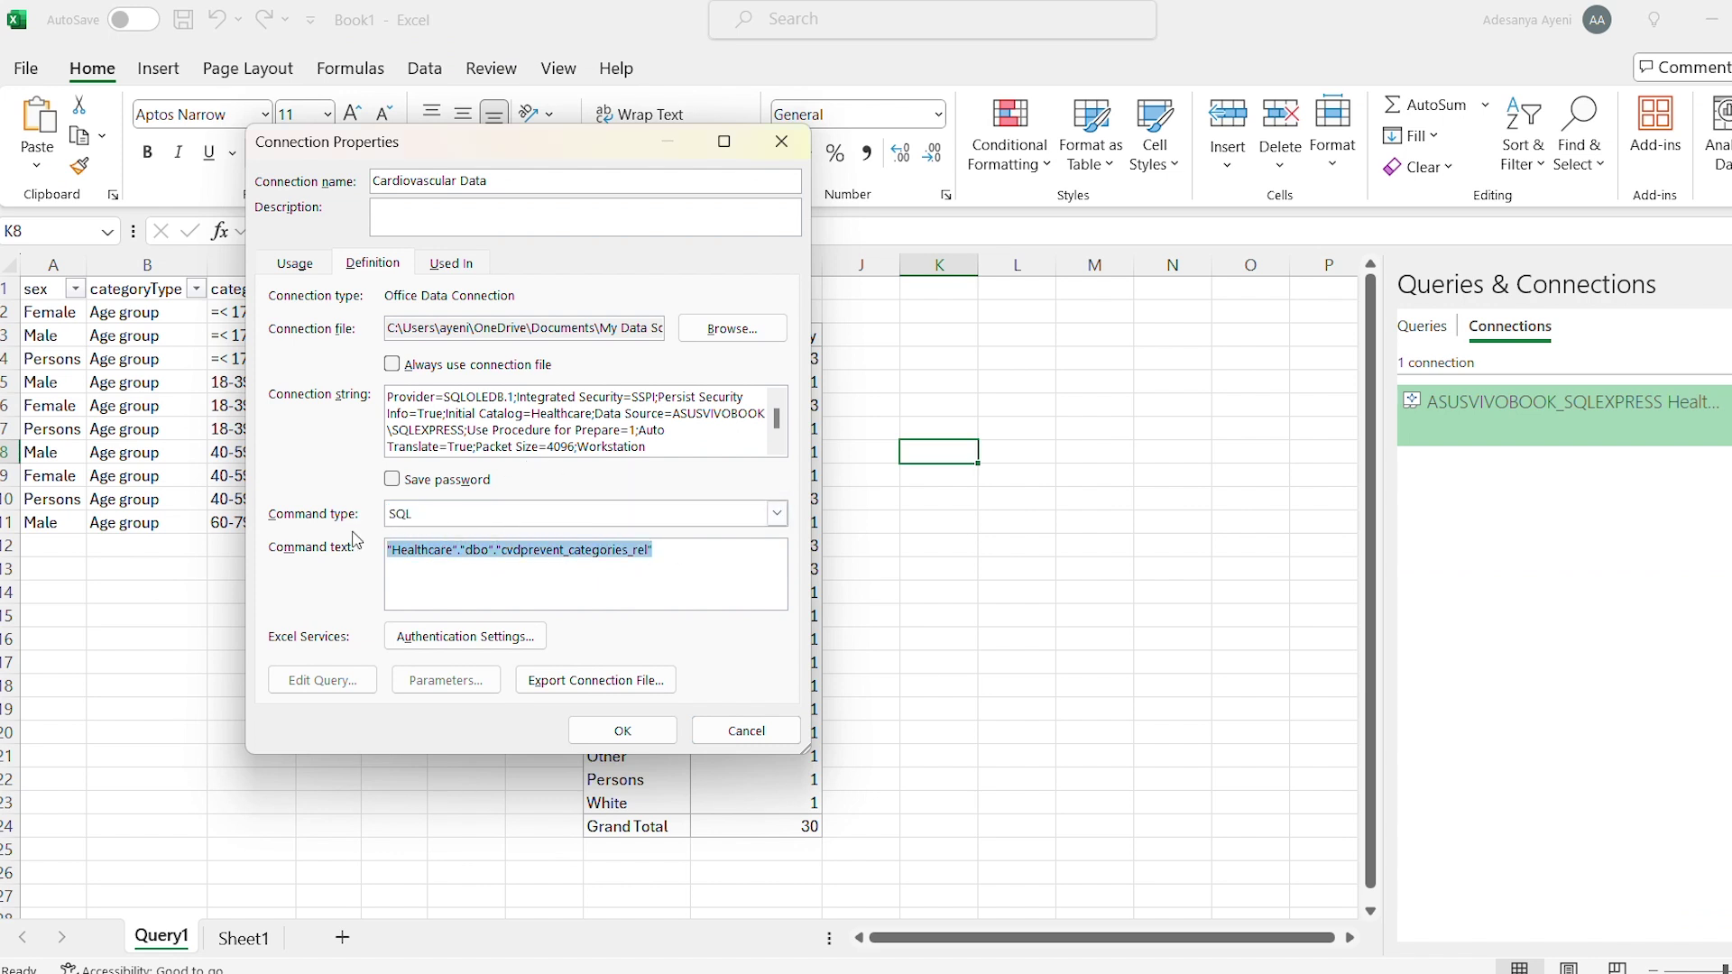
key("ctrl+v")
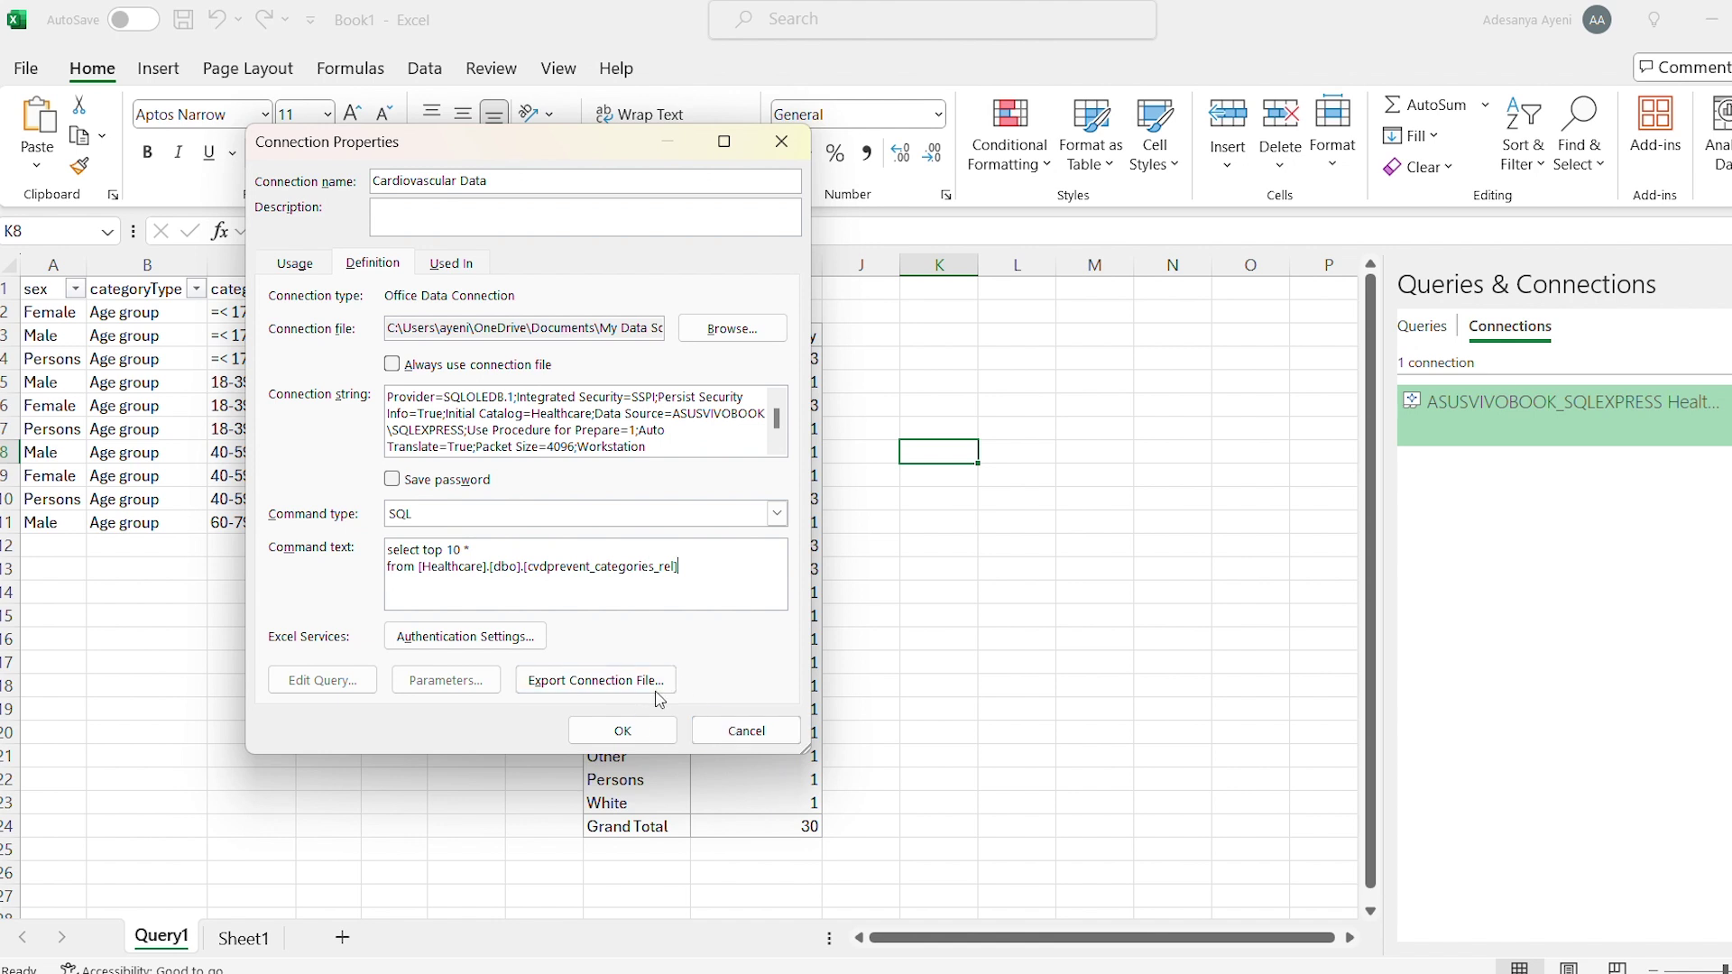
left_click(624, 729)
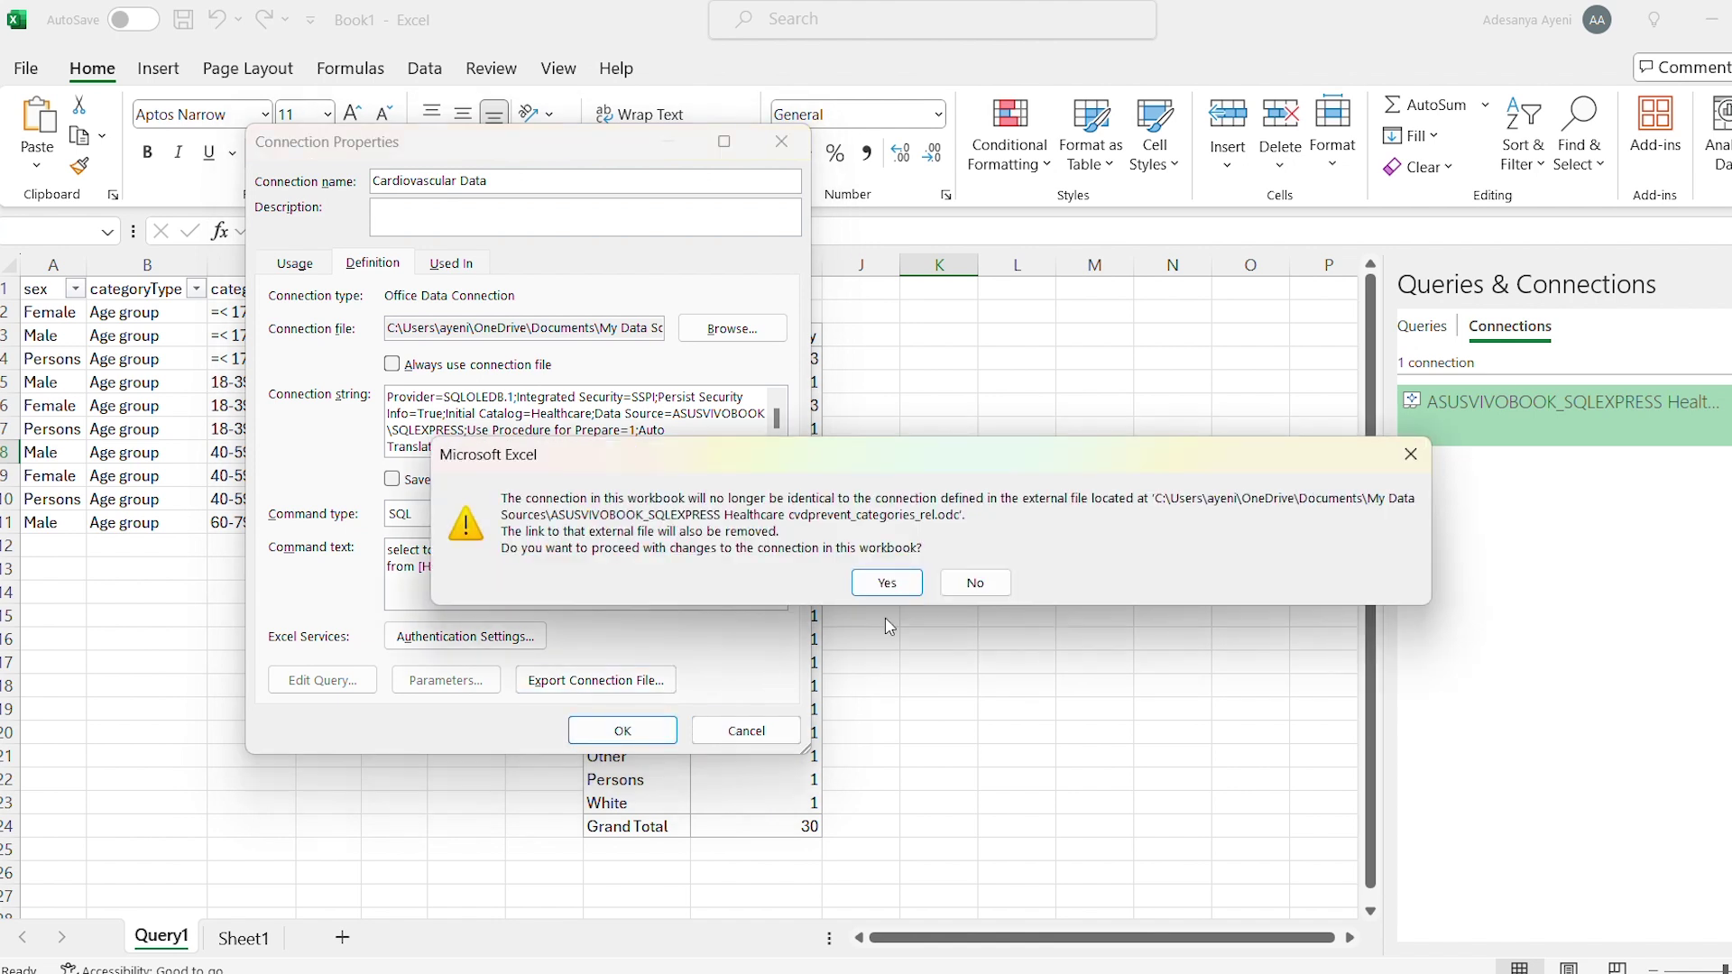
left_click(887, 583)
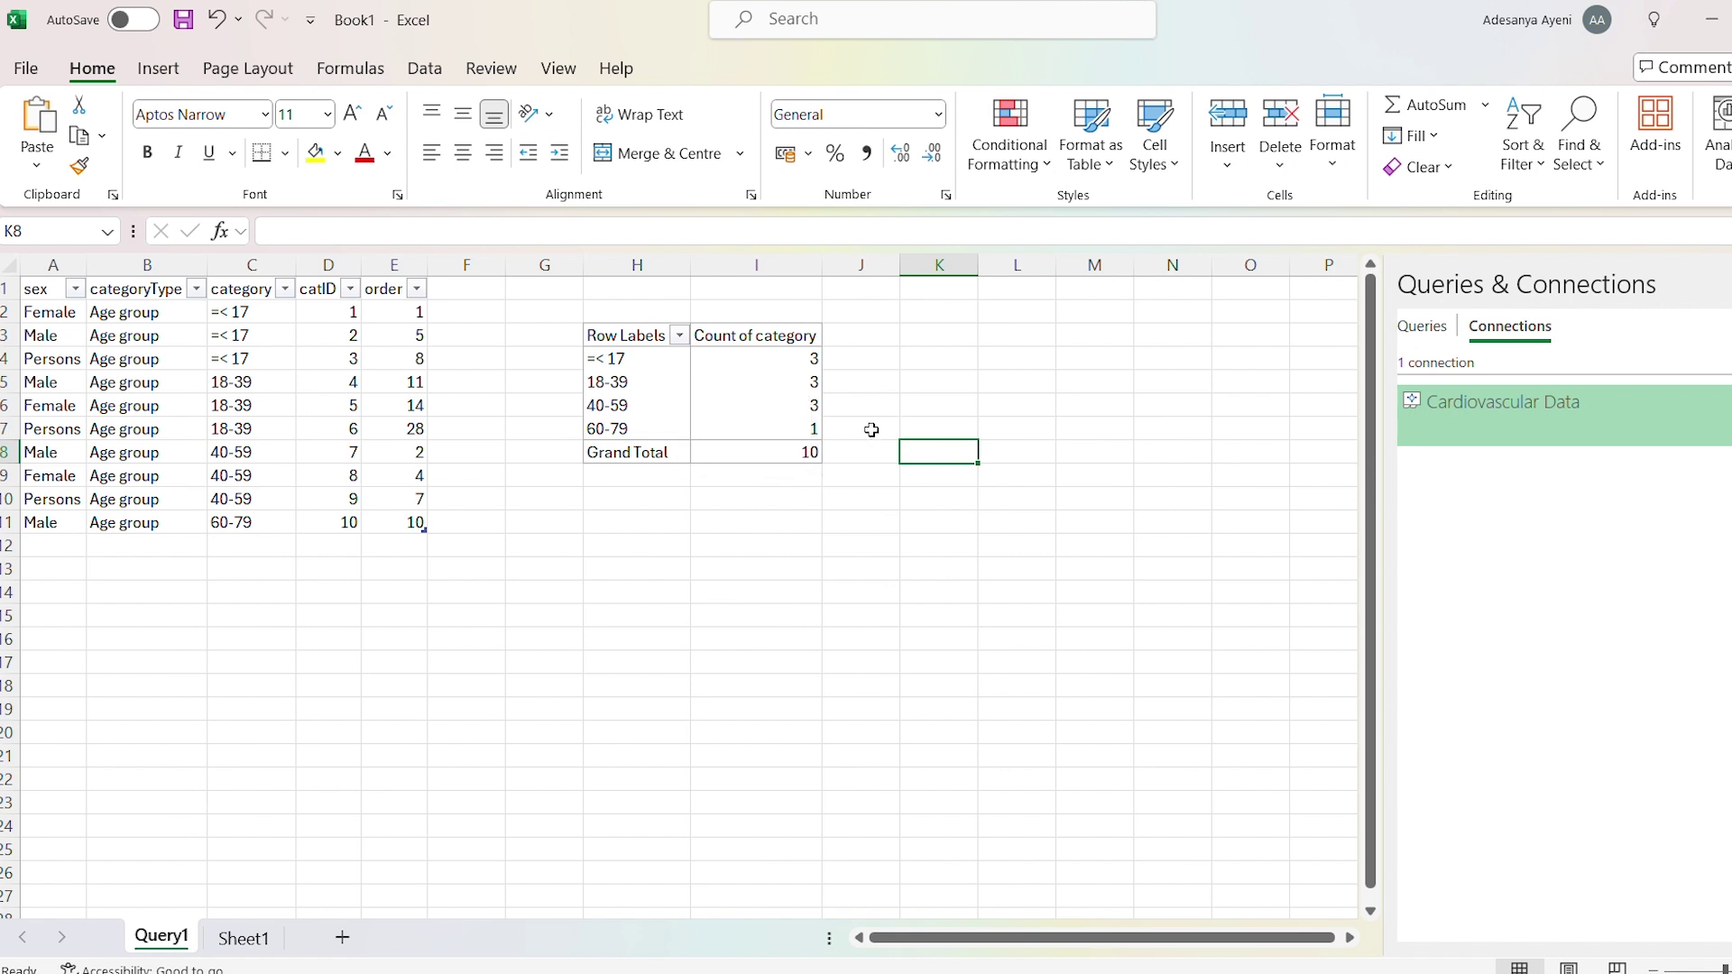
double_click(1499, 412)
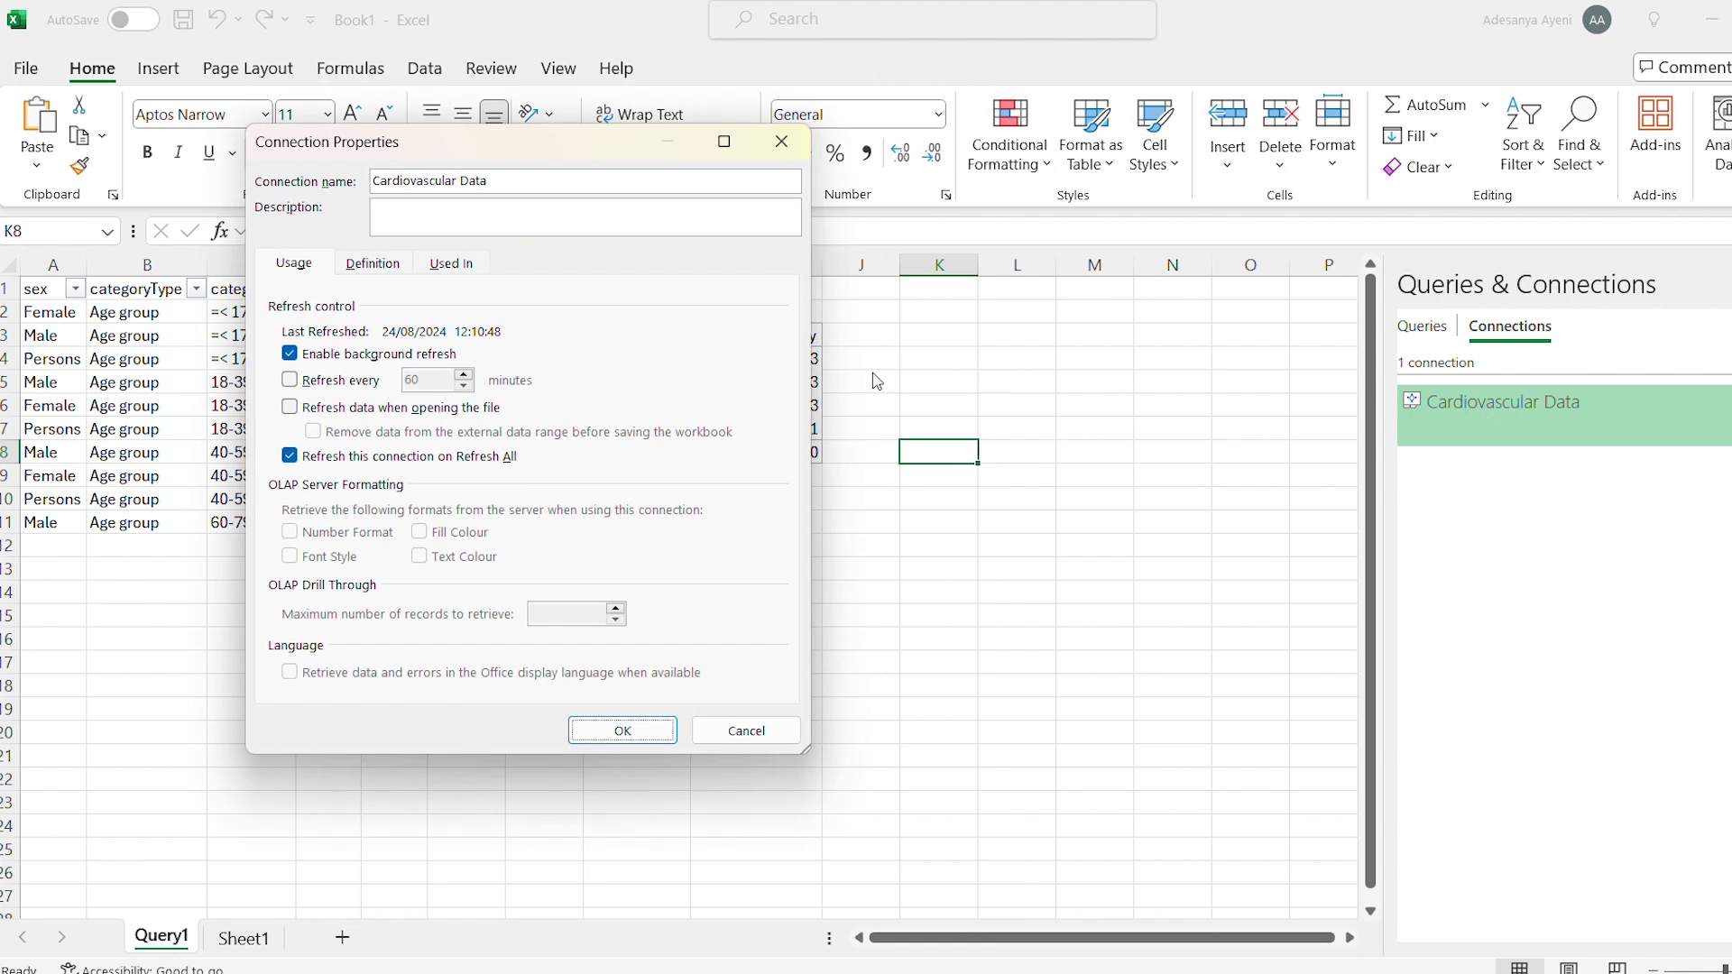
left_click(371, 264)
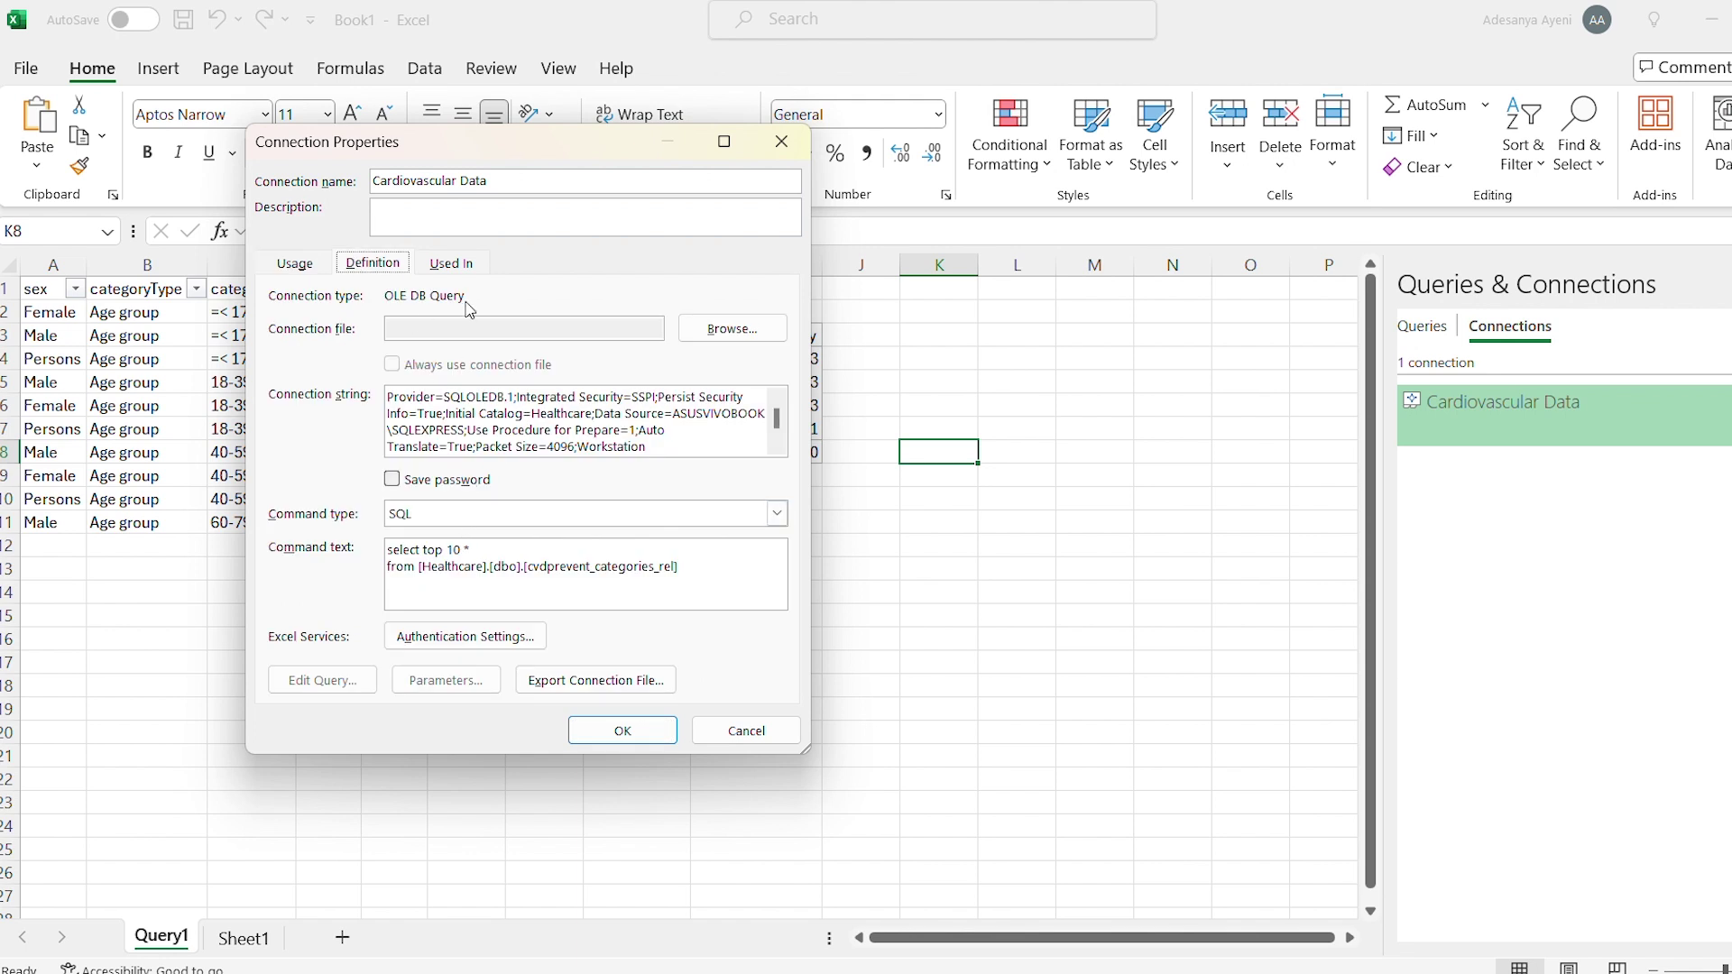
left_click(624, 731)
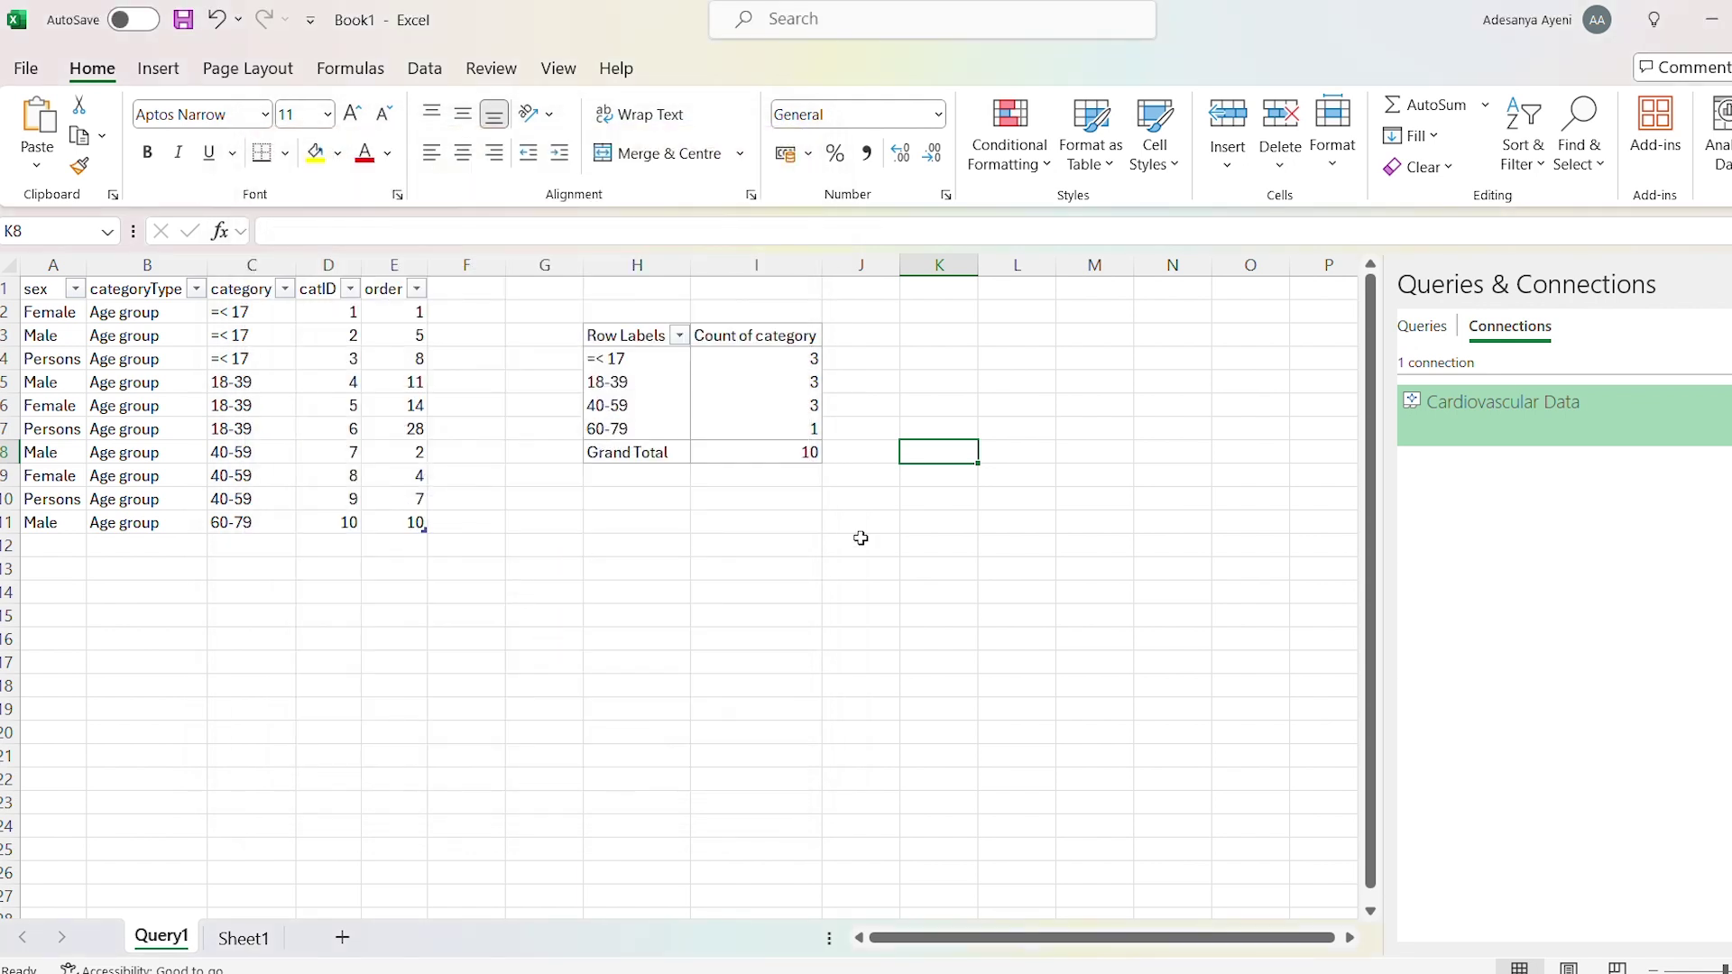